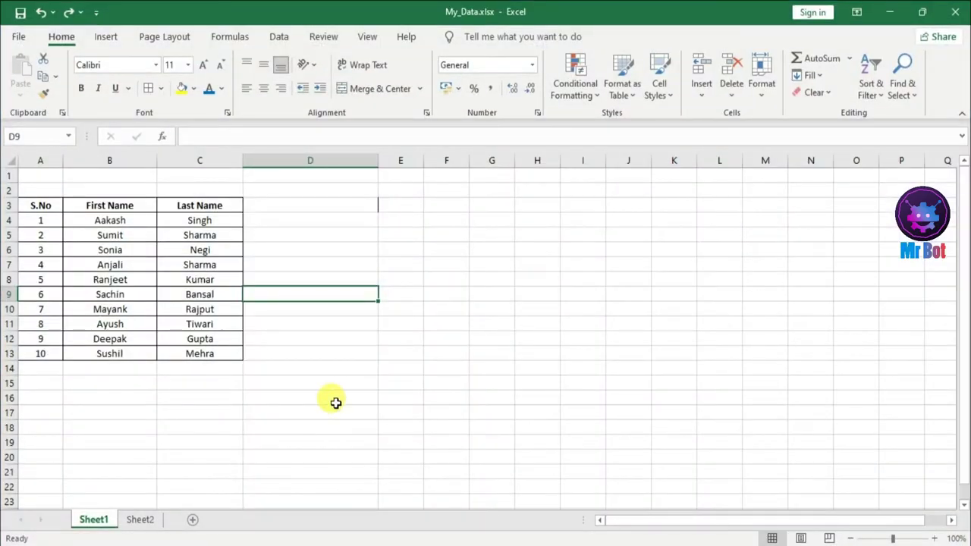
- Enter the word Hello into cell E6 on Sheet1
click(331, 398)
click(389, 326)
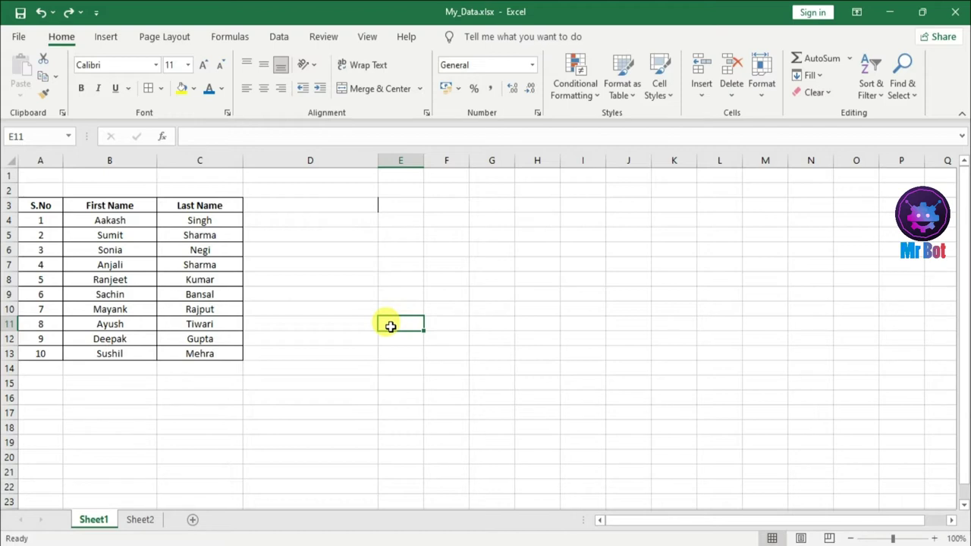
click(526, 264)
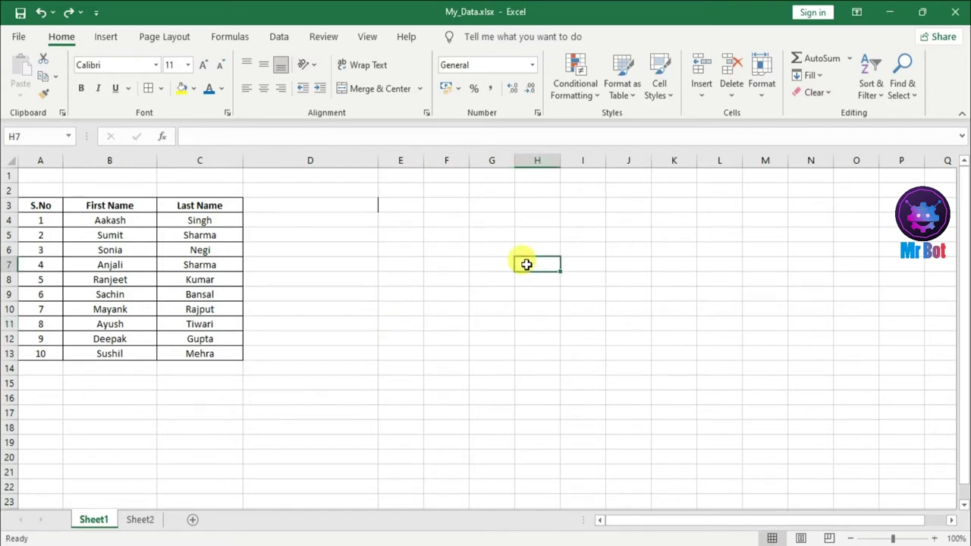
click(400, 248)
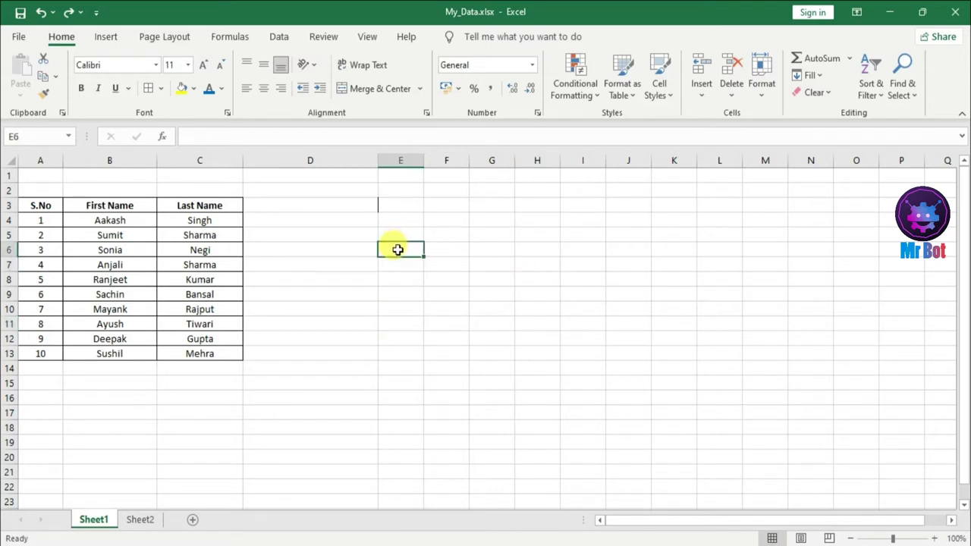
text(H)
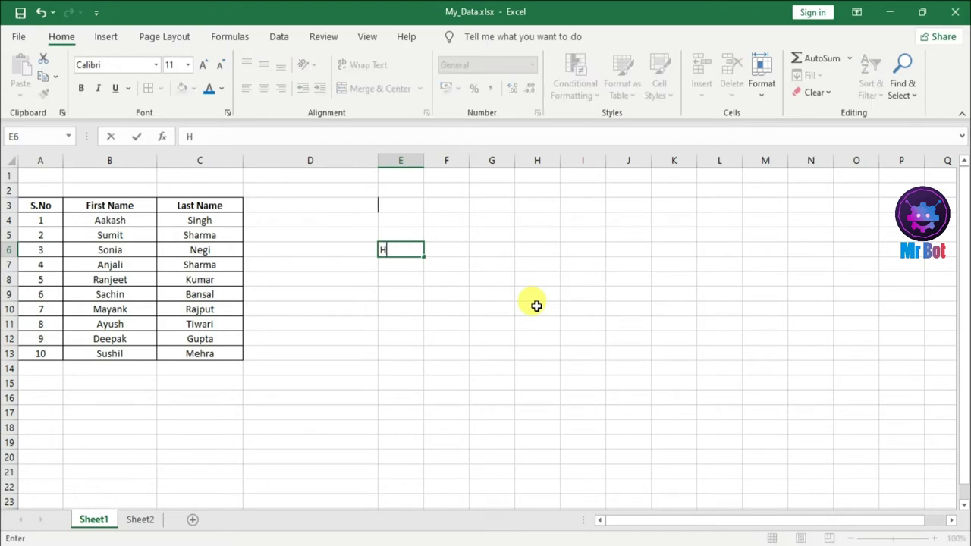
text(ello)
key(Return)
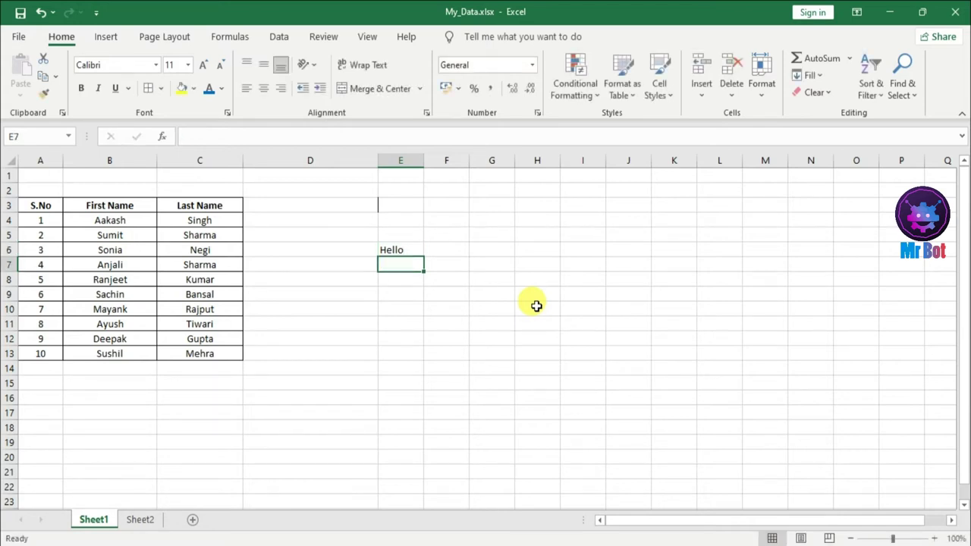
- Move to cell F6 and type Hello there
key(Right)
key(Up)
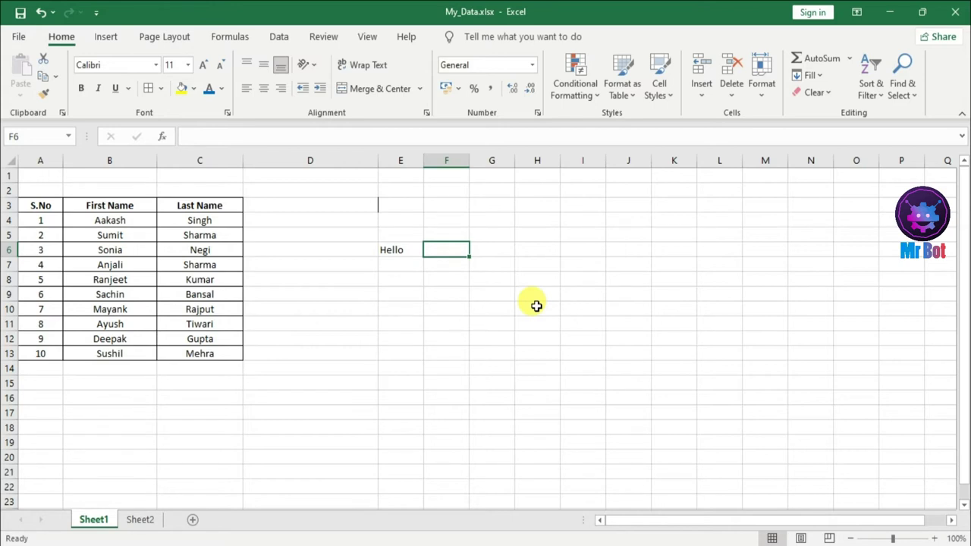
text(Hell)
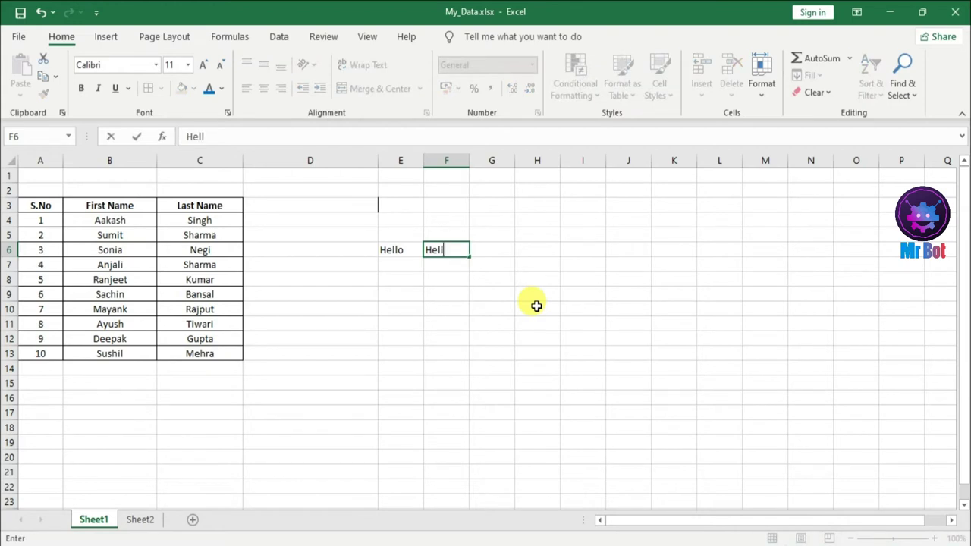
text(o)
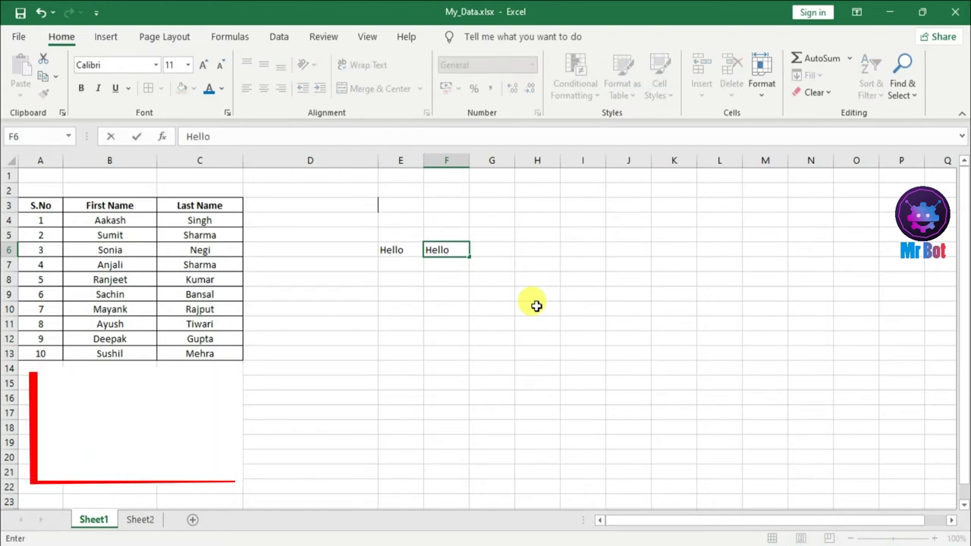
- Add a second line, Everyone, inside F6 so it reads Hello / Everyone
key(alt)
key(alt+Return)
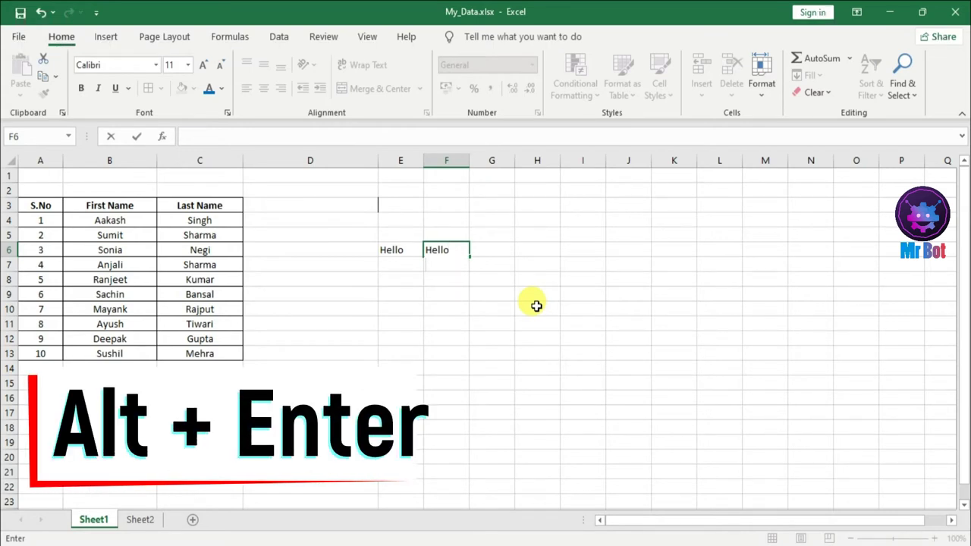
text(Everyone)
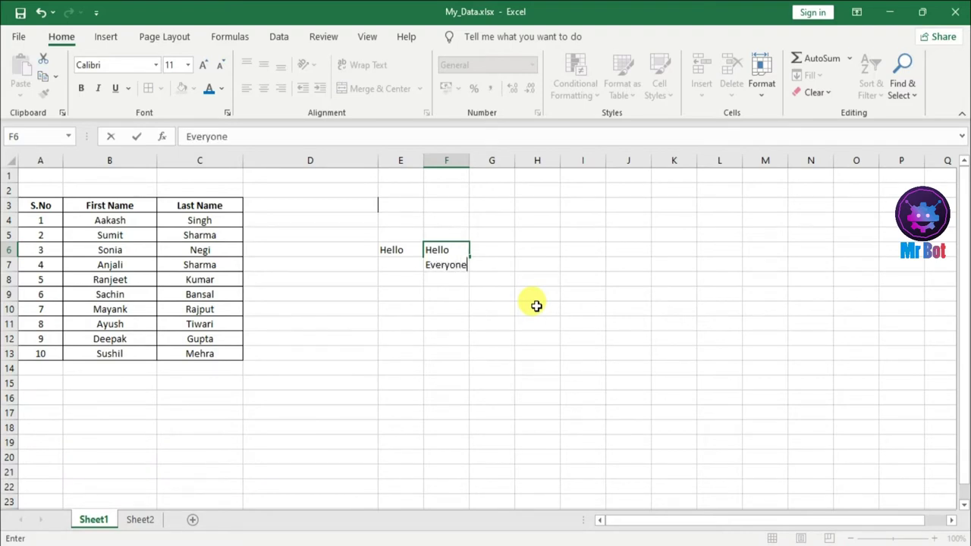
key(Return)
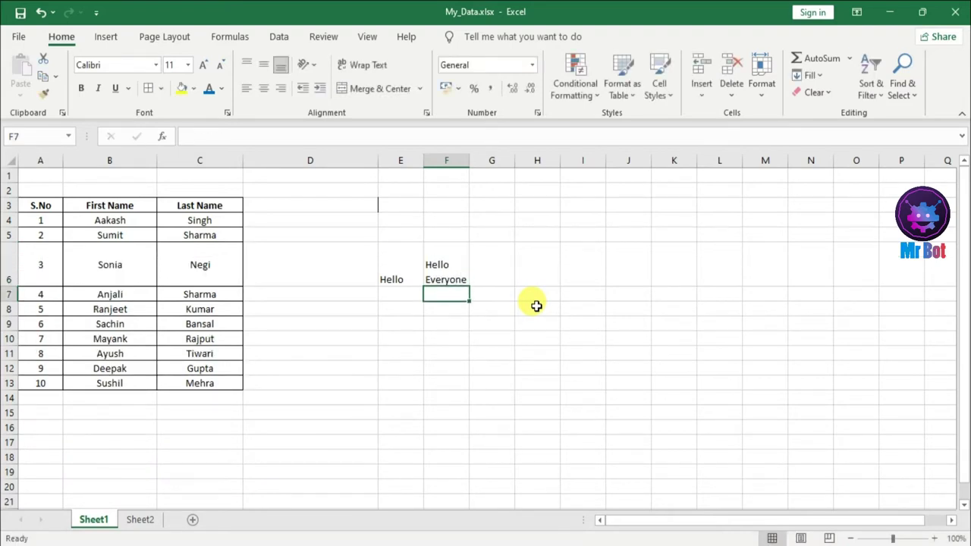
click(441, 267)
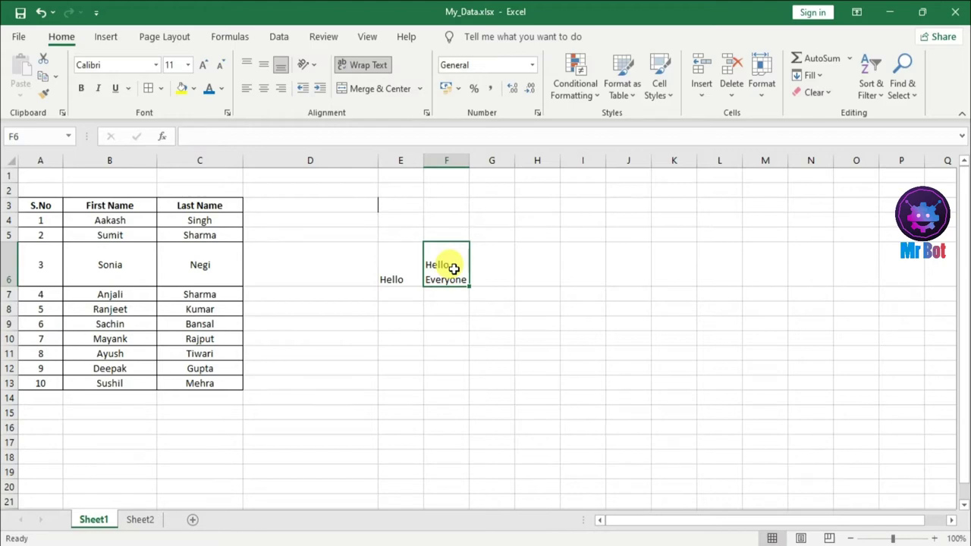
- Clear the entries in F6 and E6 so both cells are empty again
key(Delete)
key(Left)
key(Delete)
click(410, 285)
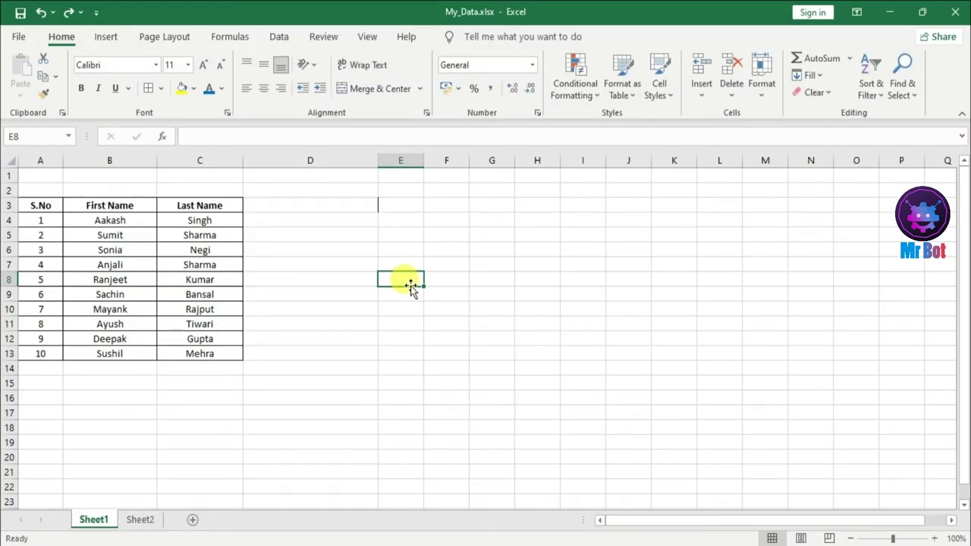
click(452, 265)
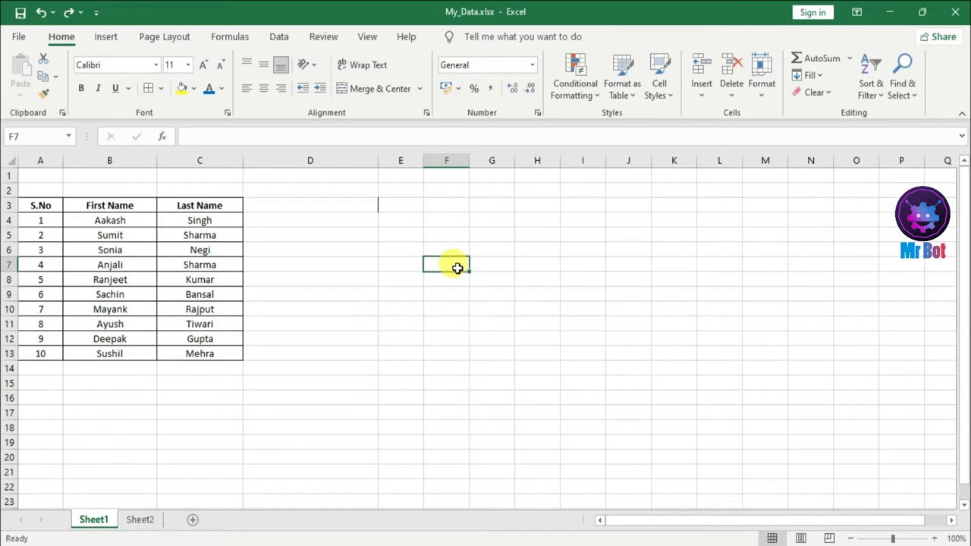
click(380, 221)
click(299, 229)
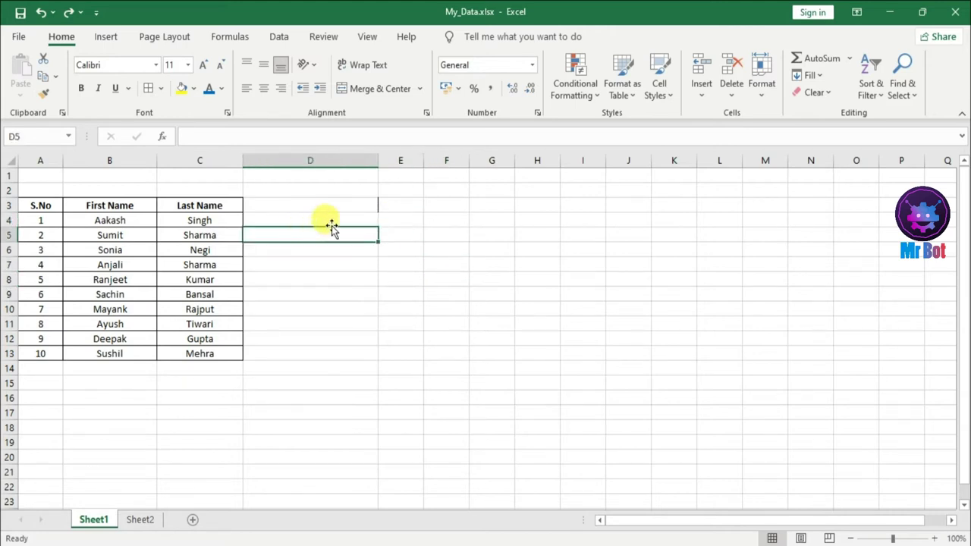
click(426, 222)
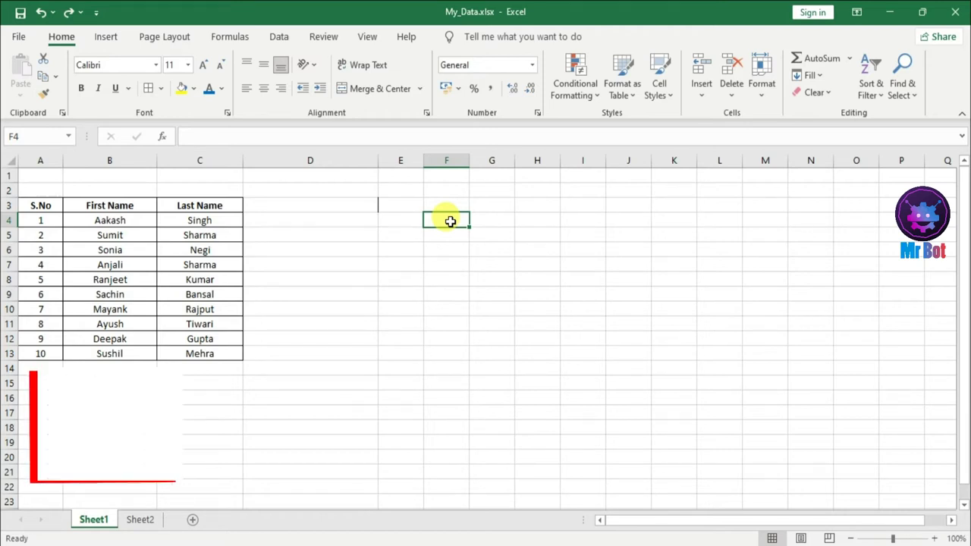
key(ctrl+shift+semicolon)
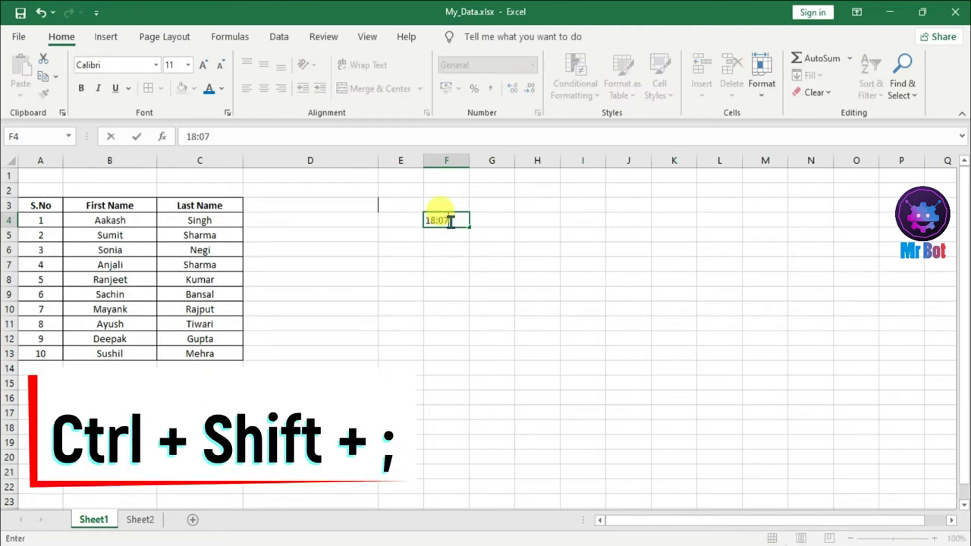
click(474, 230)
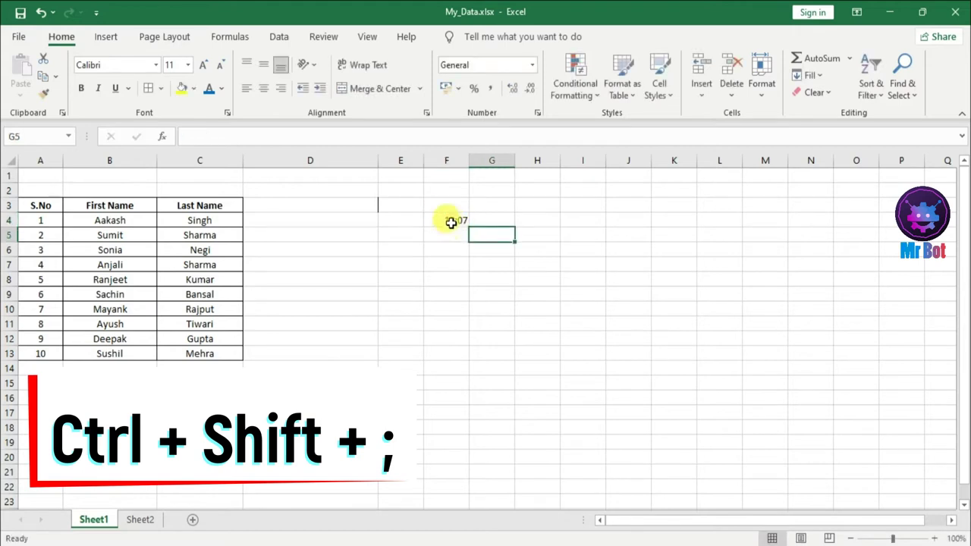
click(446, 220)
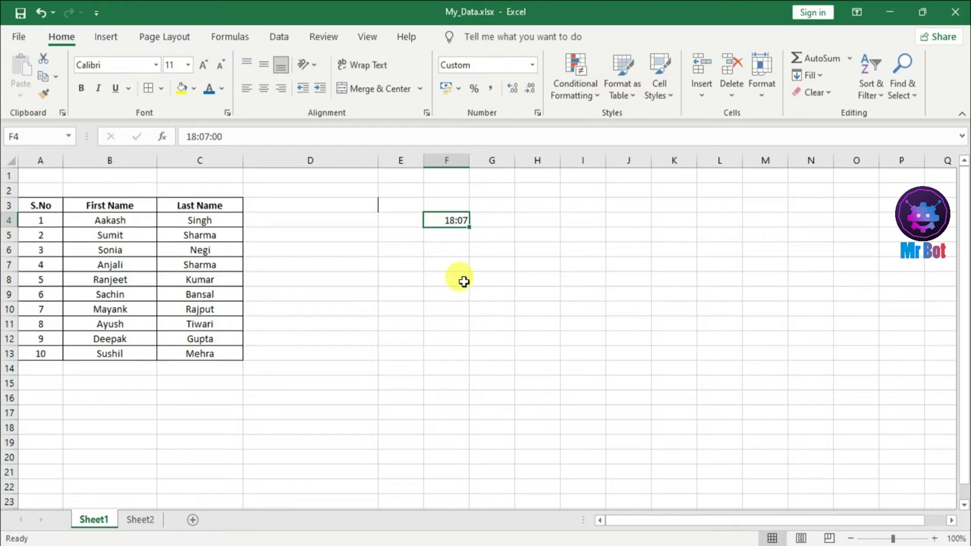
click(493, 219)
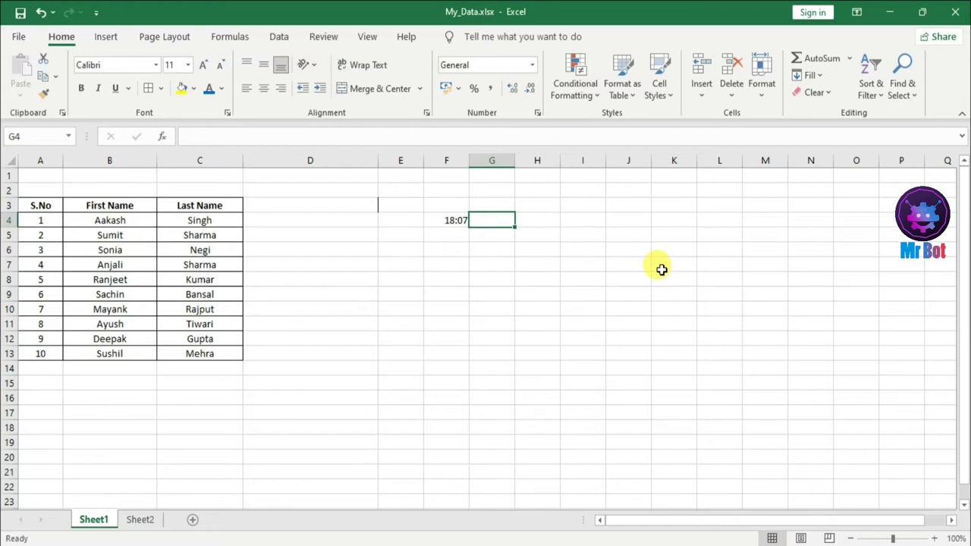
key(ctrl+semicolon)
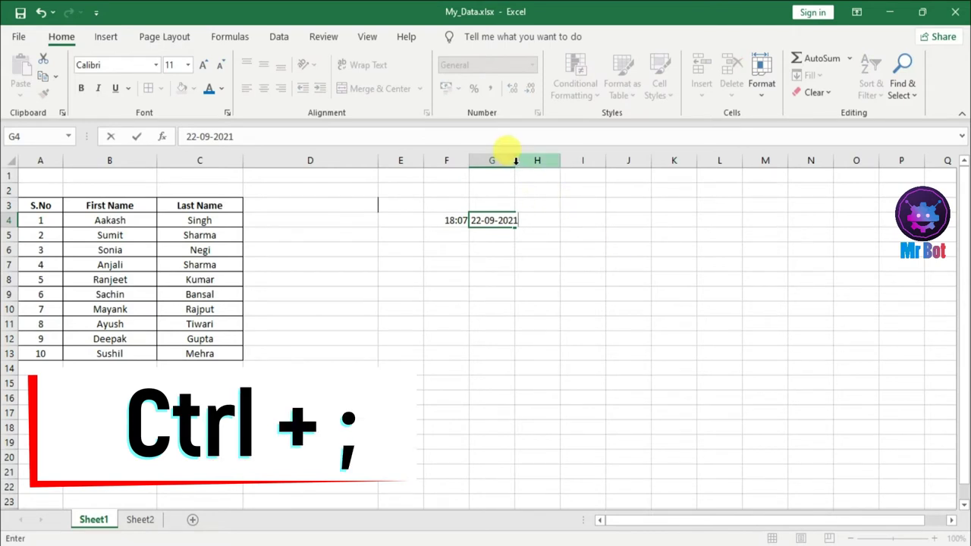
click(537, 222)
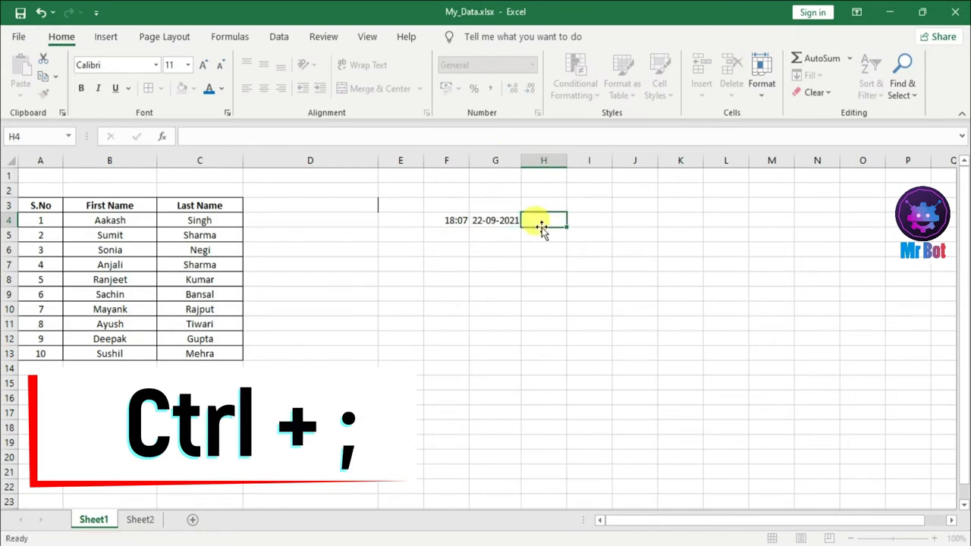
click(496, 260)
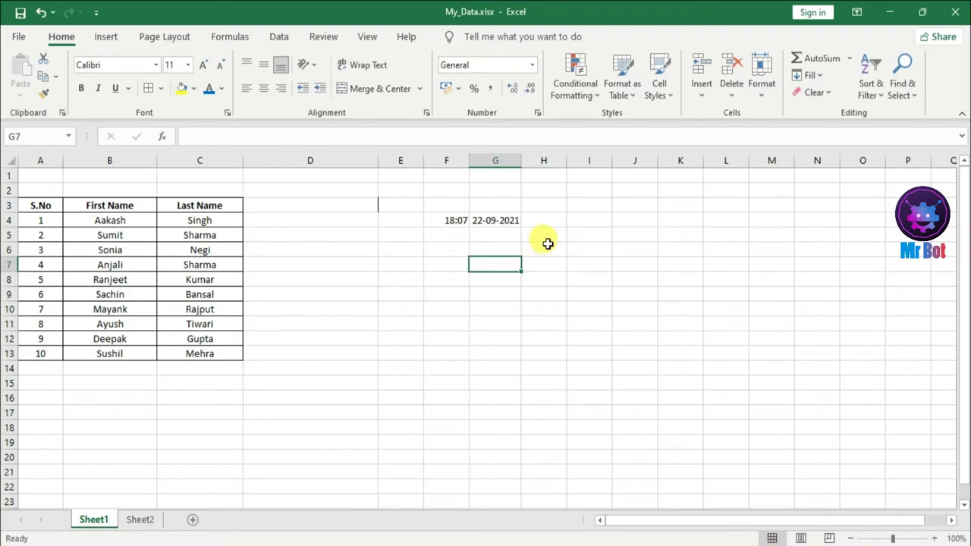
key(ctrl+z)
key(ctrl+z)
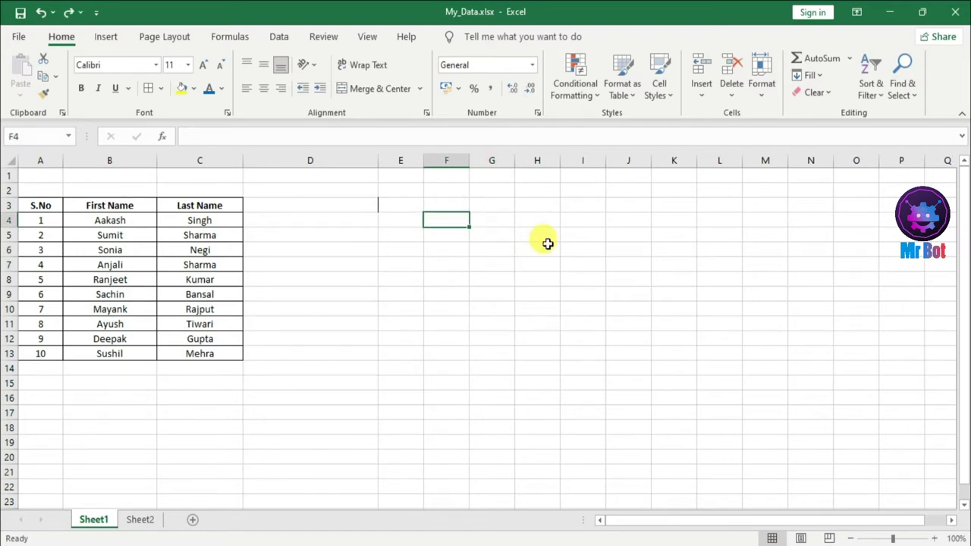
click(450, 260)
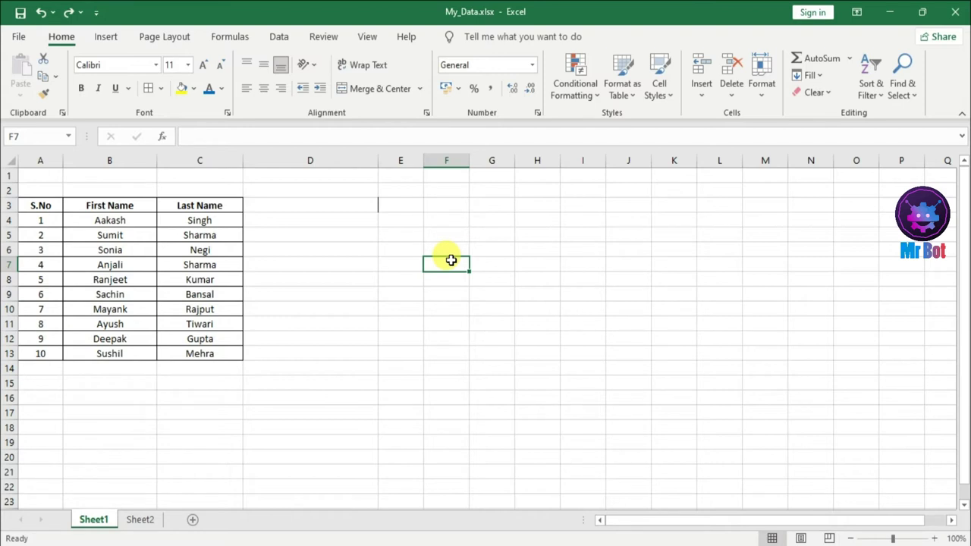
click(140, 520)
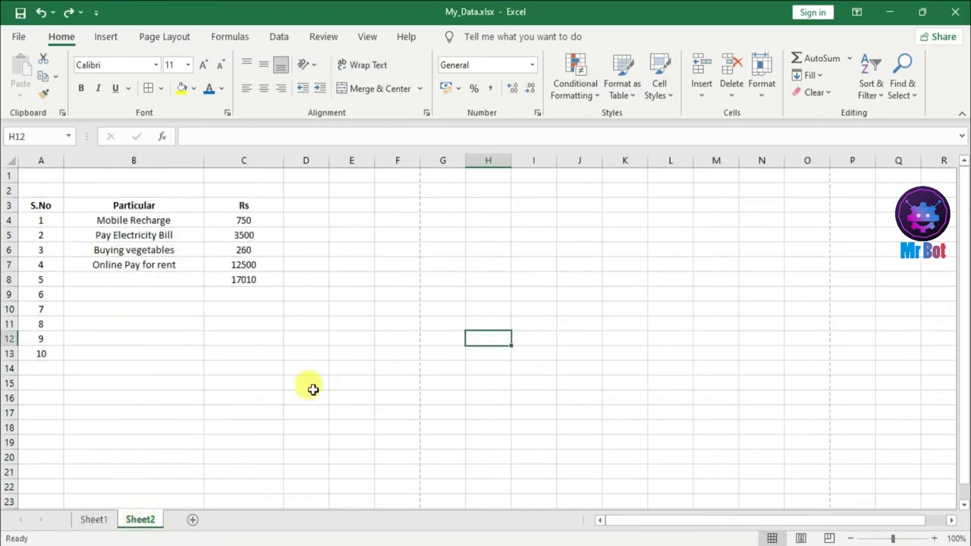
click(341, 369)
click(254, 234)
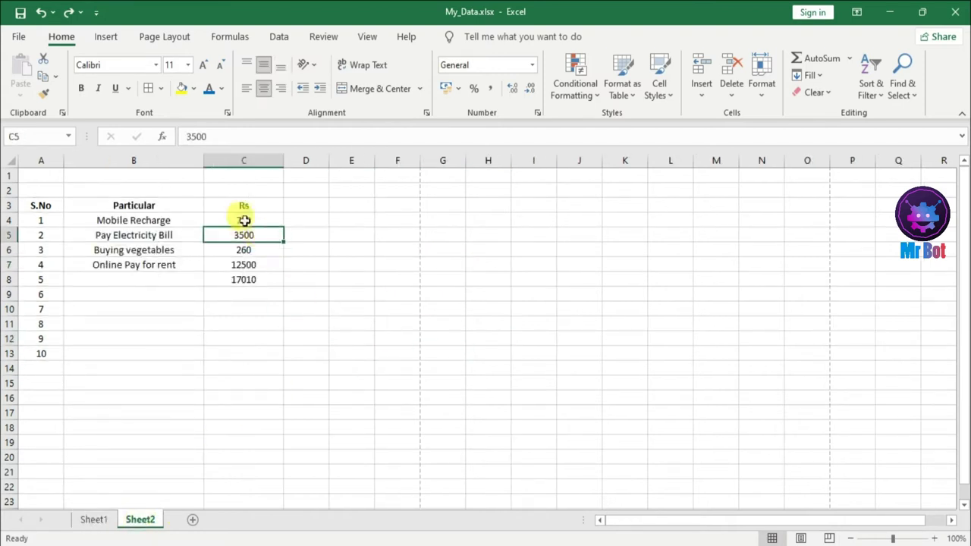
click(240, 222)
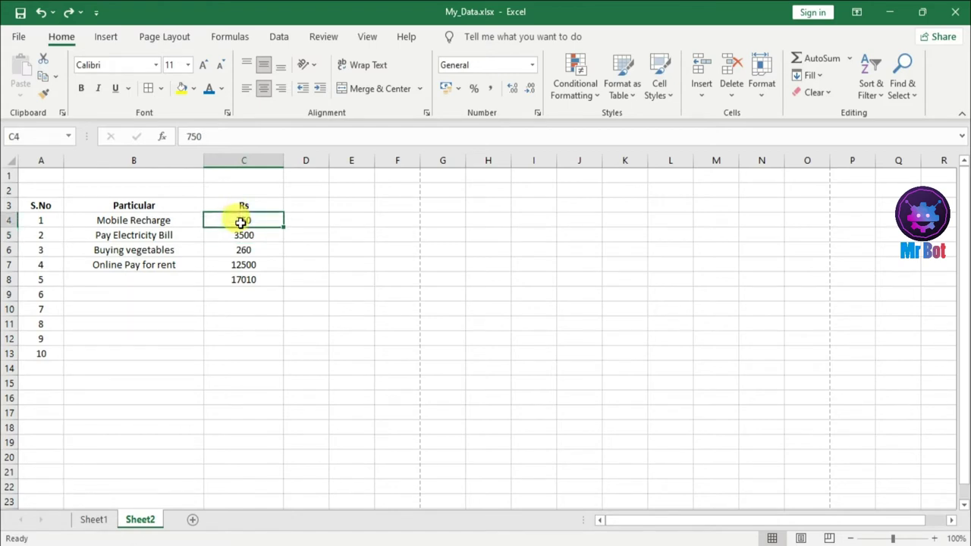
drag(254, 219, 250, 274)
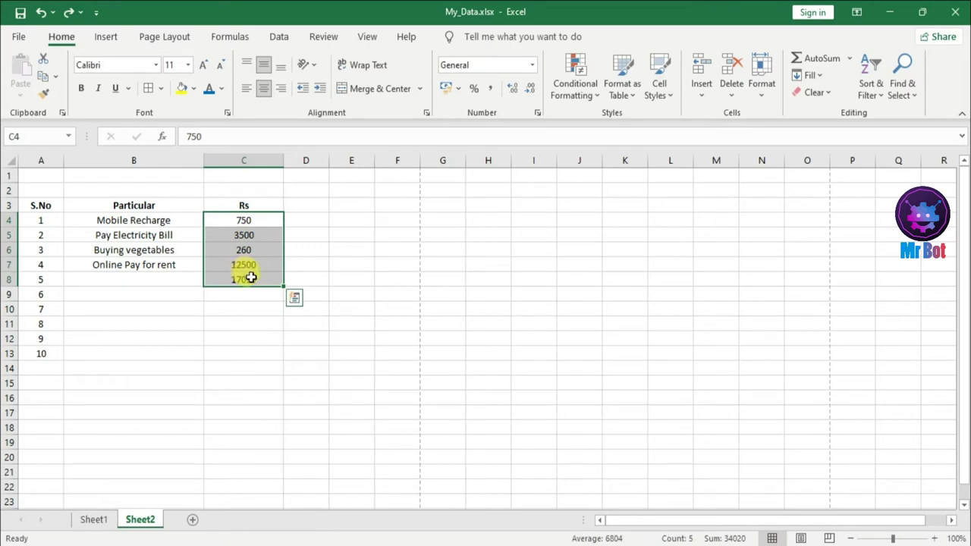
click(258, 280)
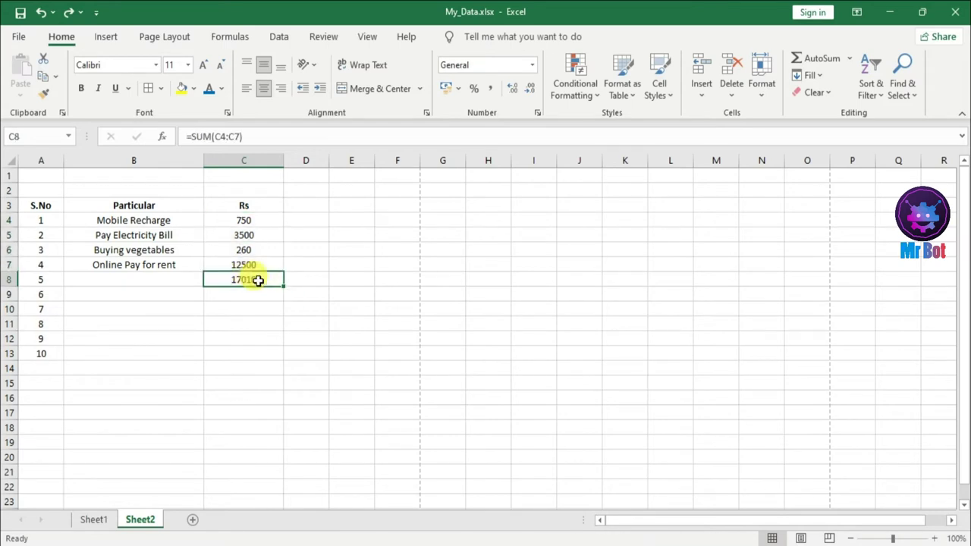
click(254, 323)
click(237, 280)
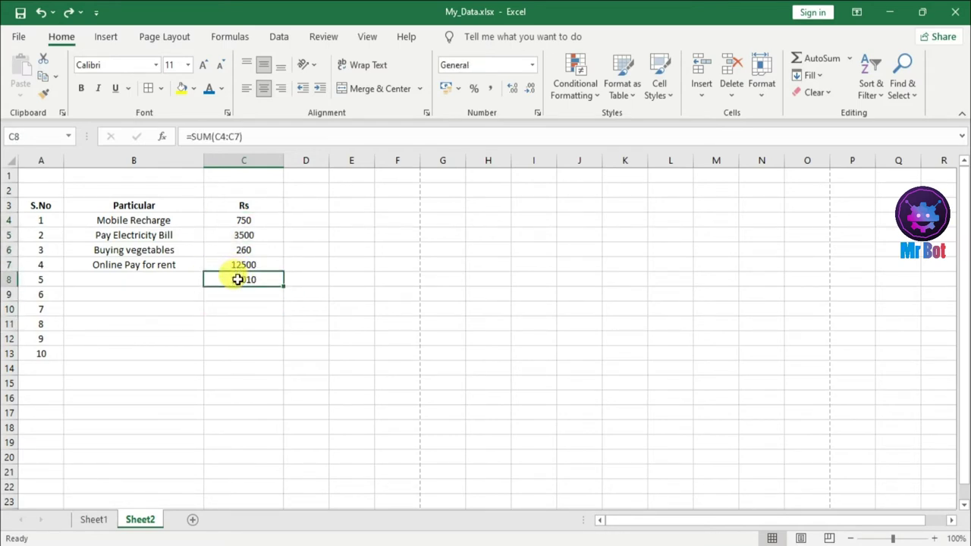
click(252, 221)
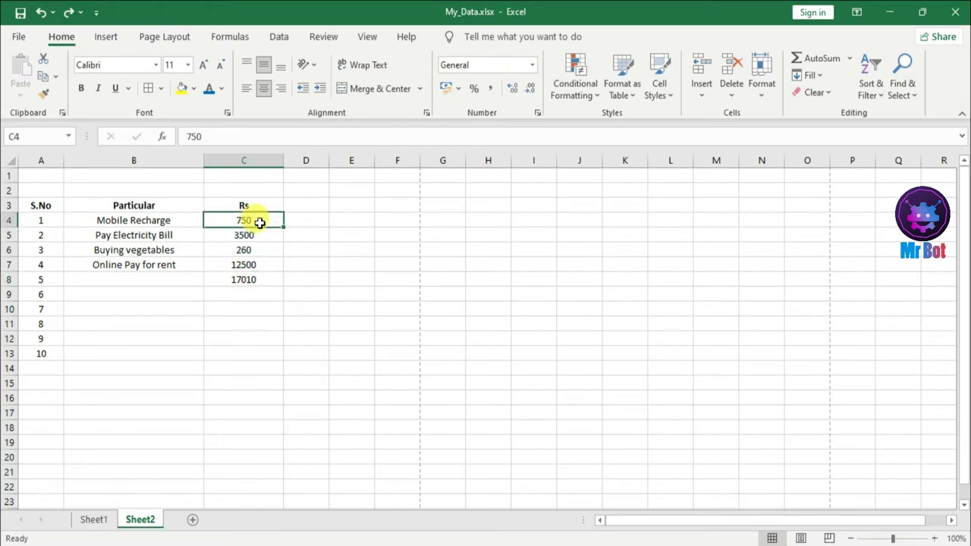
drag(252, 221, 243, 279)
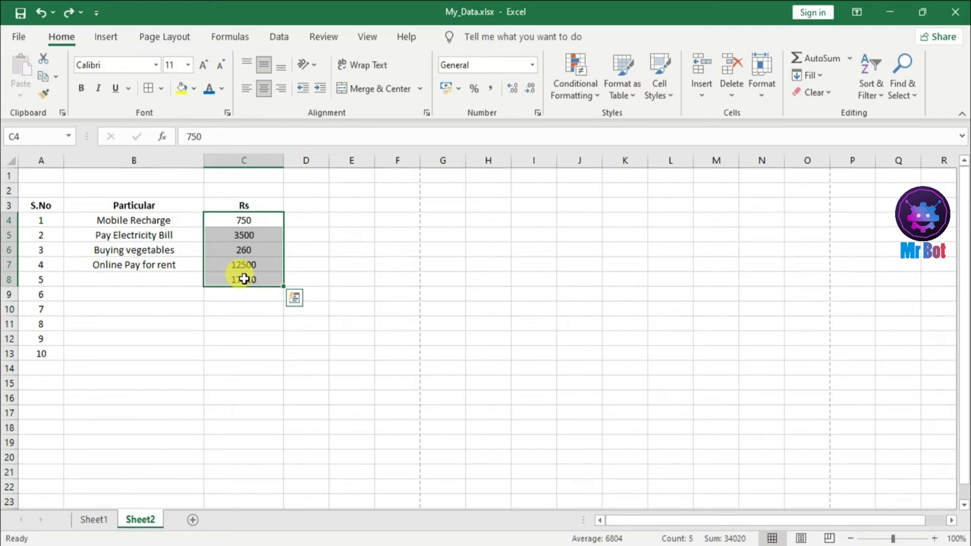
click(243, 279)
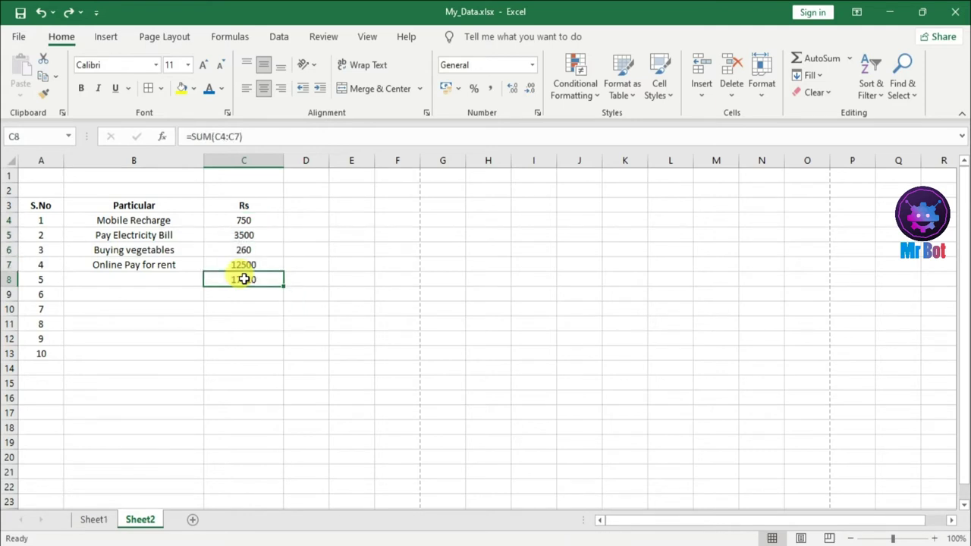
click(253, 219)
drag(254, 218, 245, 277)
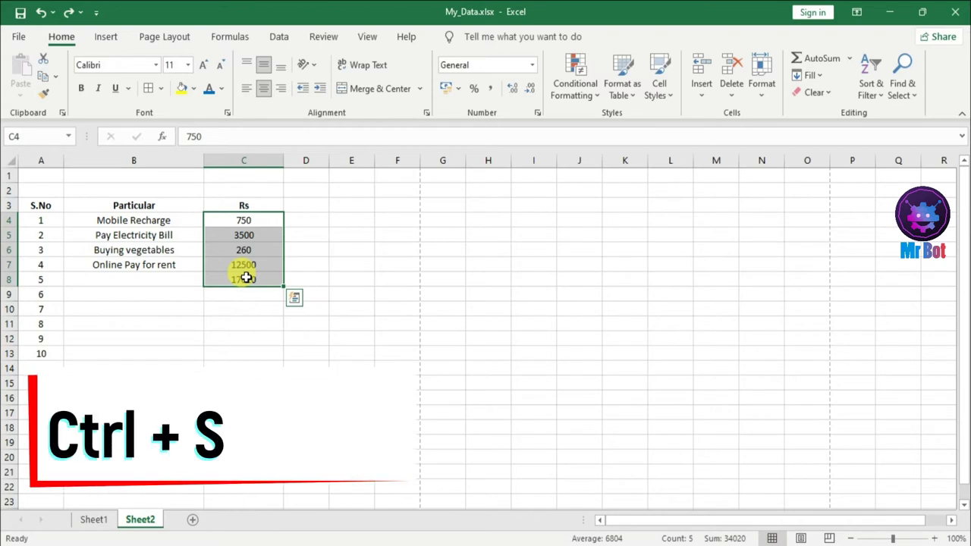
- Format Sheet2's amounts as ₹ currency with two decimals, then return to Sheet1
key(ctrl+shift+4)
click(360, 248)
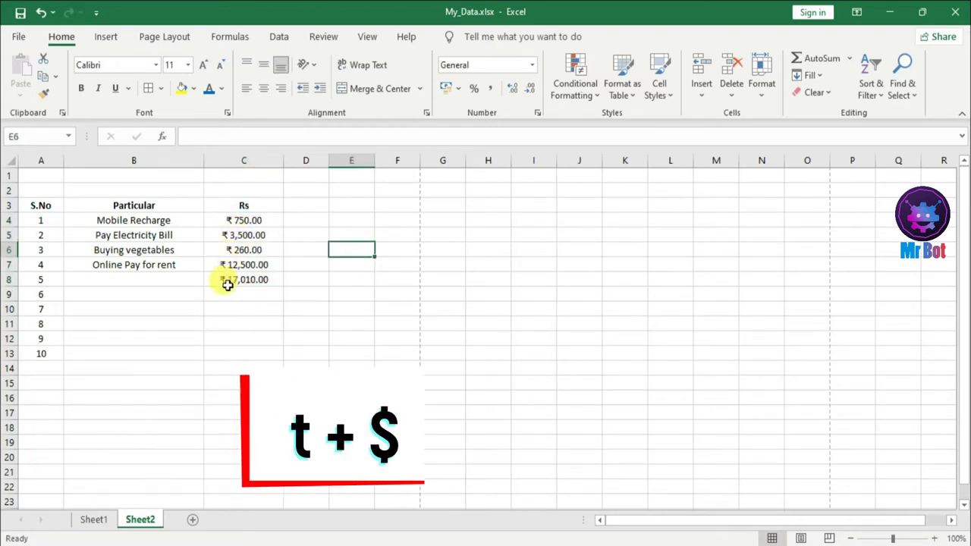
click(245, 303)
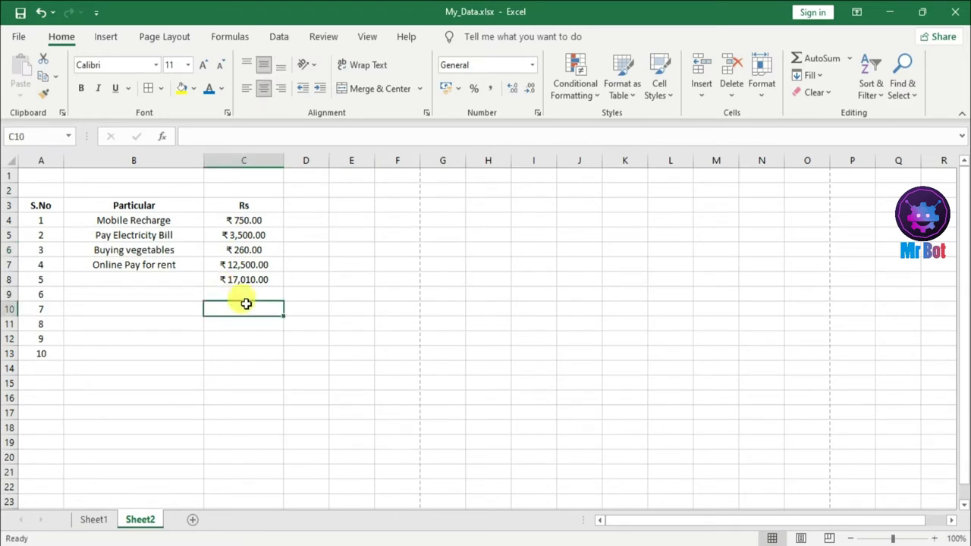
click(314, 260)
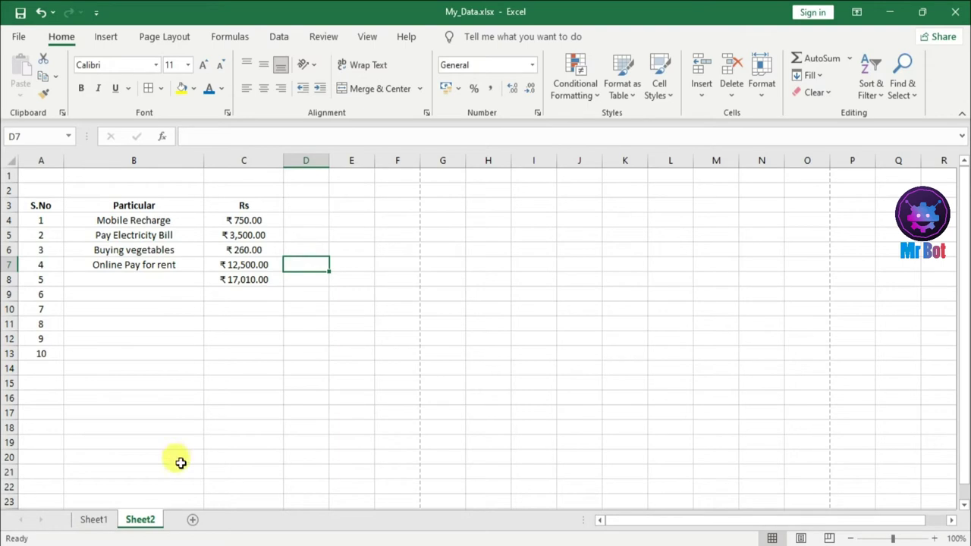
click(96, 520)
click(277, 413)
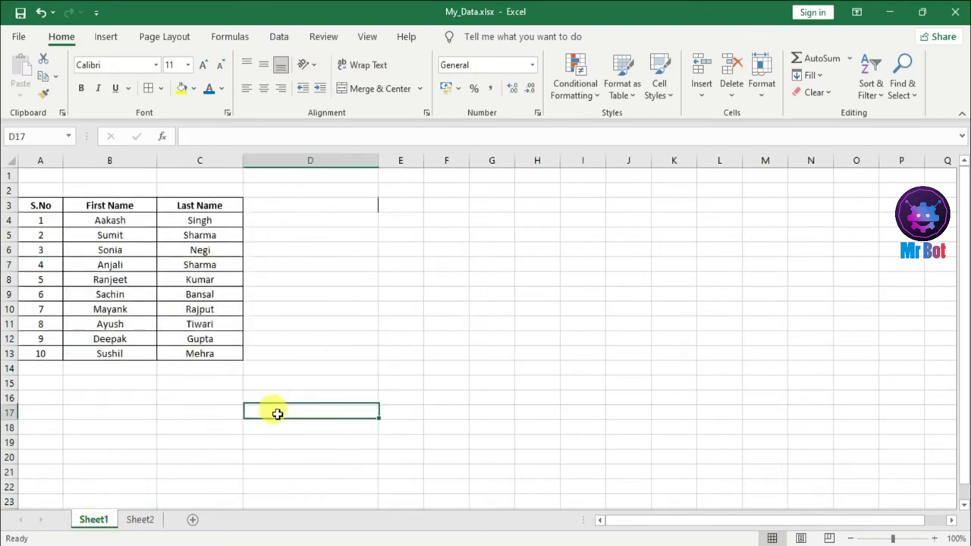
- Type the first person's full name, combining B4 and C4, into cell D4
click(415, 336)
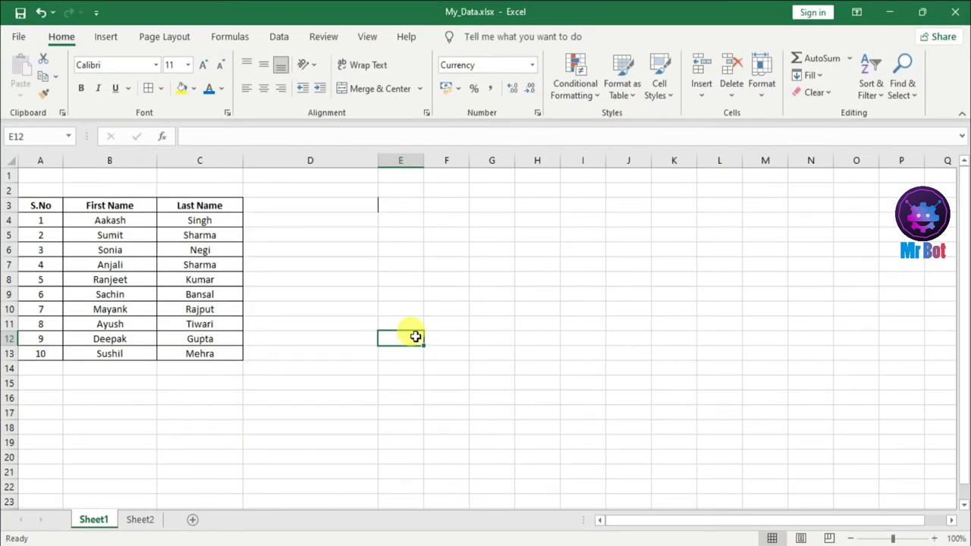
click(348, 290)
click(438, 268)
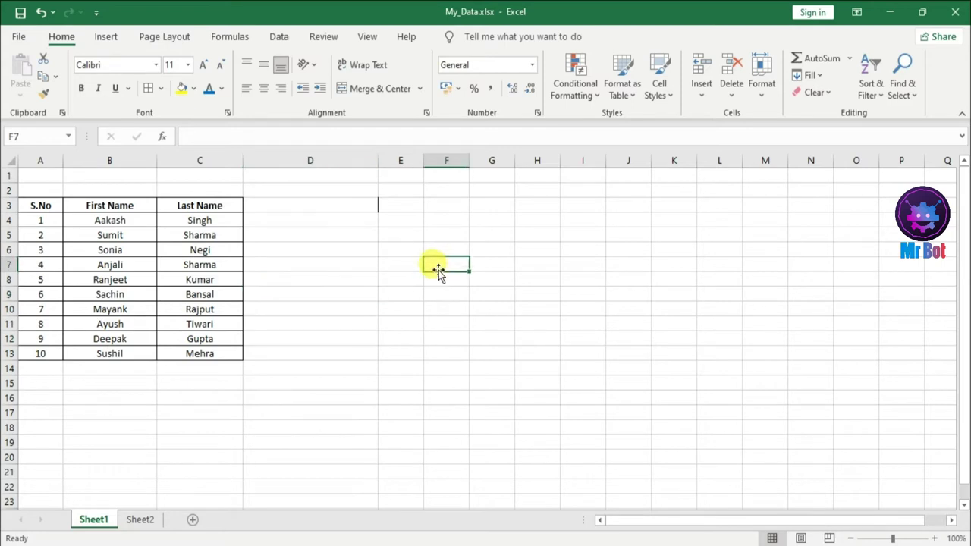
click(110, 220)
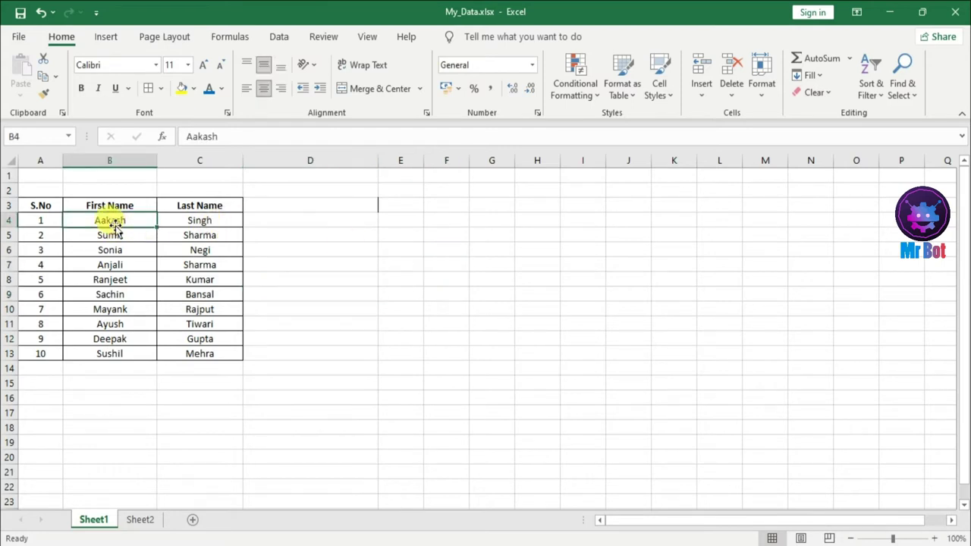
click(207, 223)
click(293, 221)
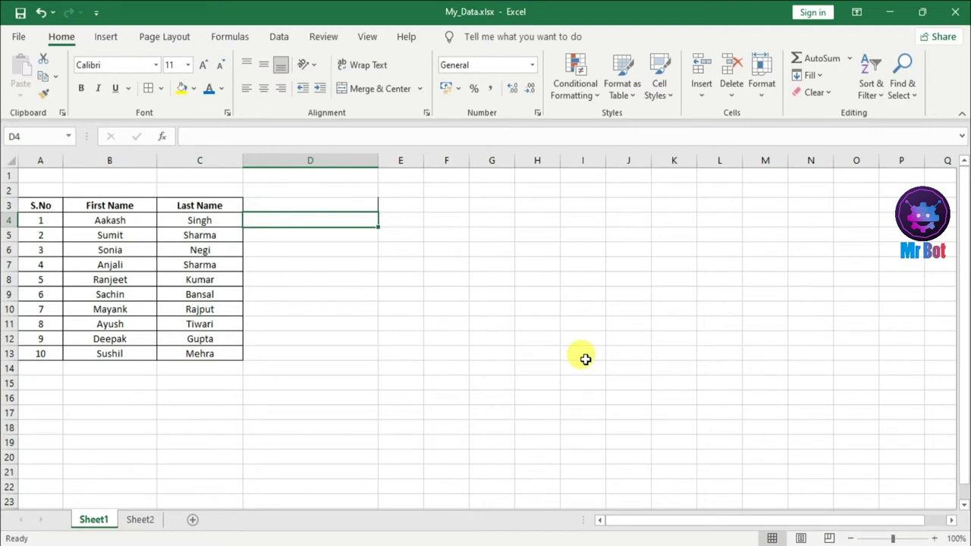
text(Aakash)
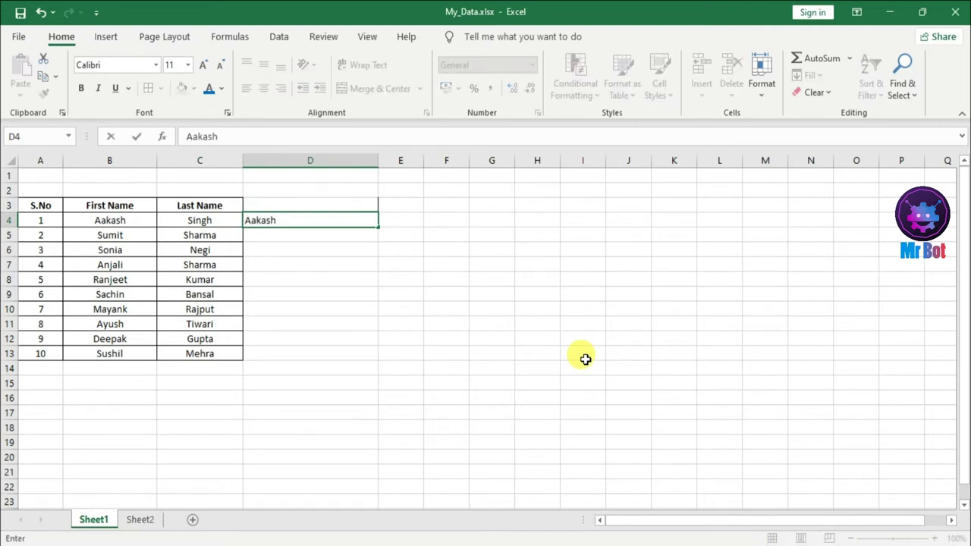
text(ngh)
key(Return)
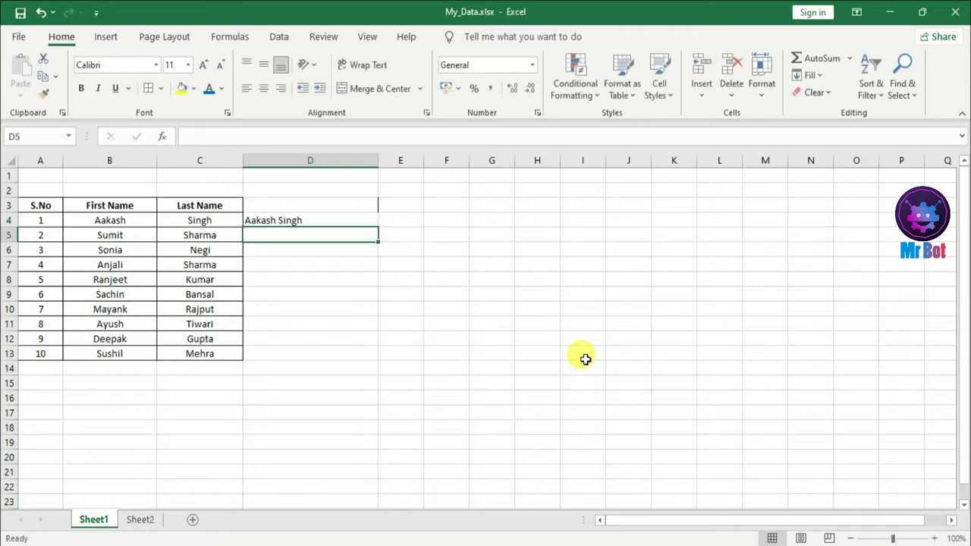
- Flash Fill the remaining full names down column D with Ctrl+E and check them
click(314, 220)
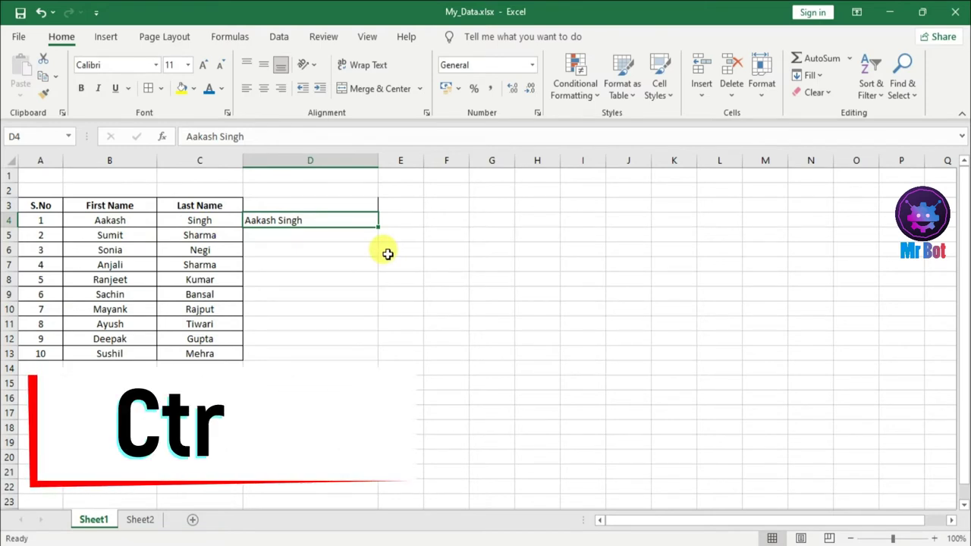
key(ctrl+e)
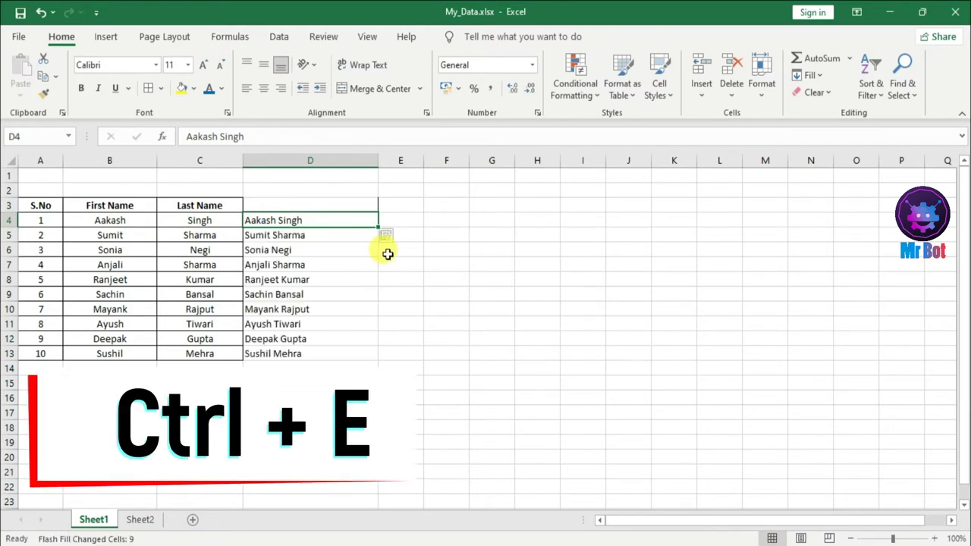
click(312, 252)
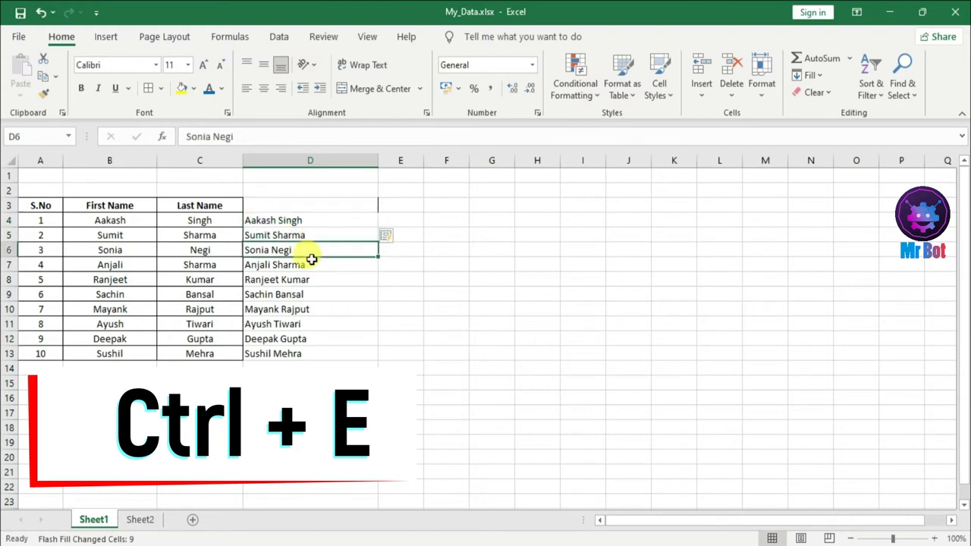
click(295, 353)
click(323, 239)
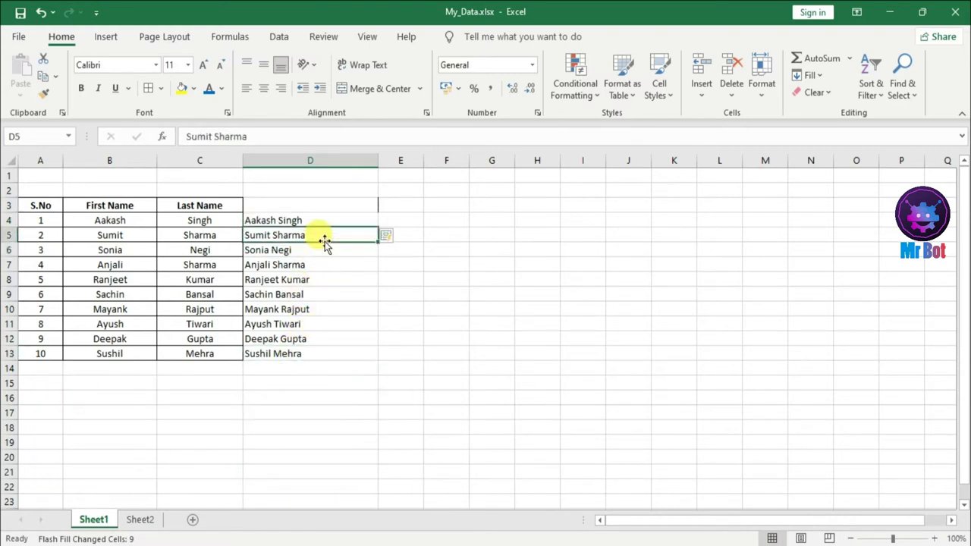
click(323, 267)
click(321, 323)
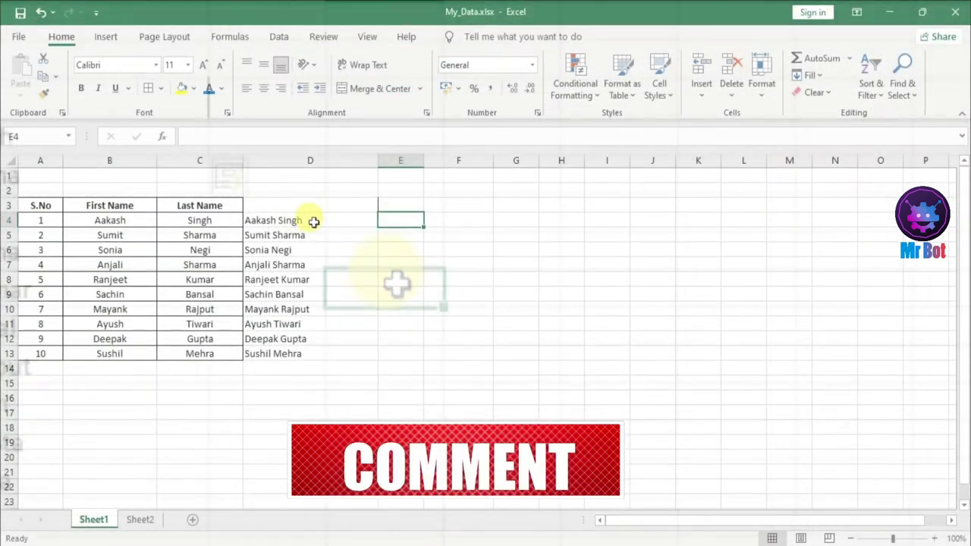
click(304, 221)
click(424, 264)
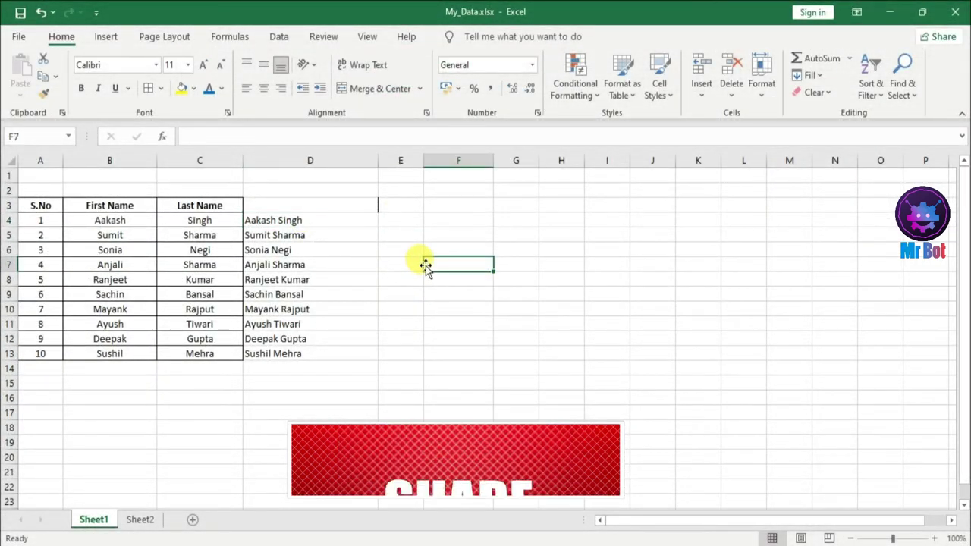
click(310, 220)
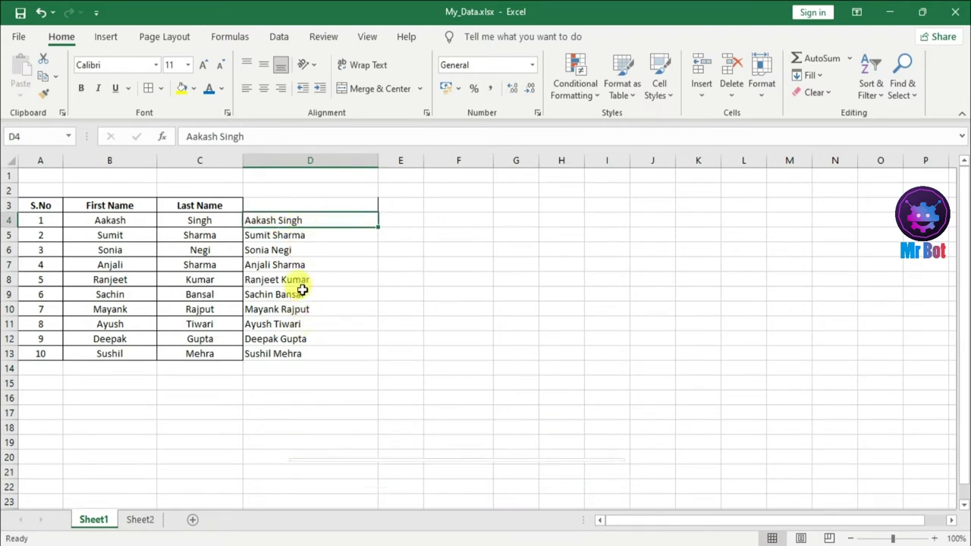
drag(299, 221, 298, 354)
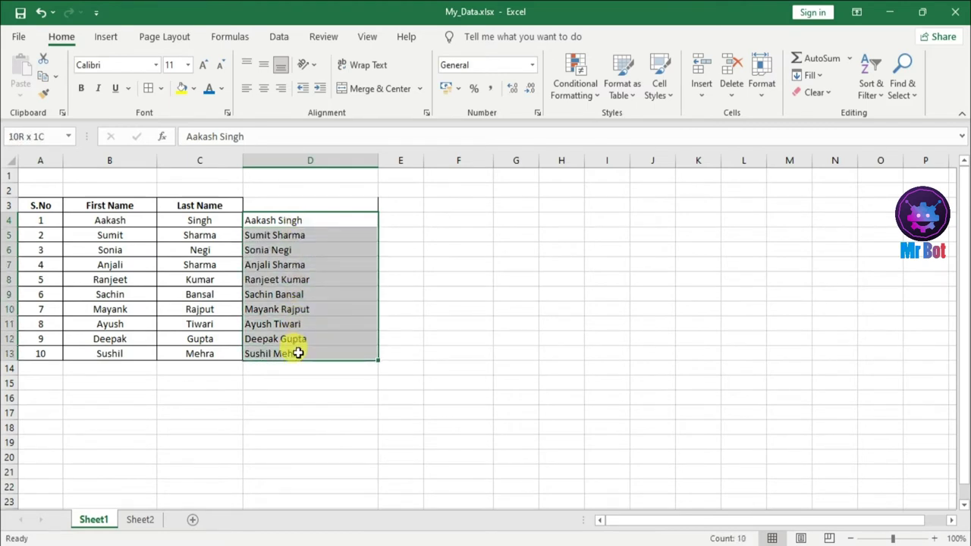
click(462, 250)
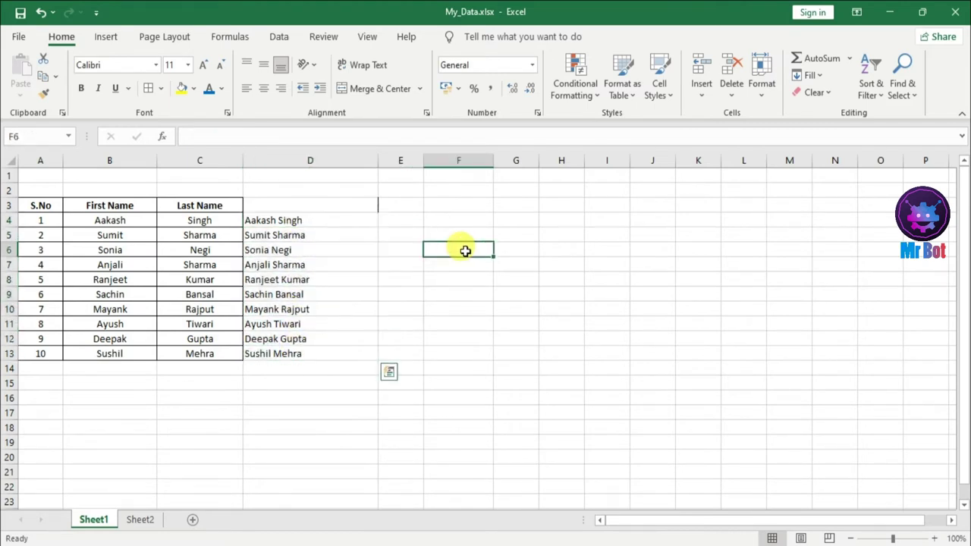
click(407, 221)
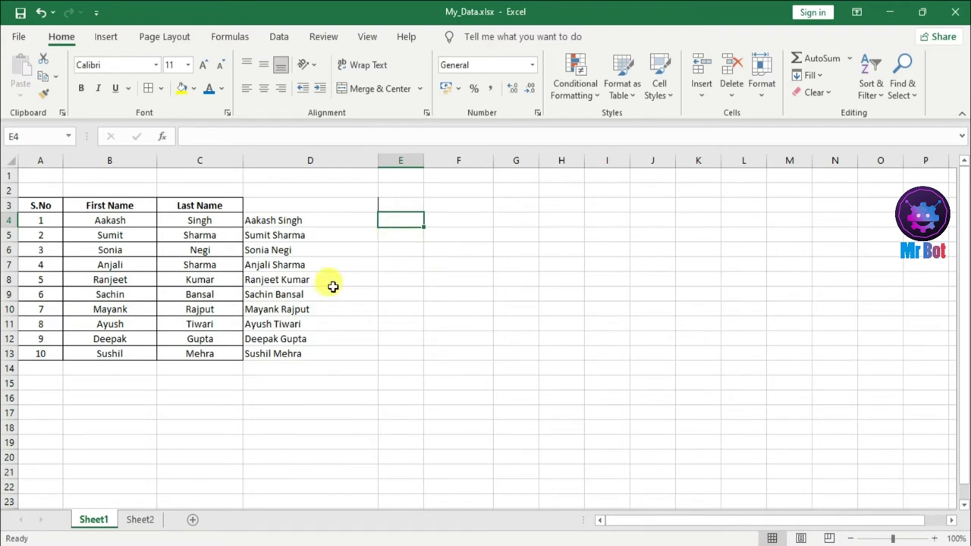
click(86, 252)
click(179, 245)
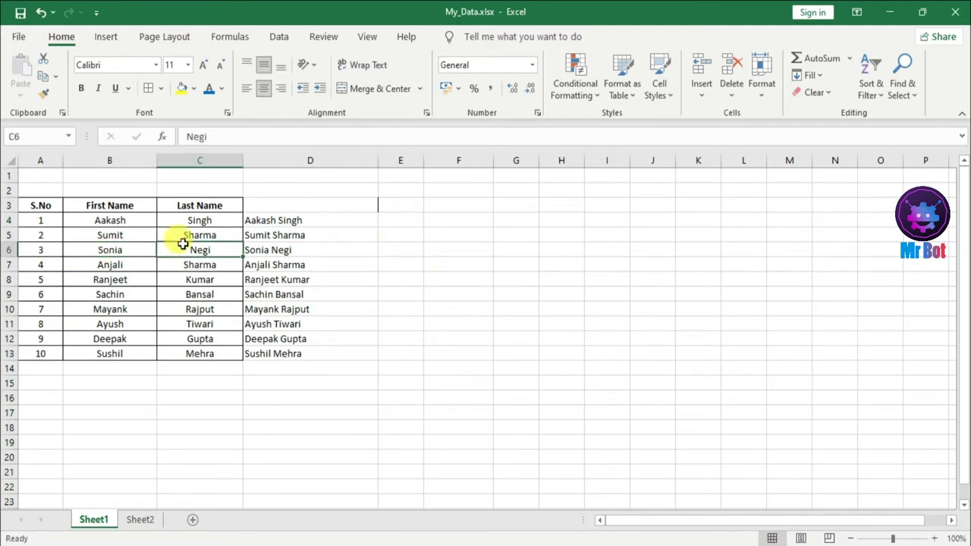
click(287, 220)
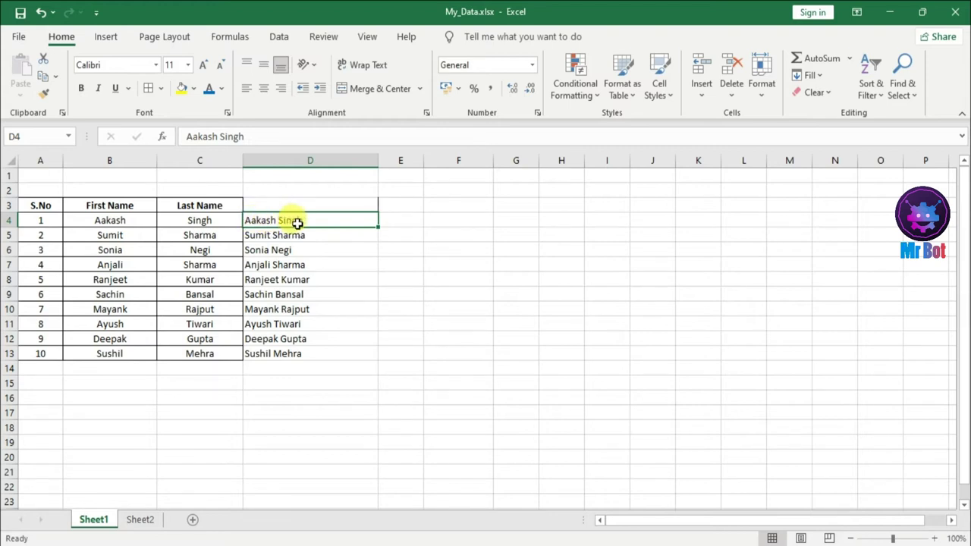
click(400, 220)
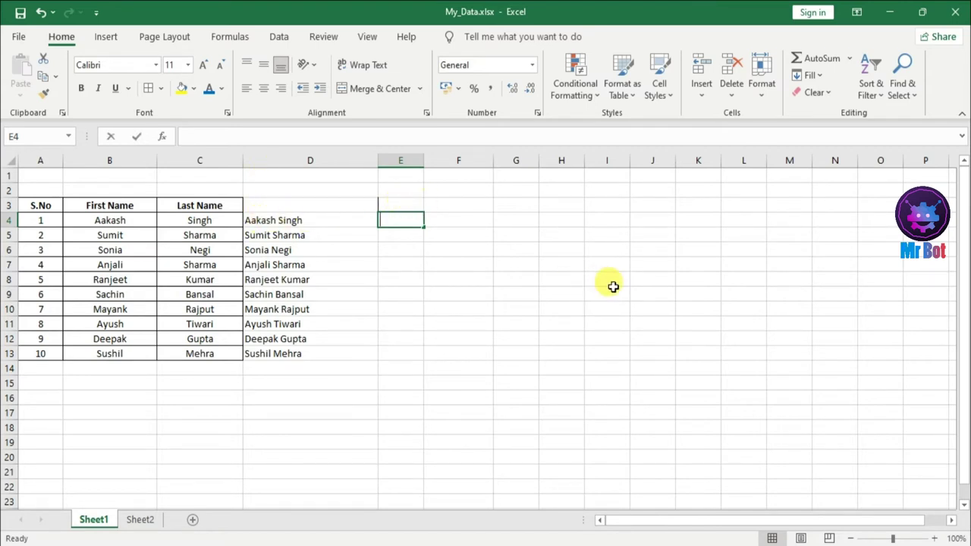
- Enter the first surname in E4 and Flash Fill the remaining last names down column E
text(Singh)
key(Return)
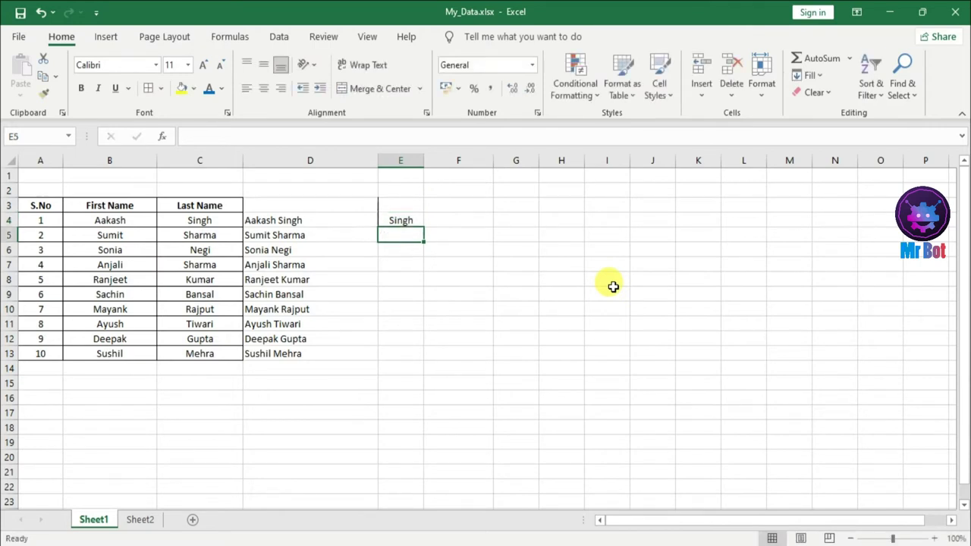
key(Up)
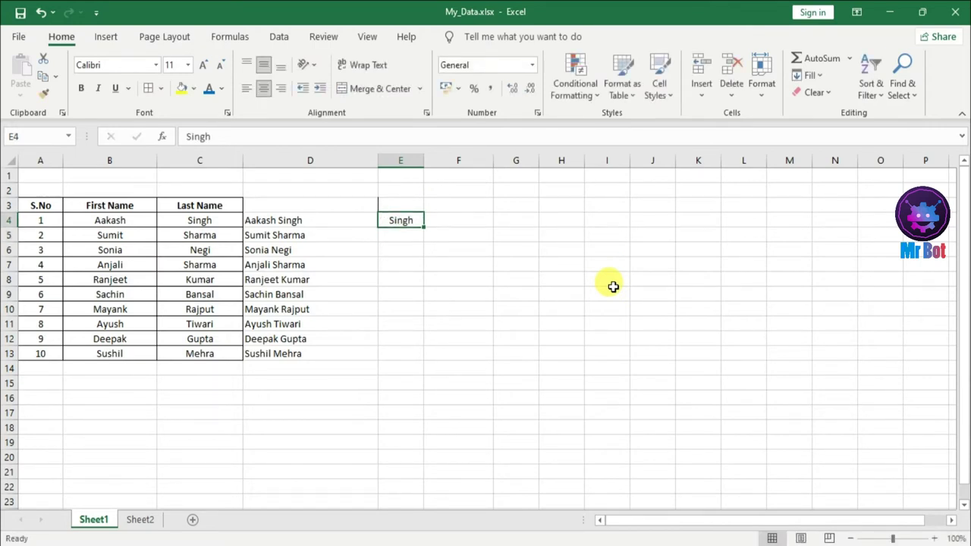
key(ctrl+e)
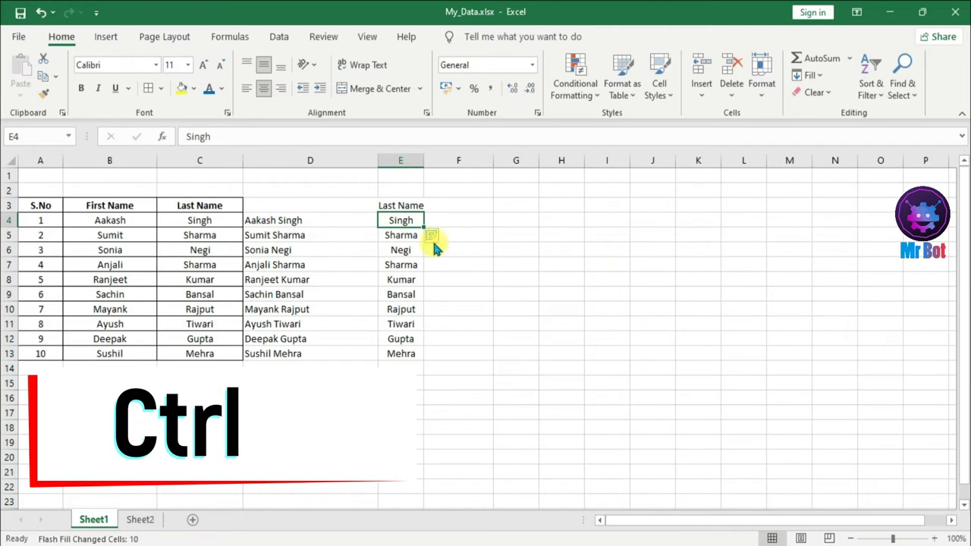
- Widen column E slightly, then undo the widening and the flash-filled surnames
click(401, 264)
click(401, 339)
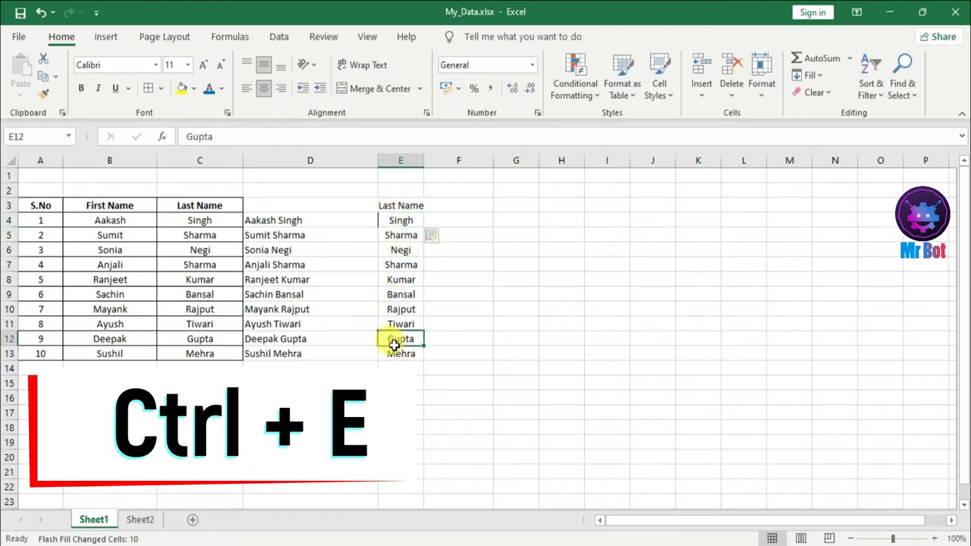
drag(424, 161, 440, 163)
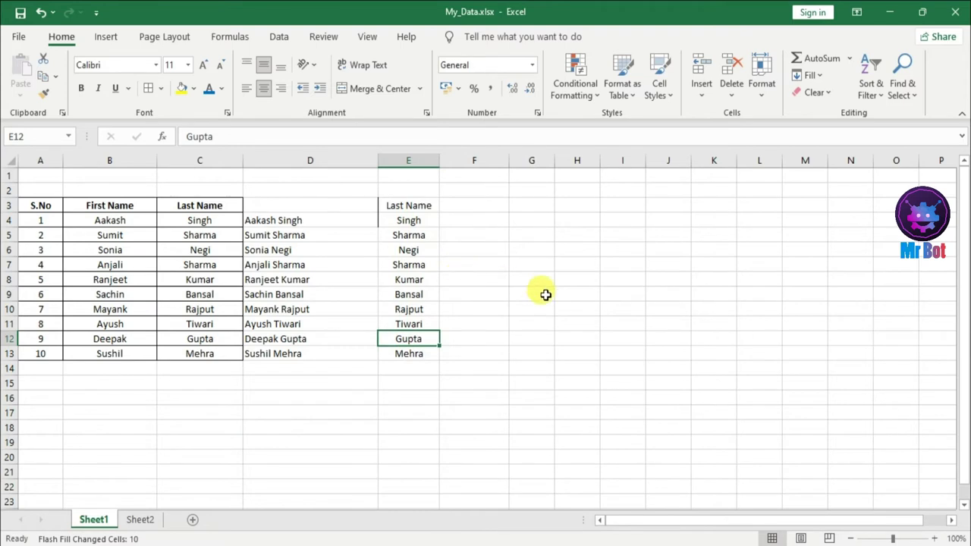
key(ctrl+z)
key(ctrl+z)
key(ctrl+z)
key(ctrl+z)
key(ctrl+z)
key(ctrl+z)
key(ctrl+z)
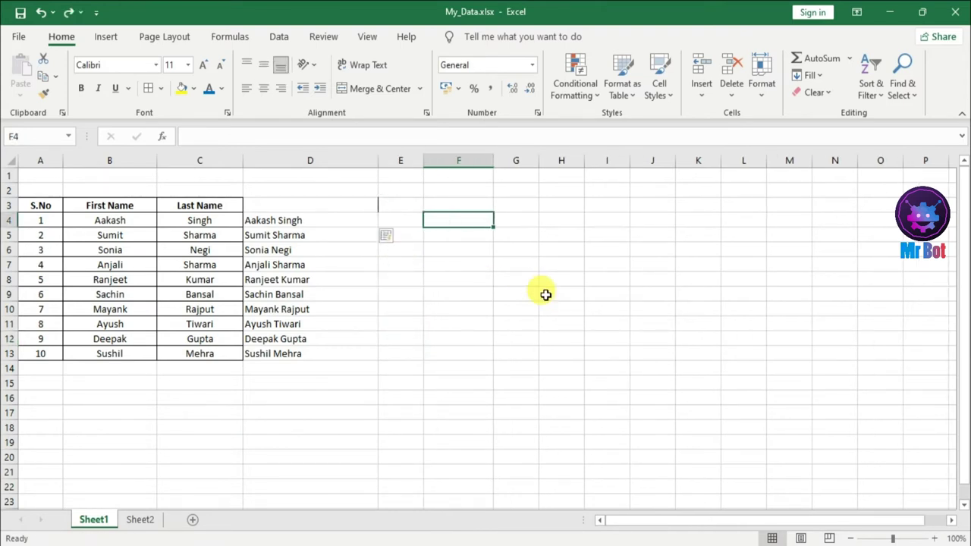
key(ctrl+z)
key(ctrl+z)
key(ctrl+z)
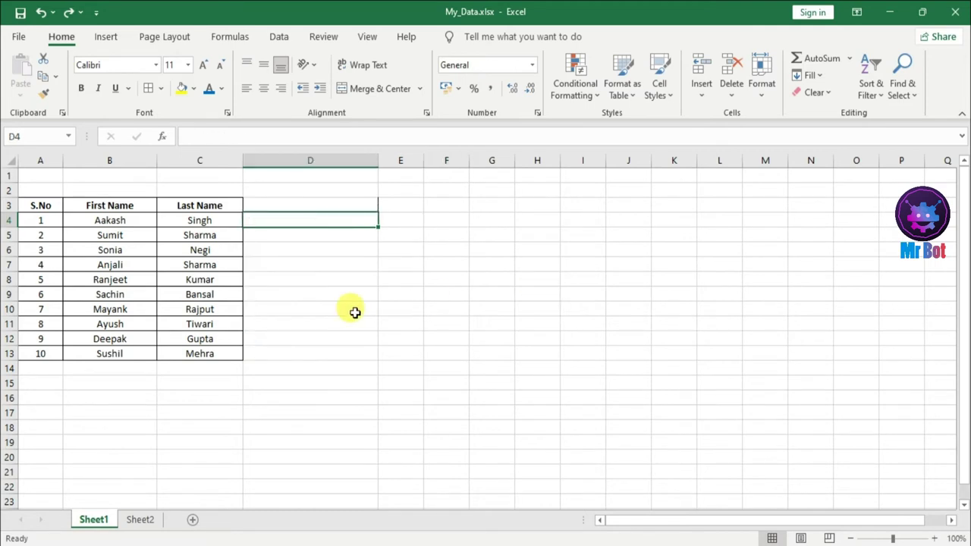
- Select cells D8, E8, D7 and G8, then the whole of column D and row 10
click(353, 310)
click(311, 281)
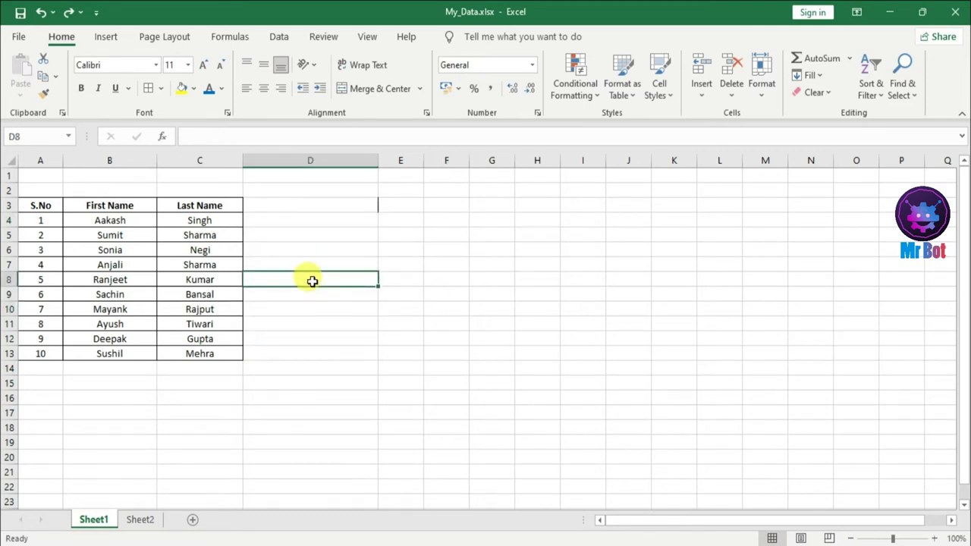
click(403, 278)
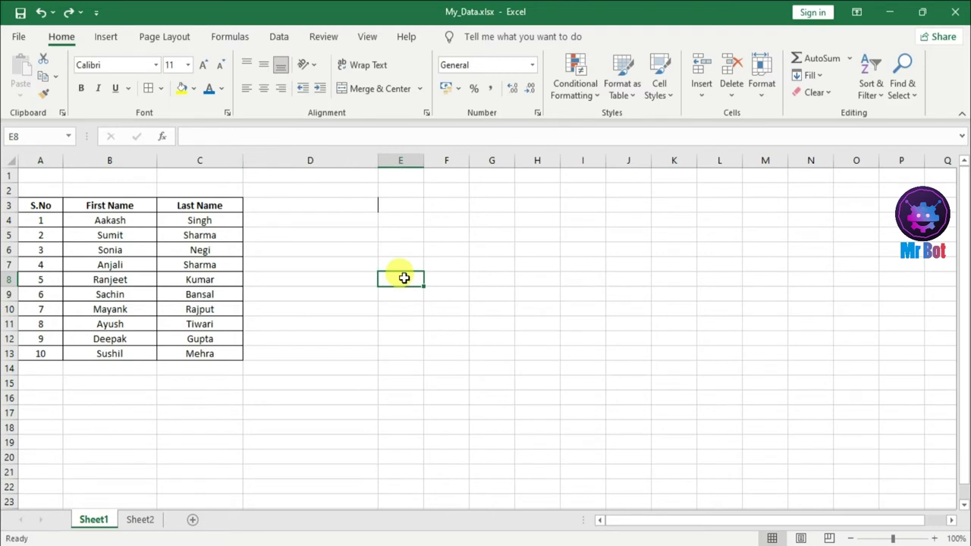
click(307, 260)
click(492, 275)
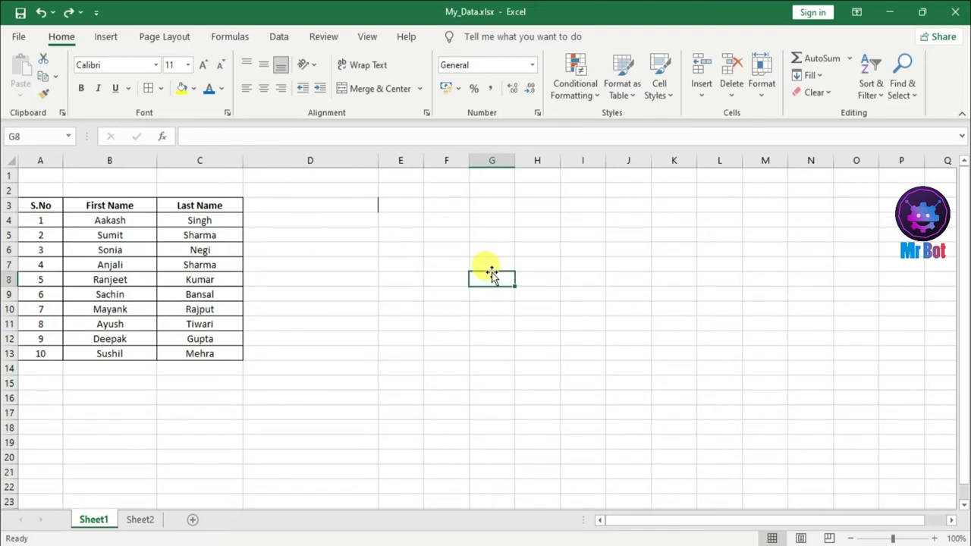
click(308, 160)
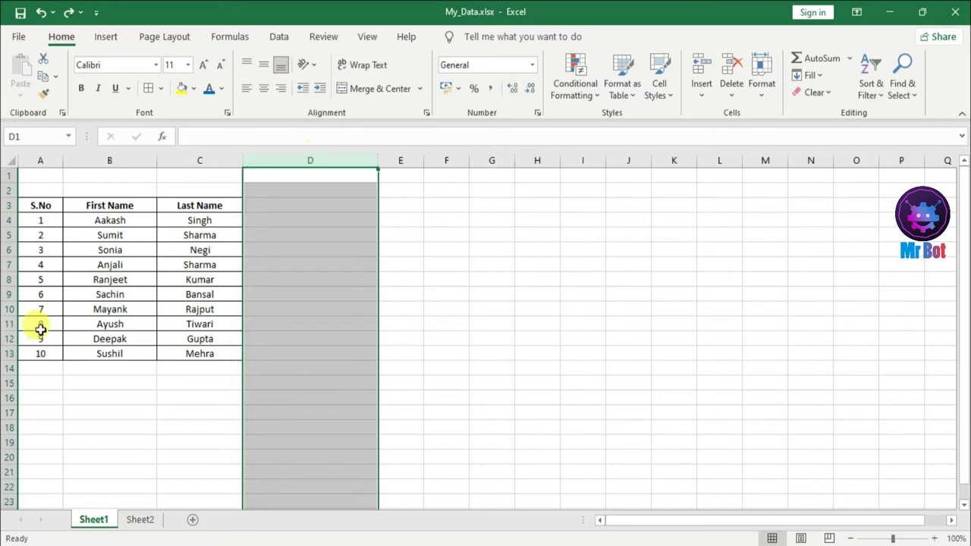
click(9, 309)
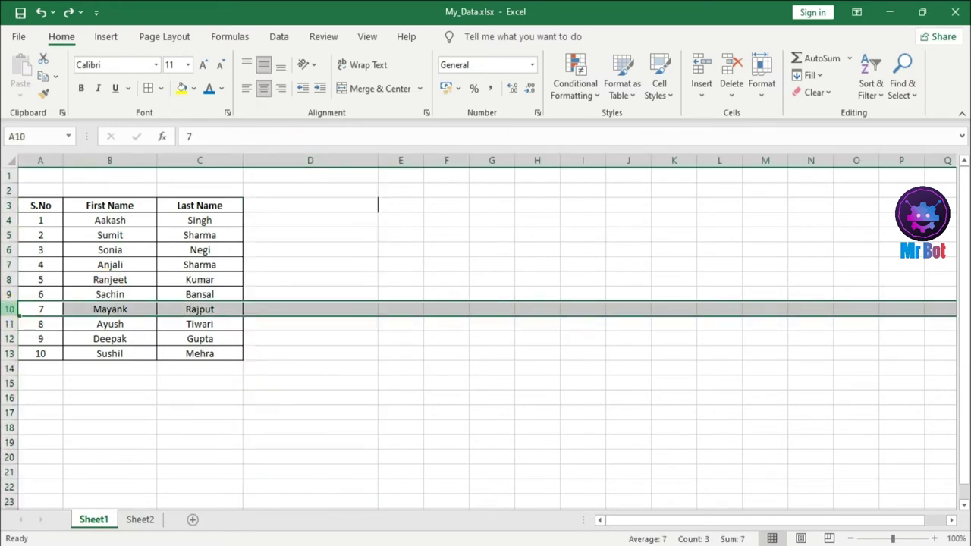
click(322, 354)
click(281, 297)
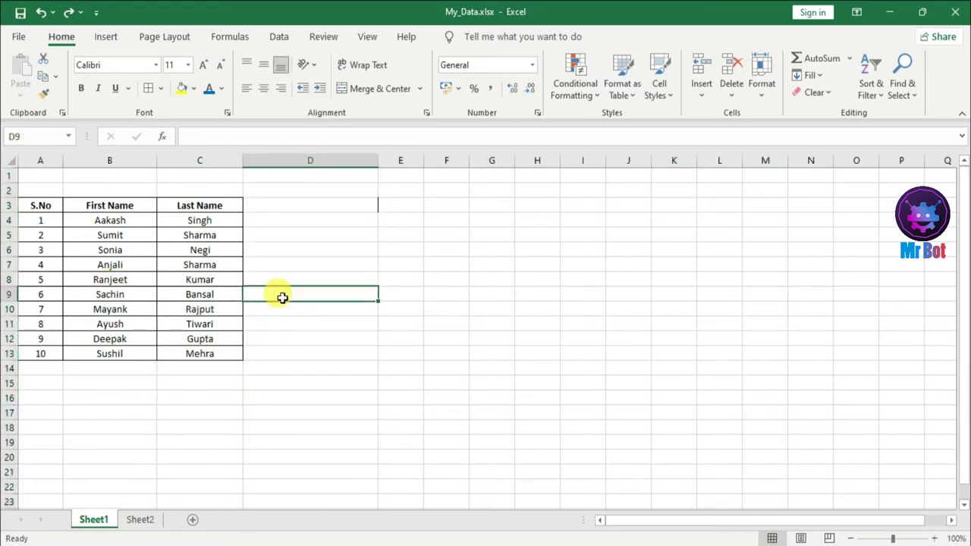
click(336, 262)
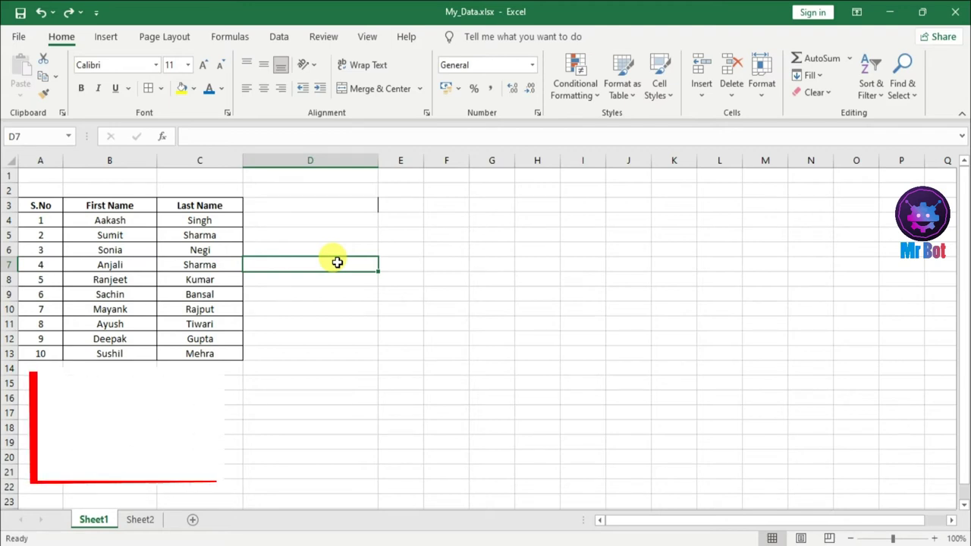
key(shift+space)
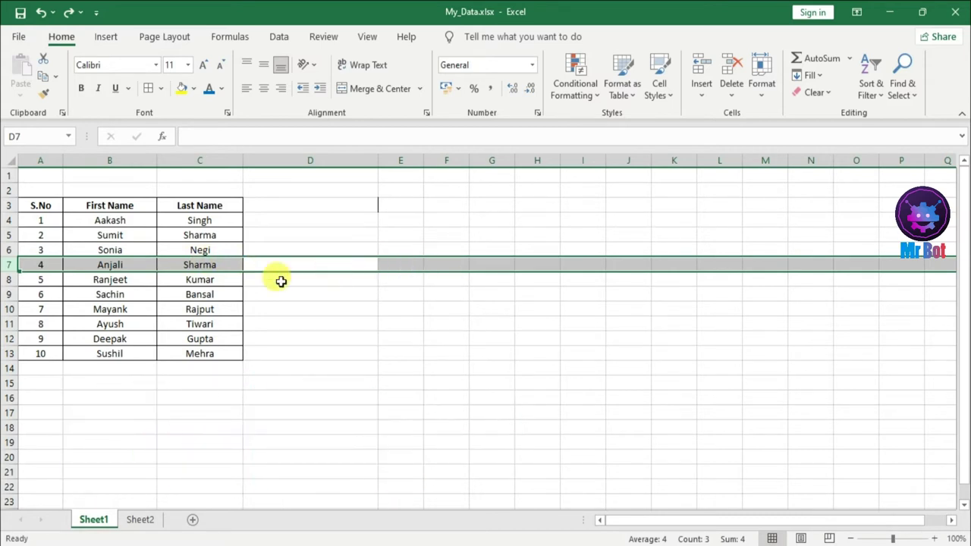
click(280, 281)
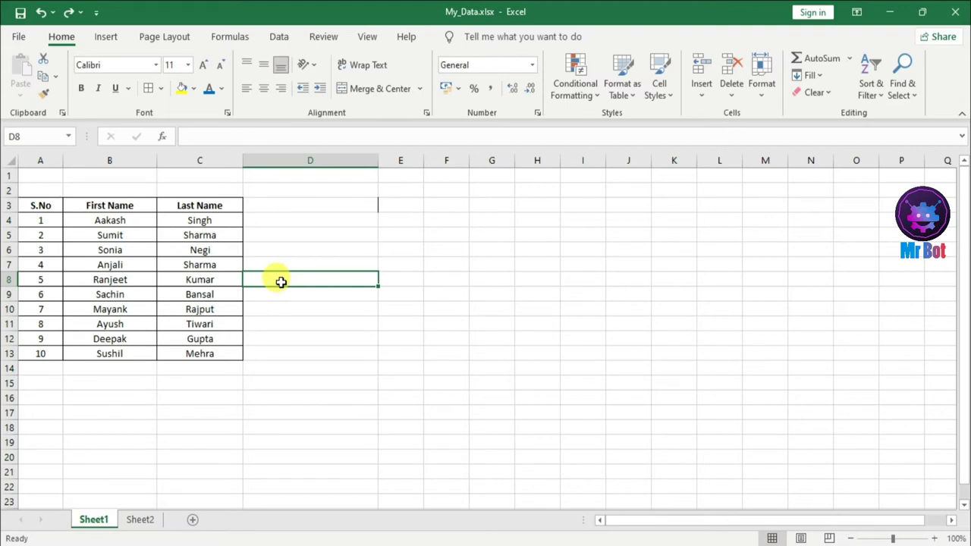
key(ctrl+space)
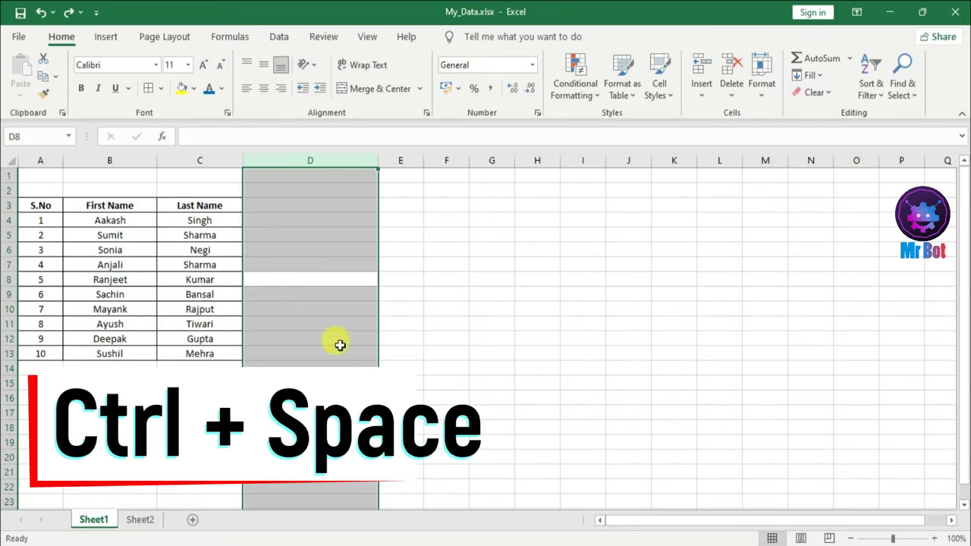
click(328, 290)
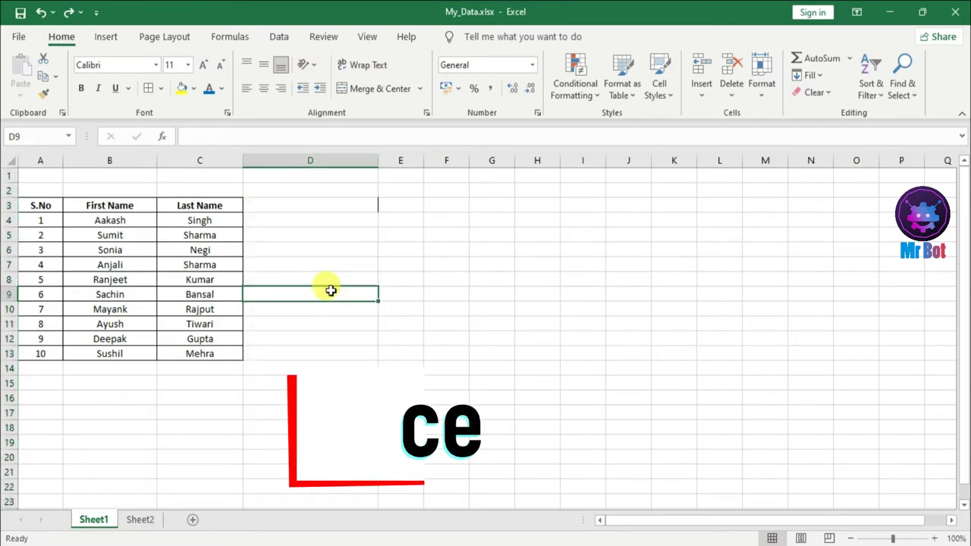
click(410, 261)
click(334, 245)
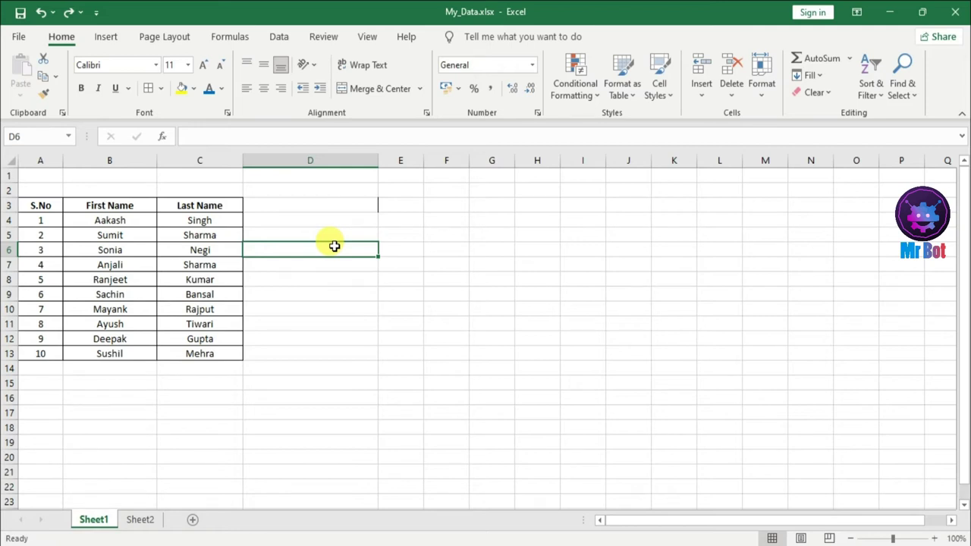
- Select the data region A3:D13, click a few cells, then select the whole sheet with Ctrl+A
key(ctrl+shift+8)
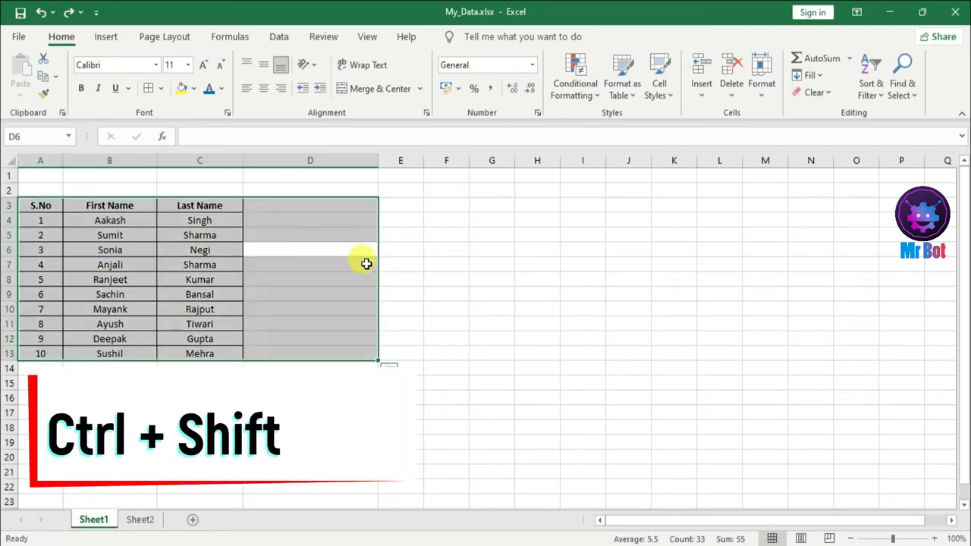
click(431, 266)
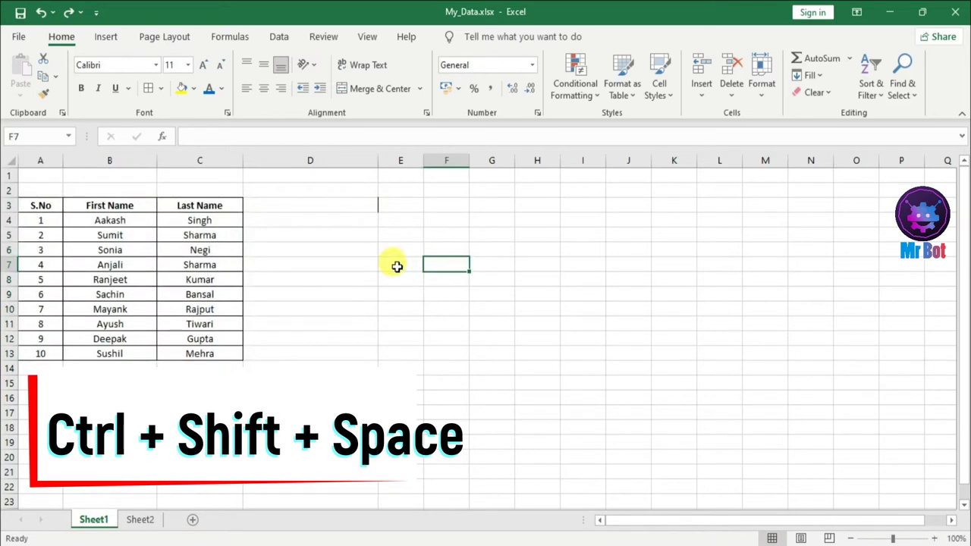
click(277, 208)
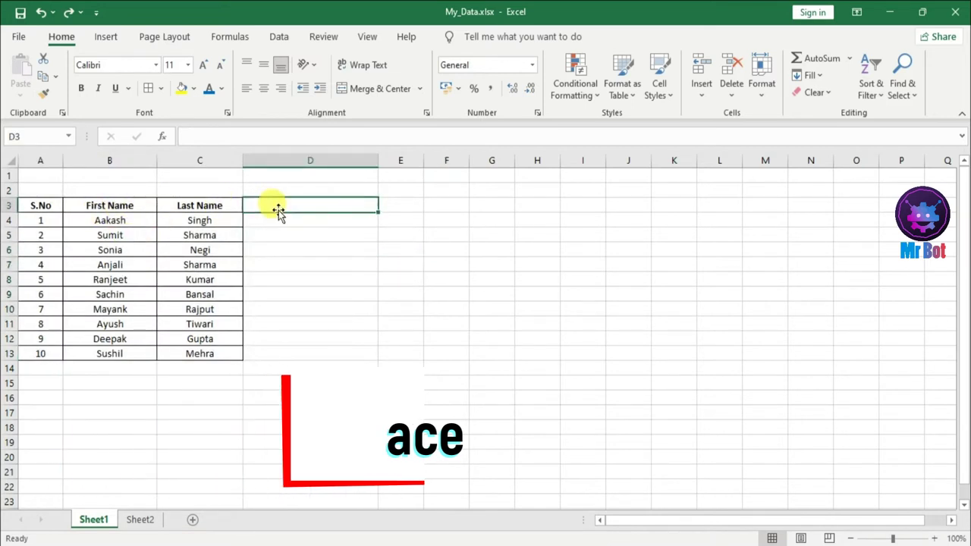
click(170, 207)
click(199, 280)
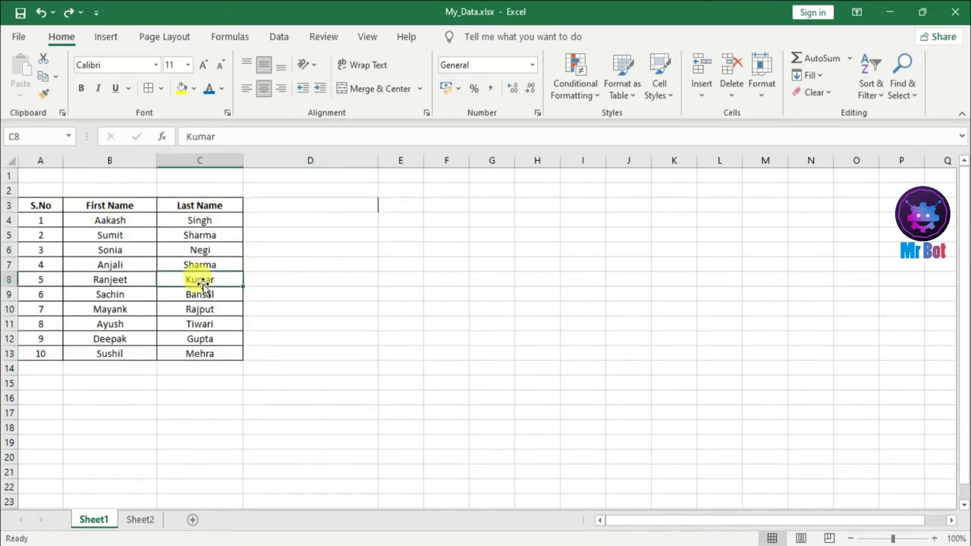
click(508, 326)
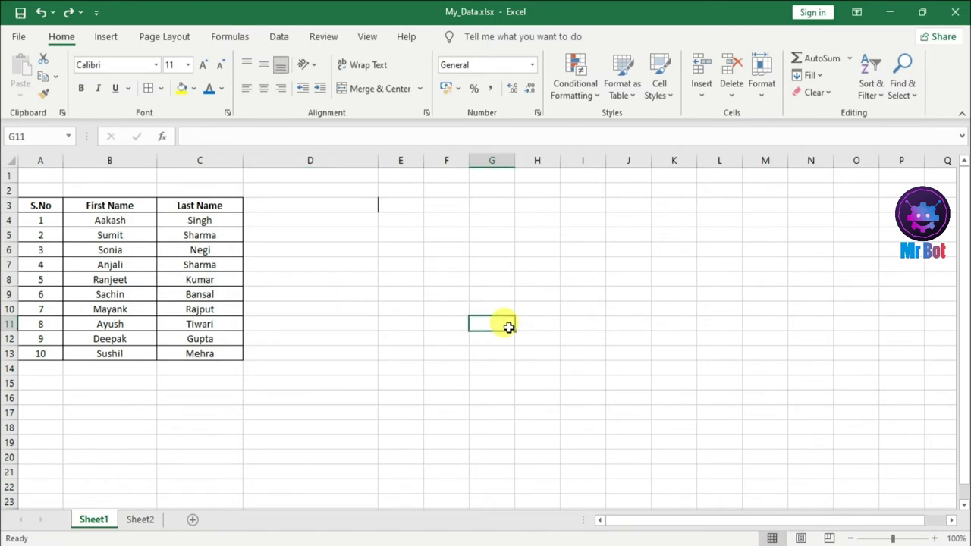
key(ctrl+a)
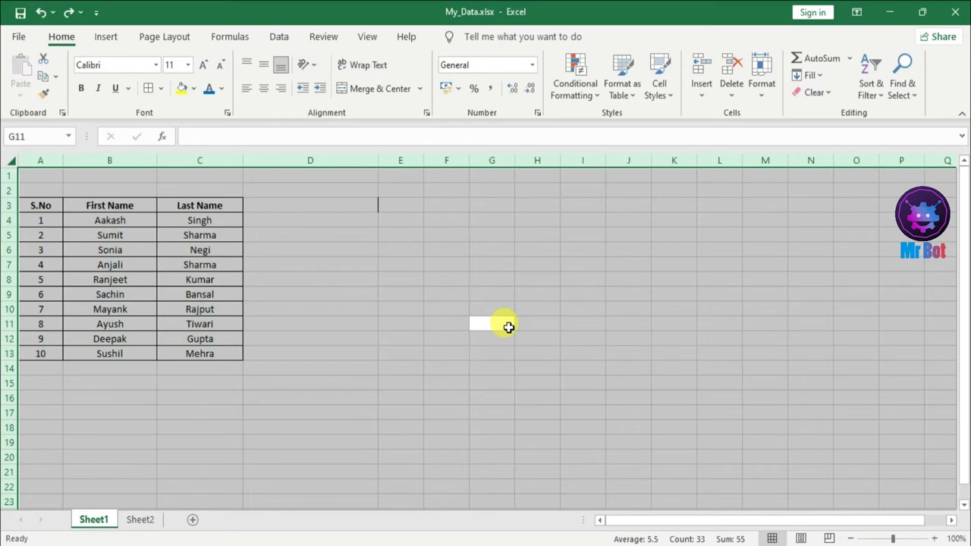
click(318, 291)
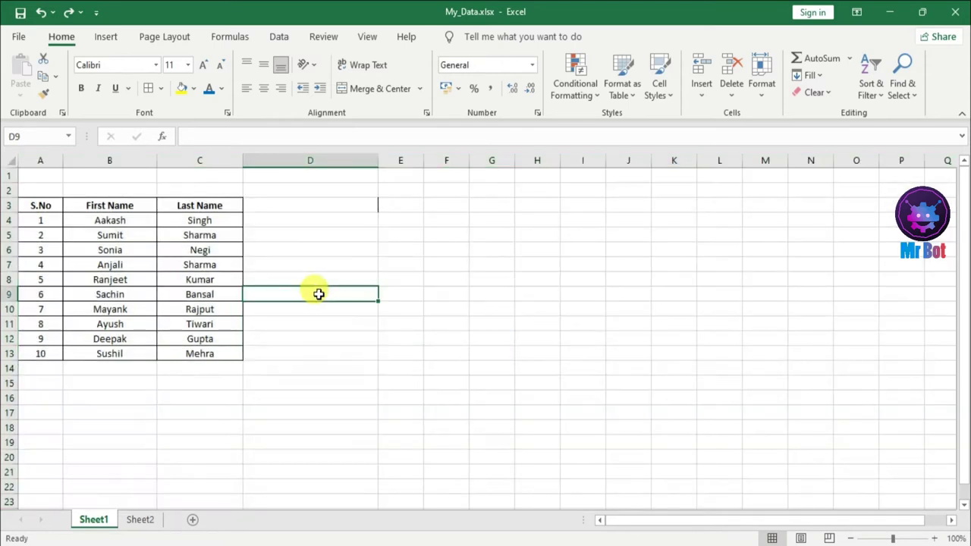
click(138, 279)
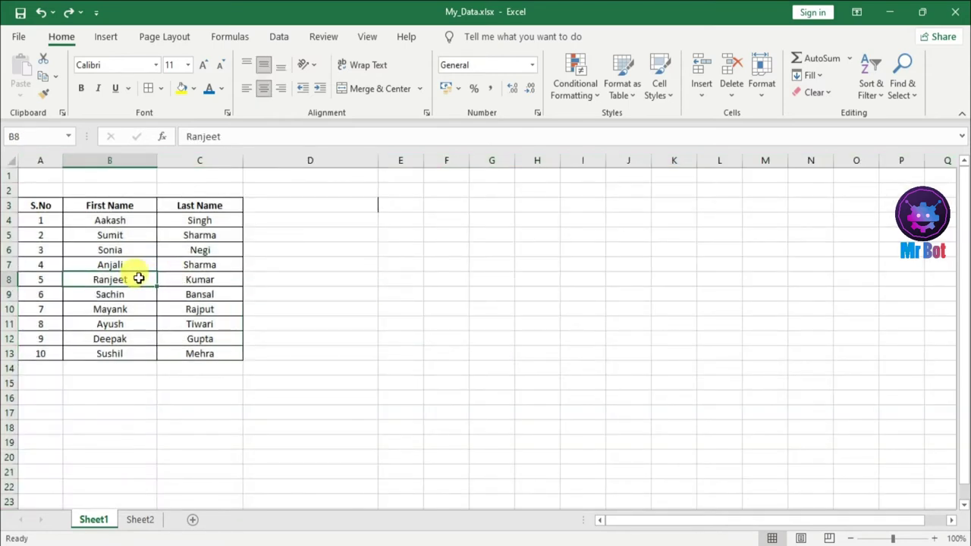
key(ctrl+a)
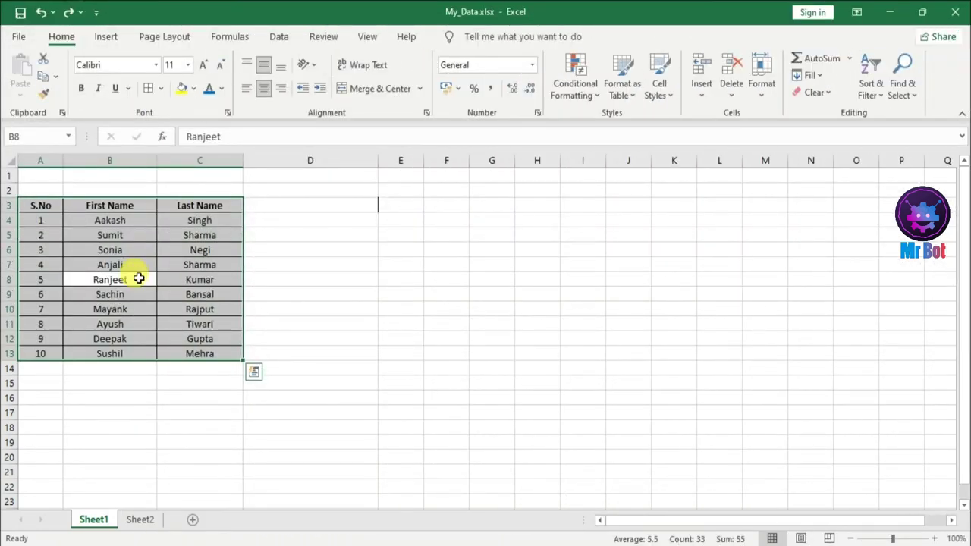
click(366, 279)
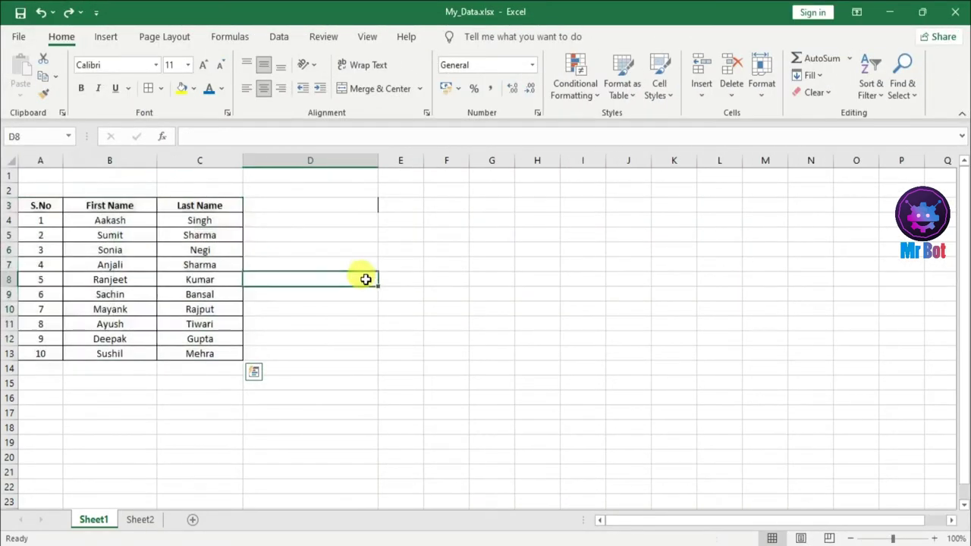
key(ctrl+a)
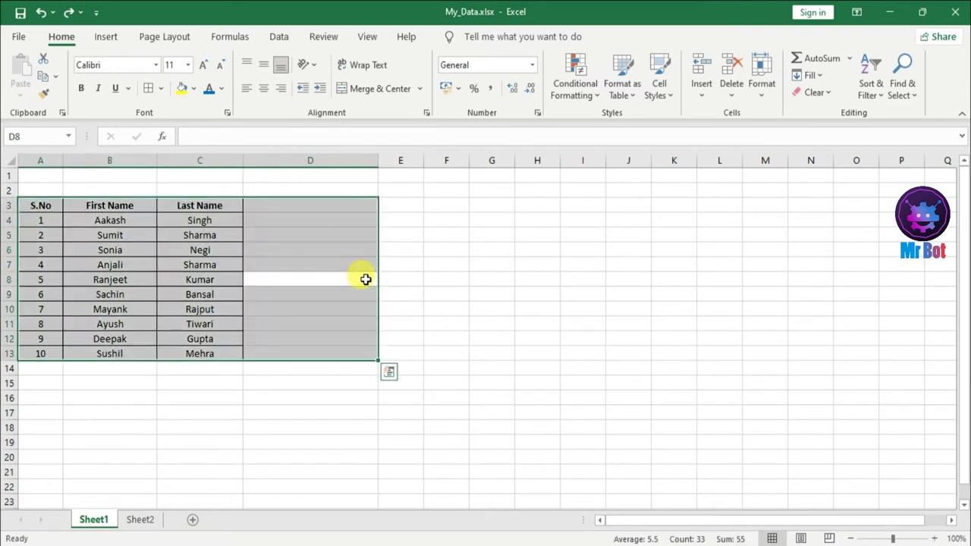
click(365, 279)
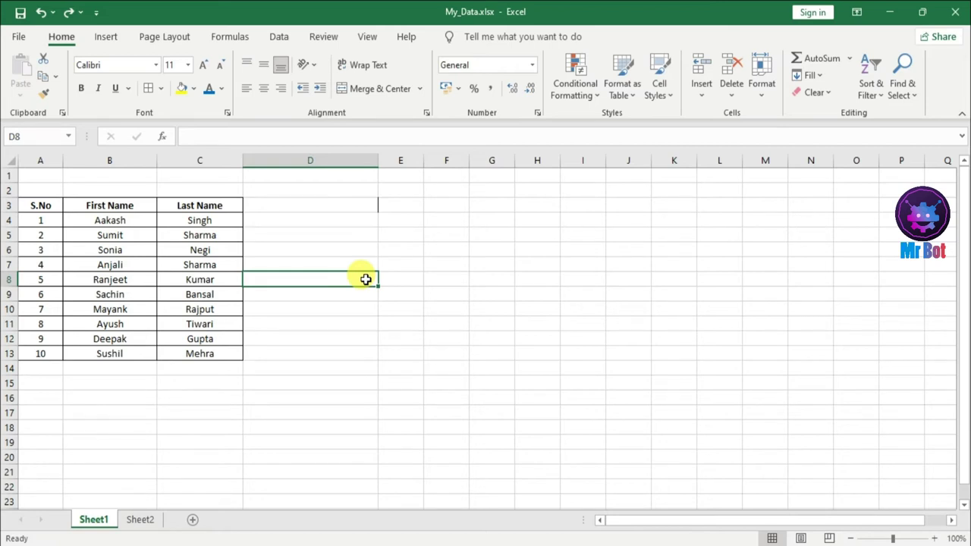
click(532, 337)
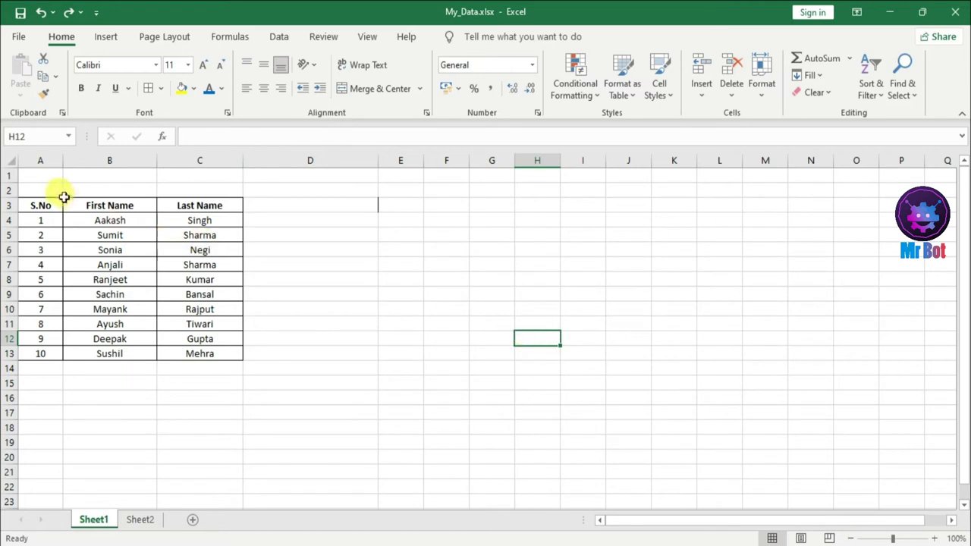
- Move through several cells out to L13, then jump back to A1 with Ctrl+Home
click(113, 249)
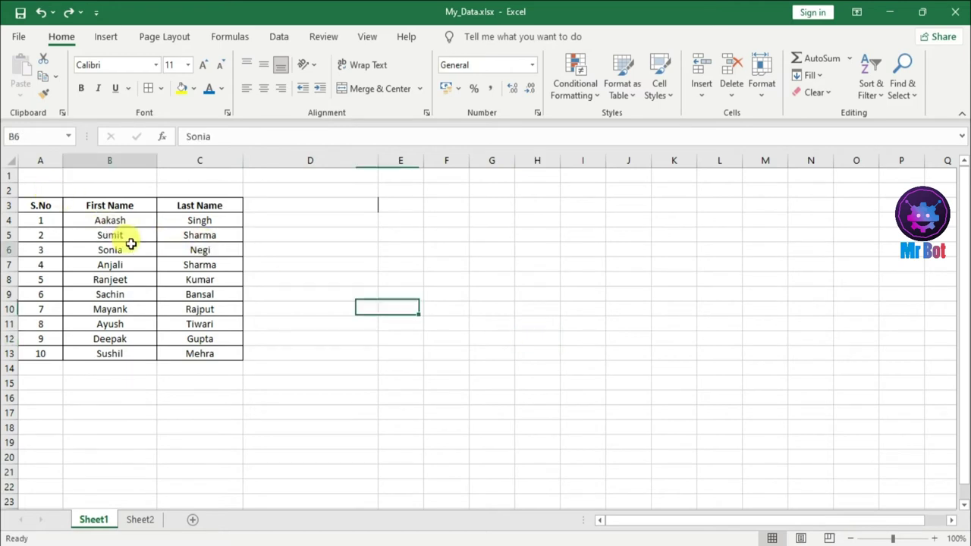
click(44, 180)
click(528, 383)
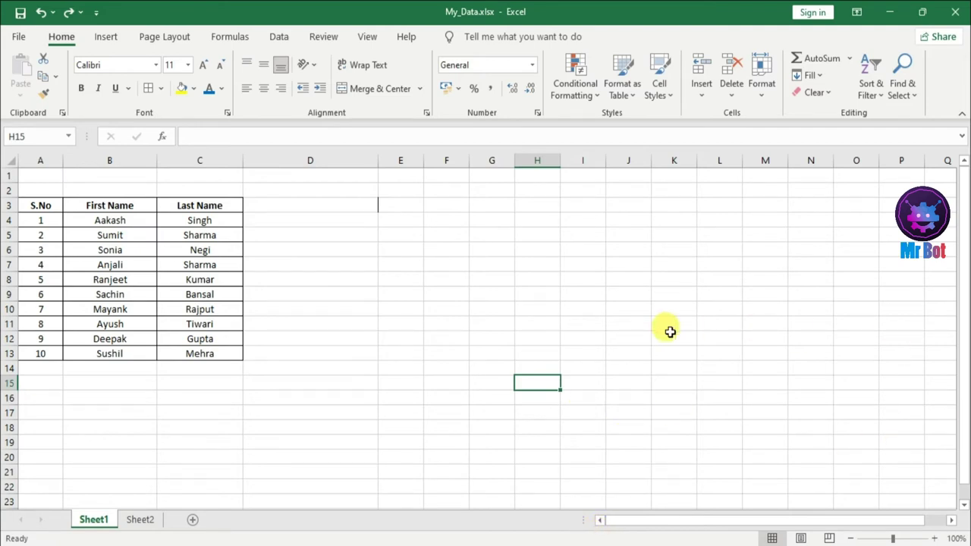
click(726, 354)
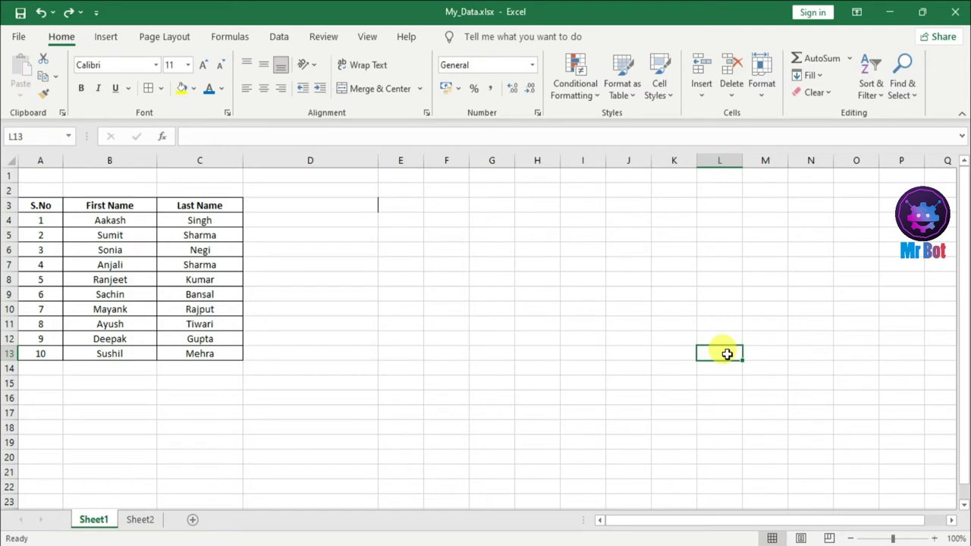
key(ctrl+Home)
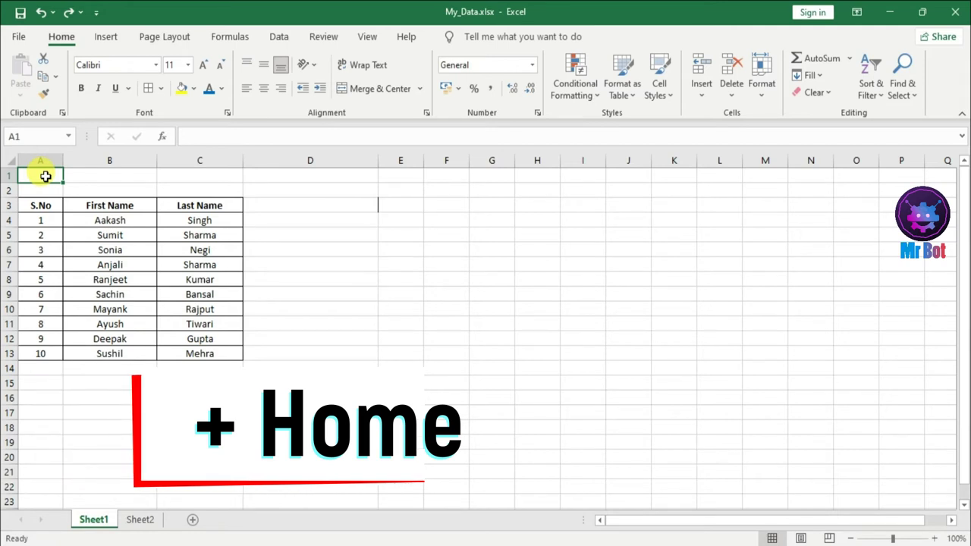
click(357, 300)
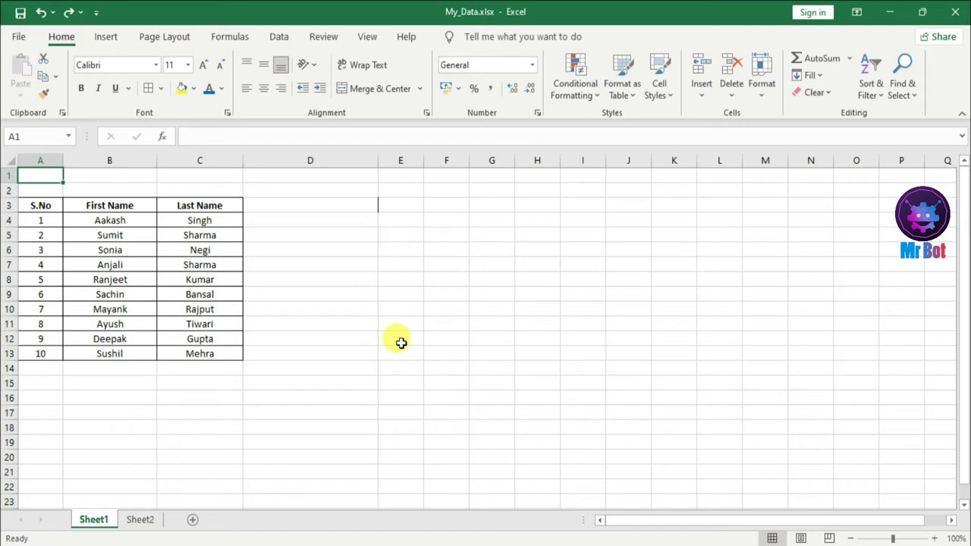
click(453, 336)
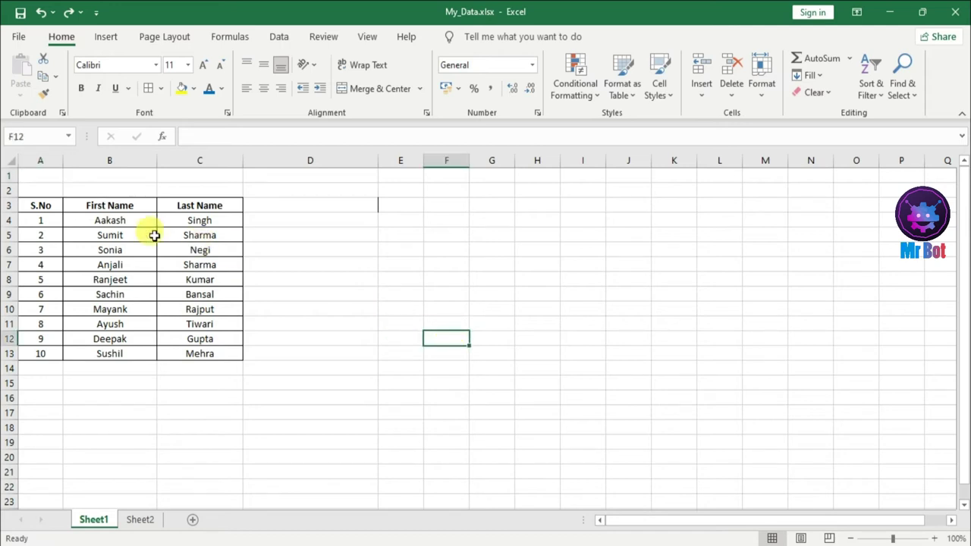
click(98, 207)
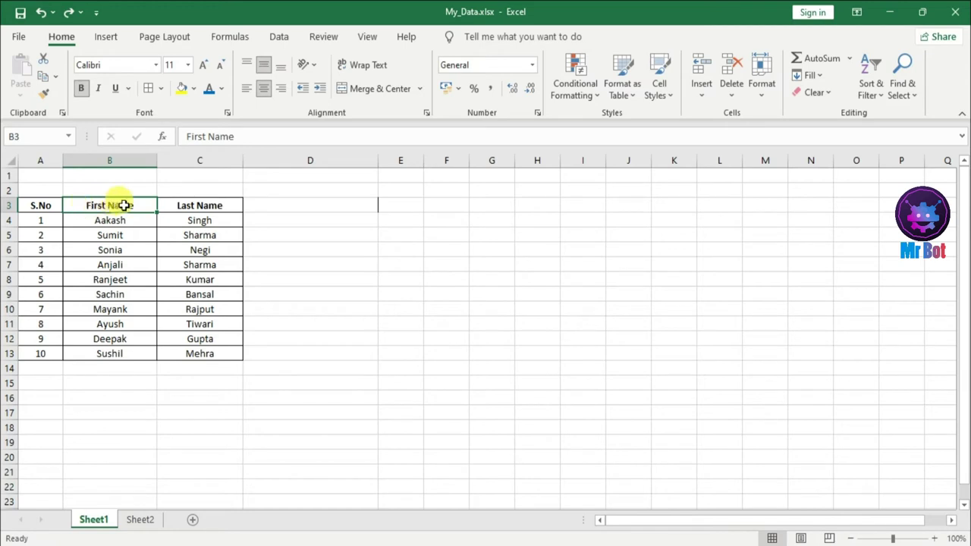
drag(123, 265, 199, 261)
click(199, 261)
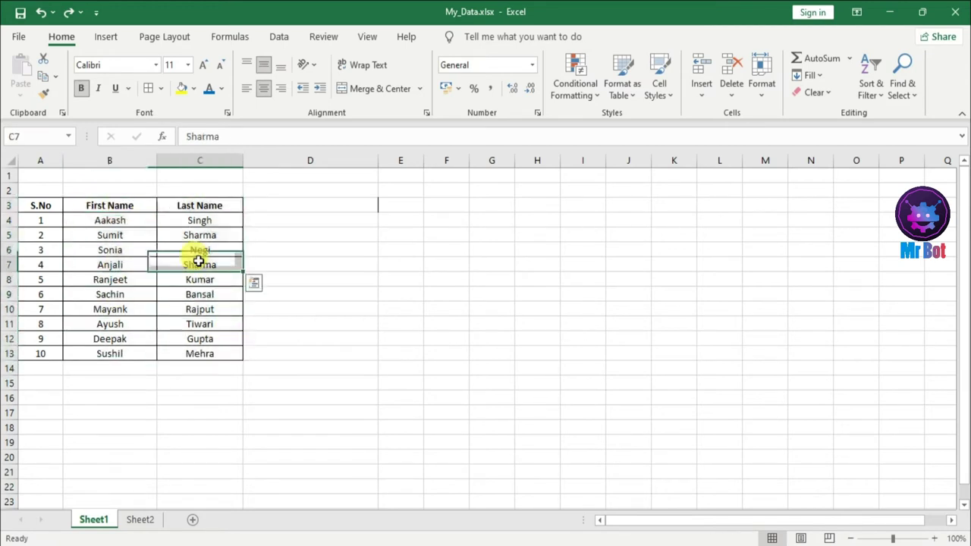
click(343, 320)
click(227, 263)
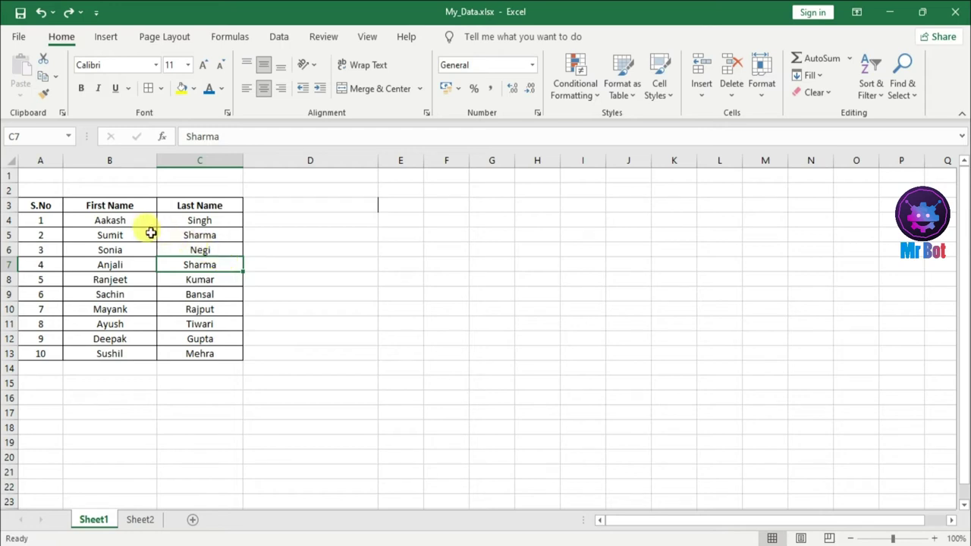
click(116, 222)
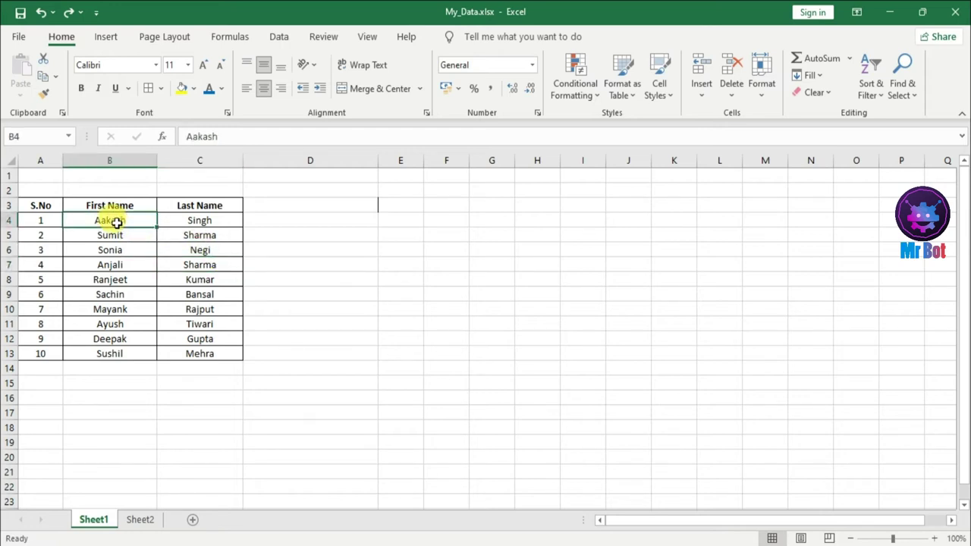
key(F8)
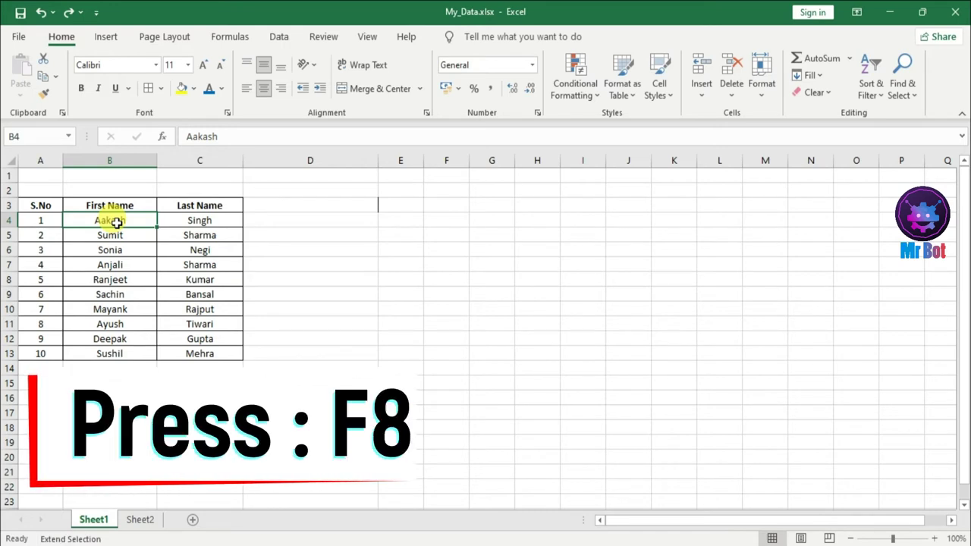
key(Down)
key(Down)
key(Down)
key(Down)
key(Down)
key(Right)
key(Down)
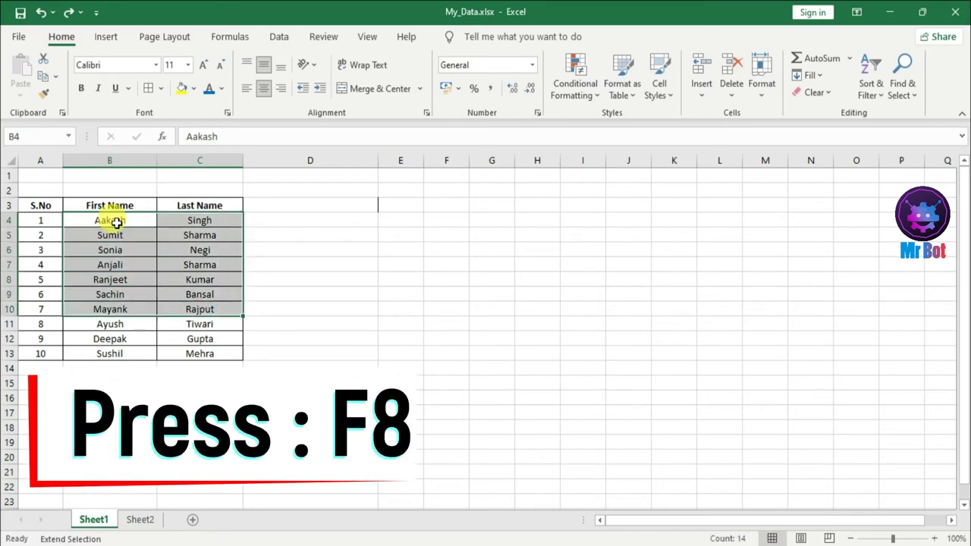
key(Down)
key(Down)
key(Down)
key(Down)
key(Right)
key(Right)
key(Right)
key(Right)
key(Right)
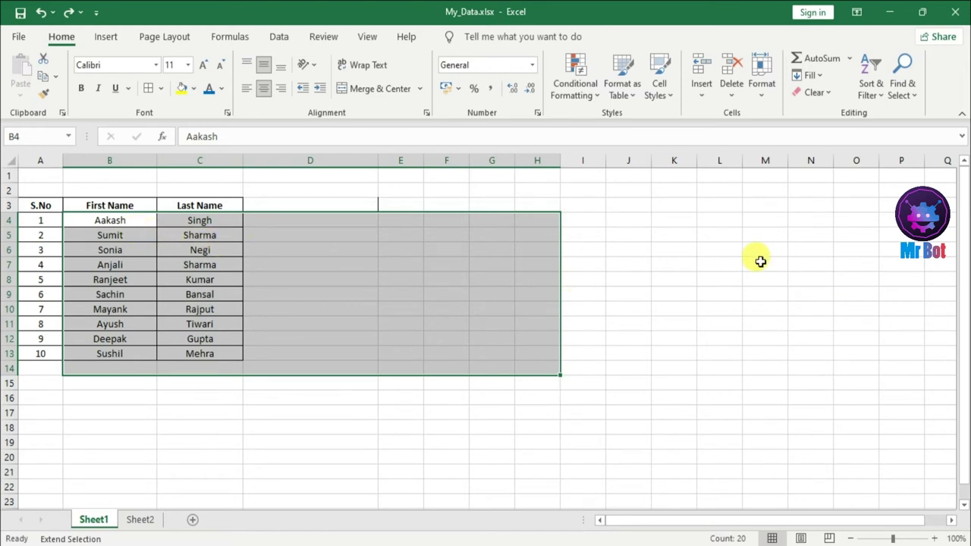
click(847, 258)
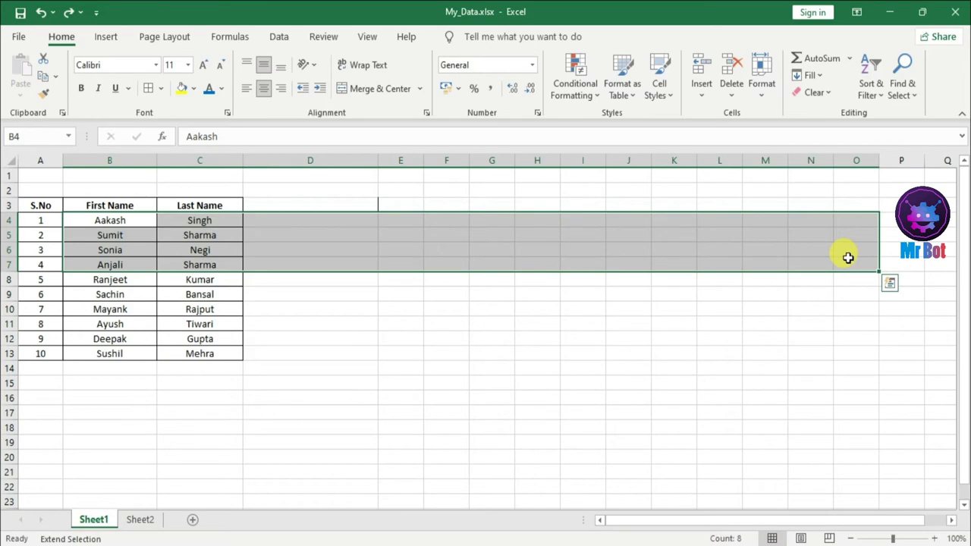
click(845, 397)
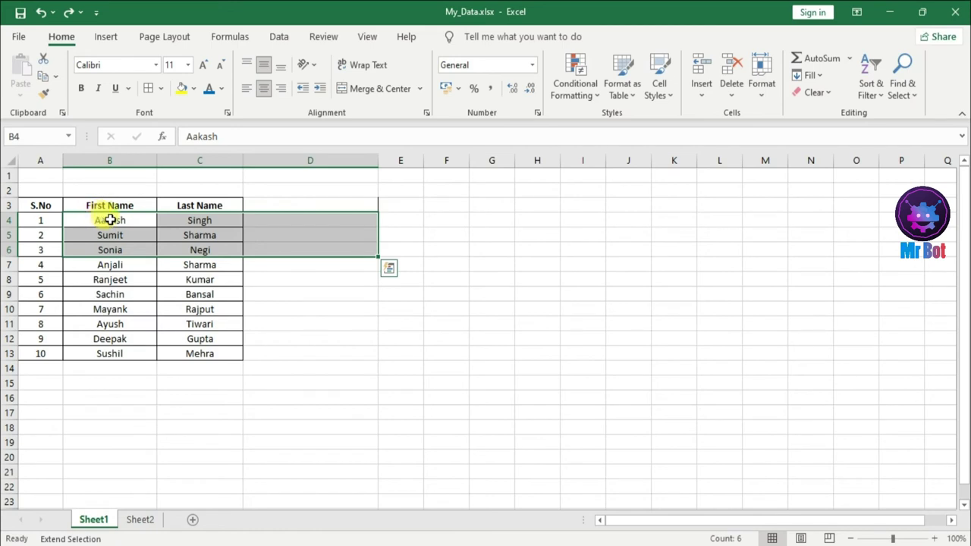
click(219, 354)
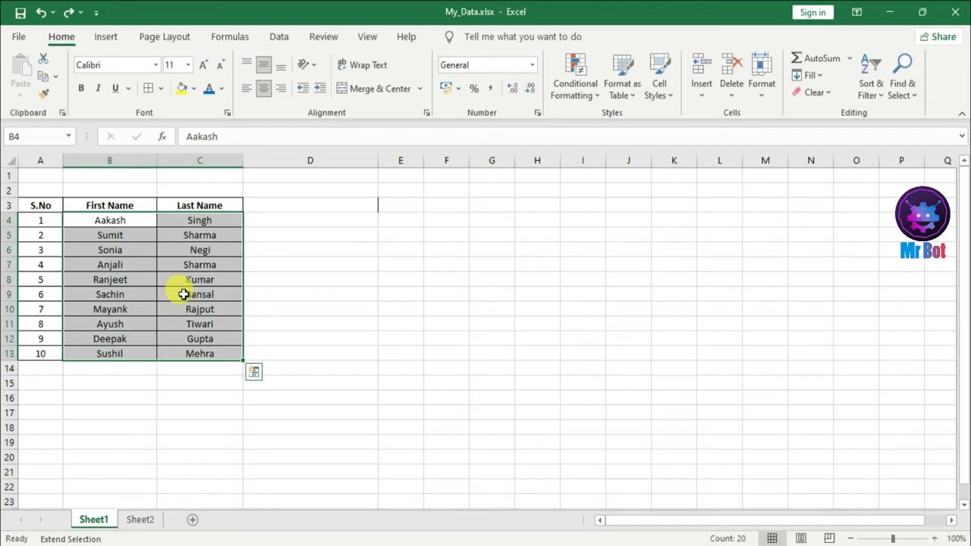
key(F8)
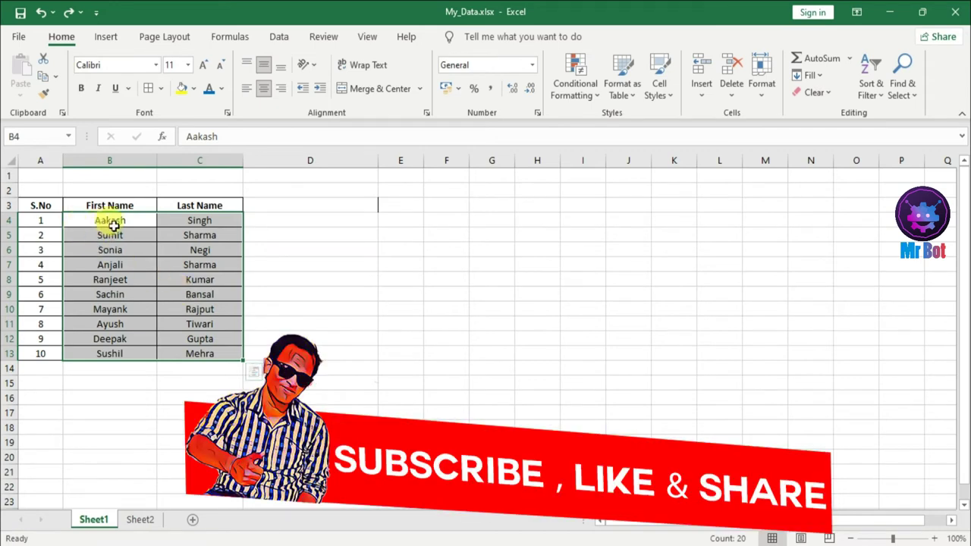
click(551, 266)
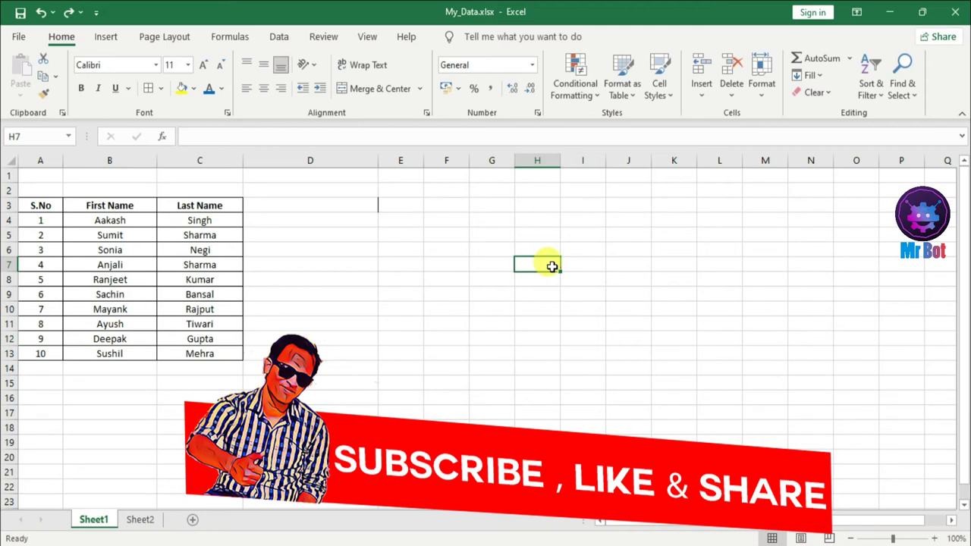
- Bold the last name in C4 with Ctrl+B, then select the last name in C9
click(347, 268)
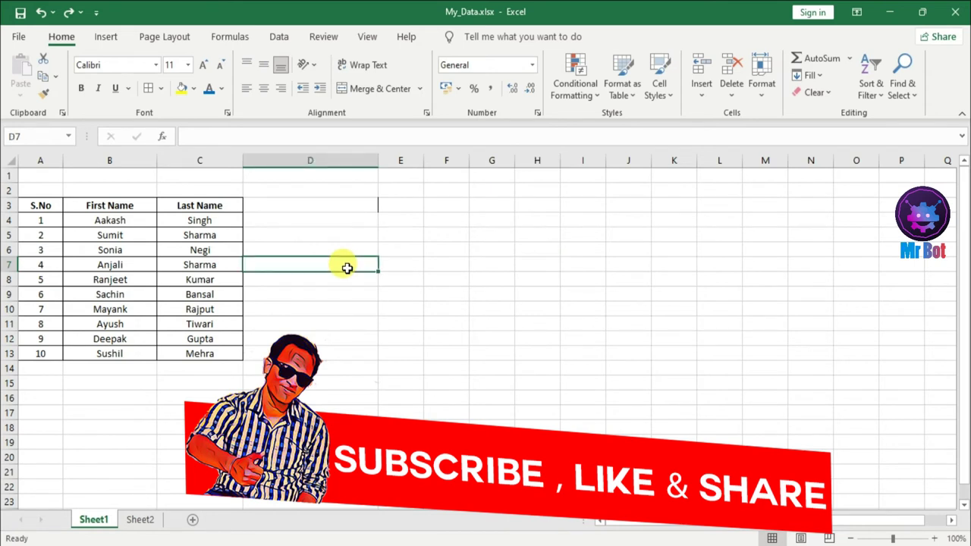
click(210, 220)
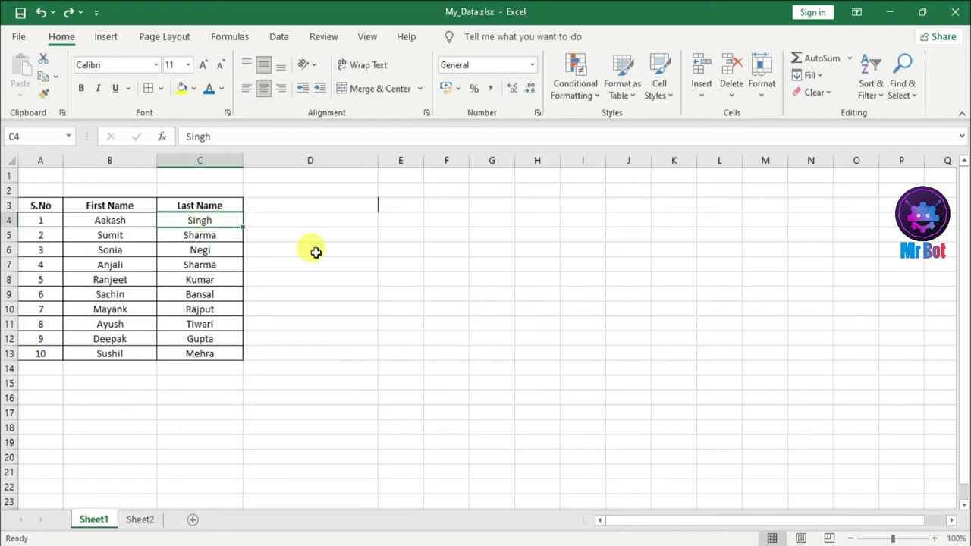
key(ctrl+b)
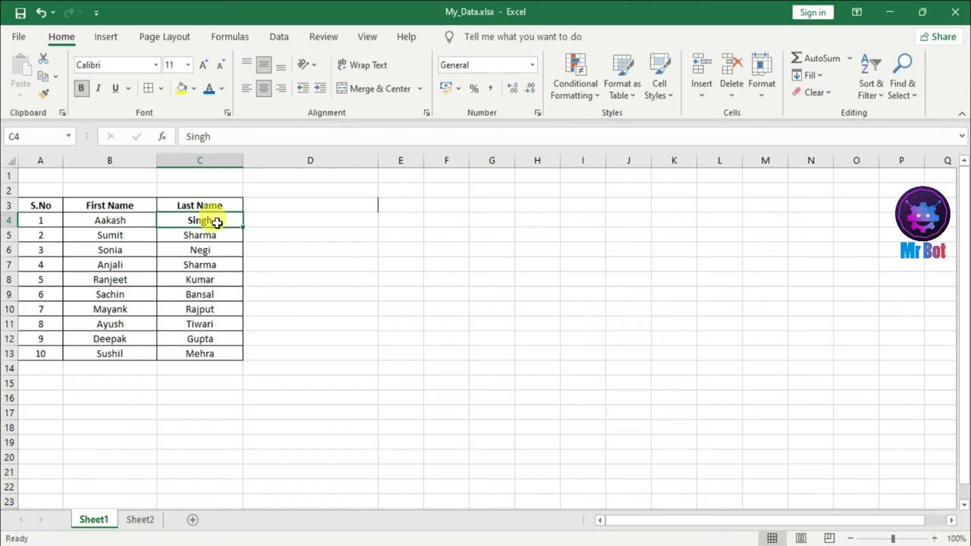
click(219, 295)
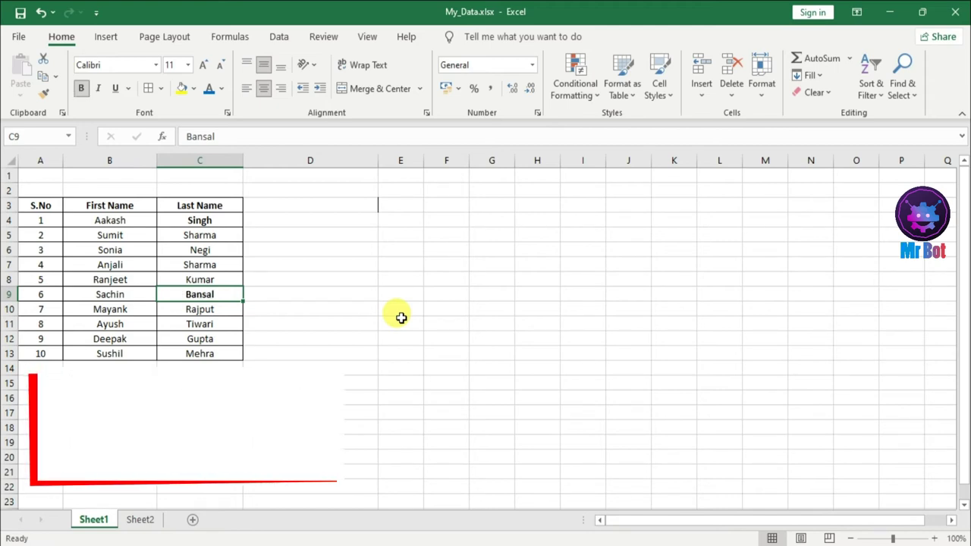
- Bold the last name in C9, then colour the last names in C6 and C11 blue
key(ctrl+b)
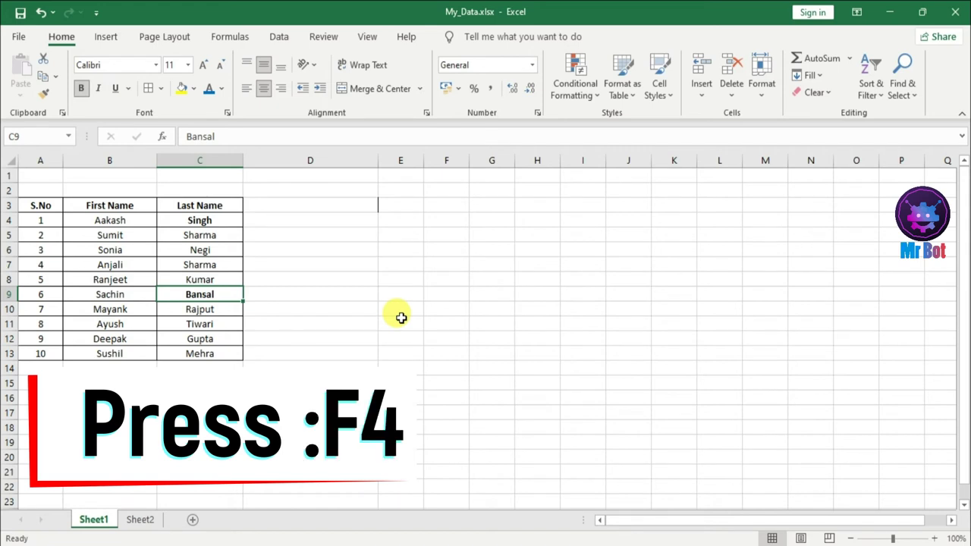
click(199, 250)
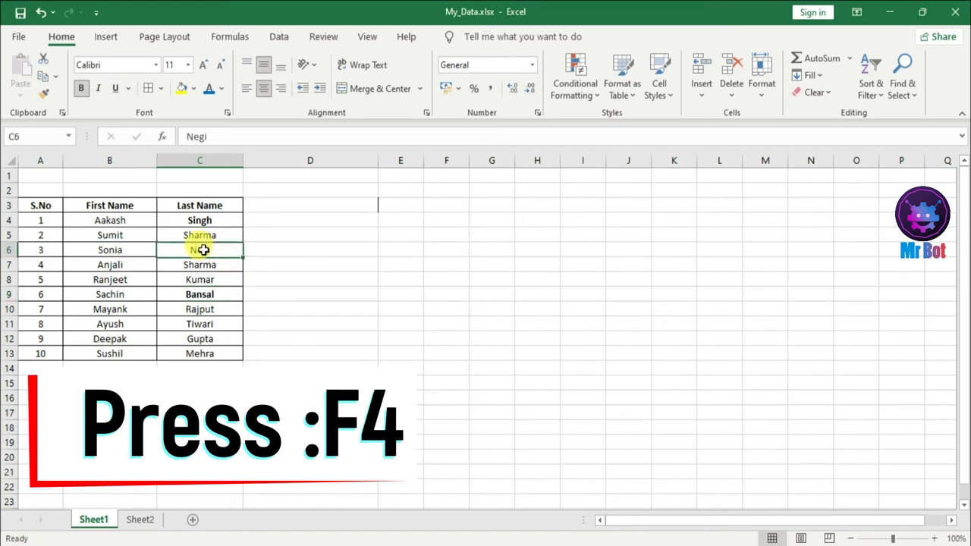
click(209, 89)
click(213, 326)
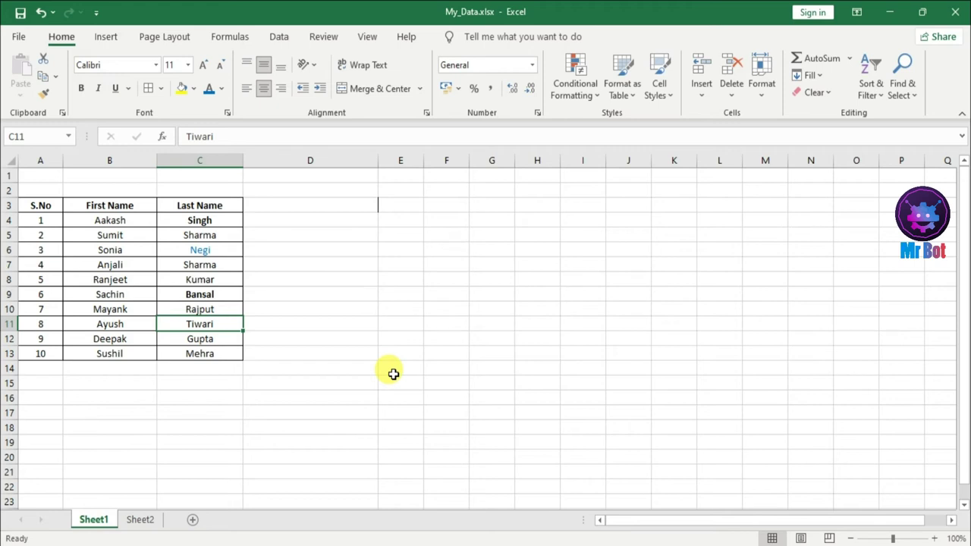
key(F4)
click(261, 324)
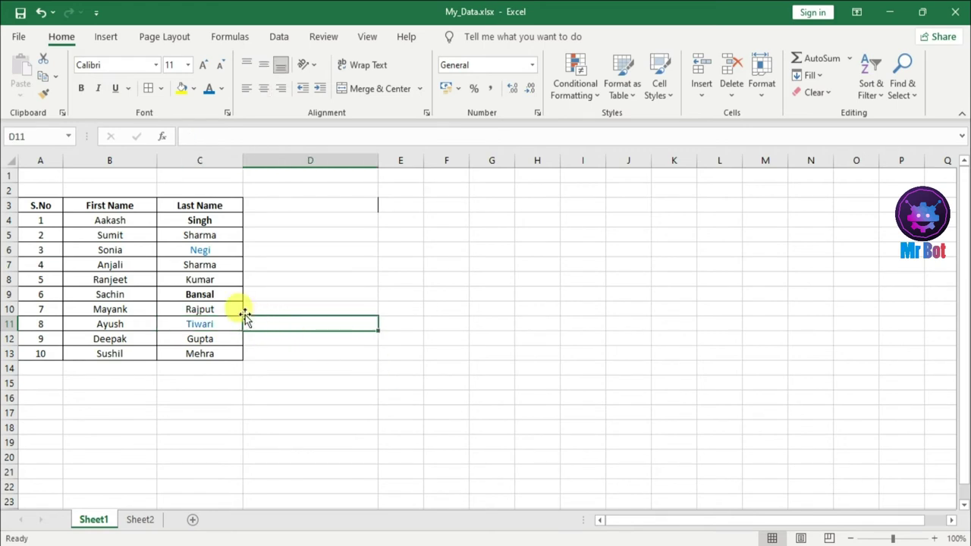
click(276, 275)
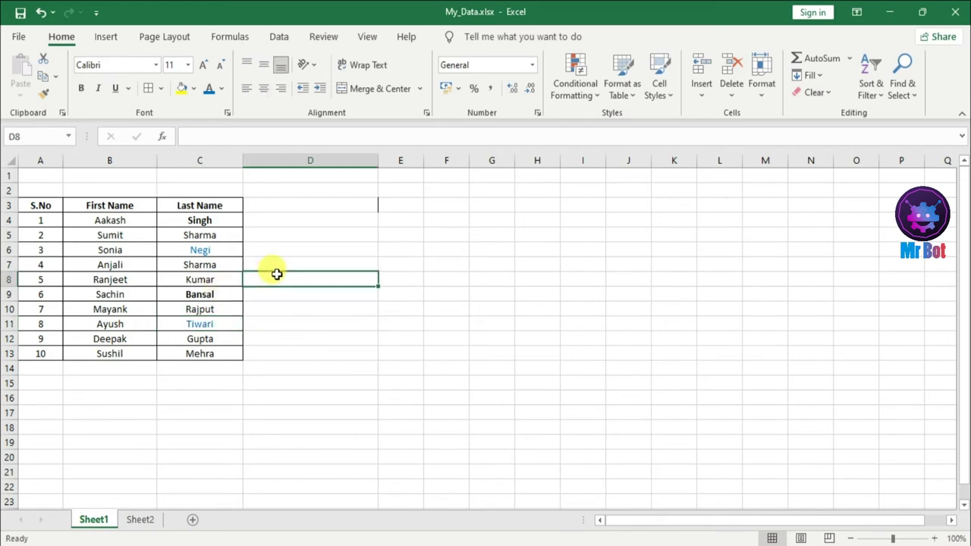
click(572, 334)
- Enter the misspelled word 'Aple' in cell D8, reselect it, and start a spell check with F7
click(406, 281)
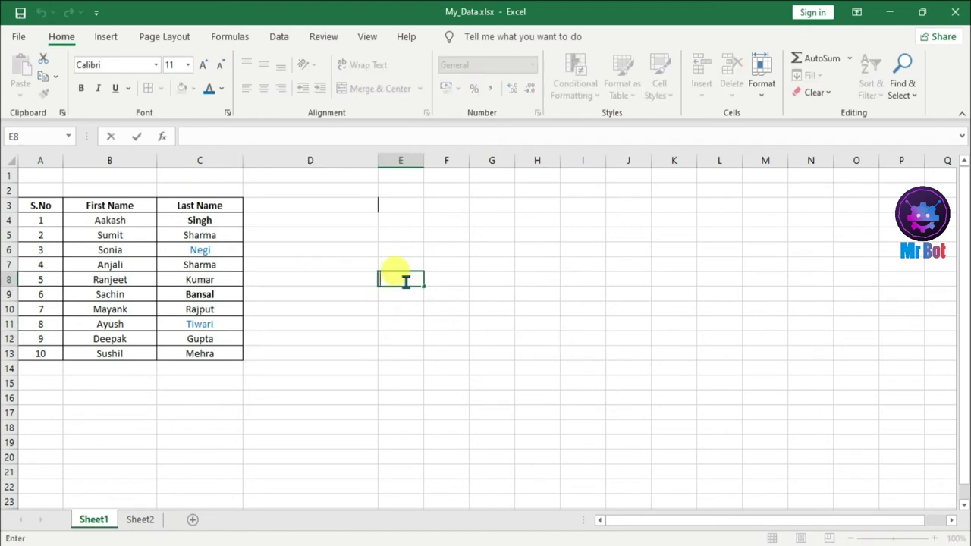
click(345, 281)
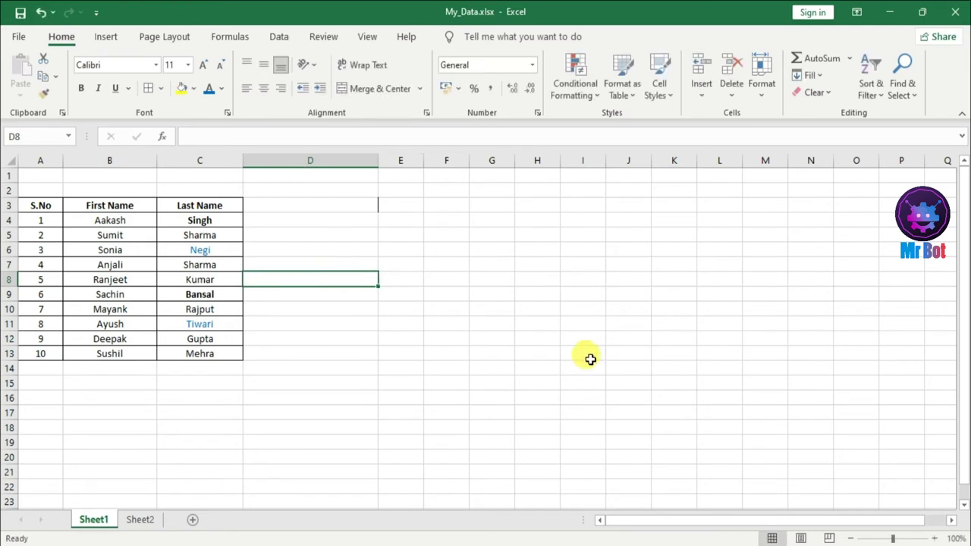
text(Aple)
key(Return)
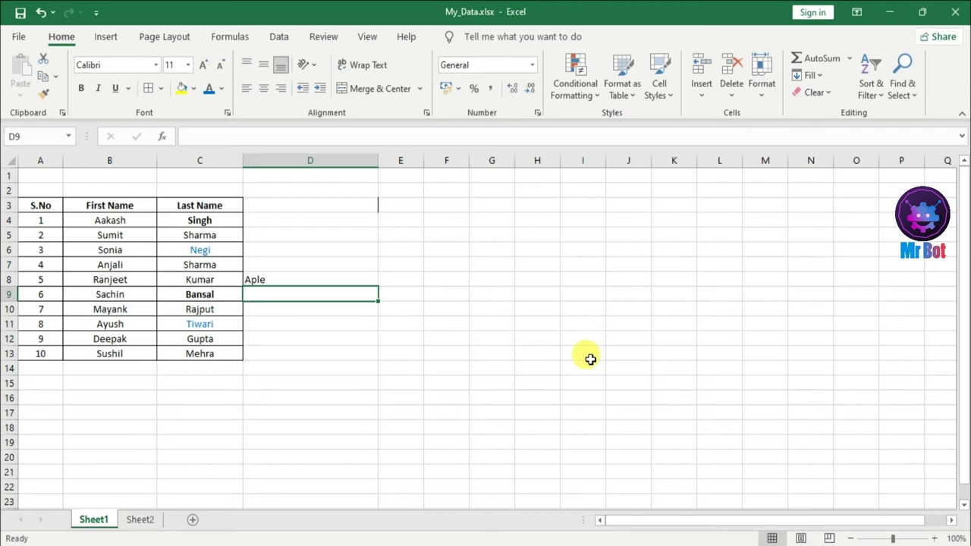
click(341, 278)
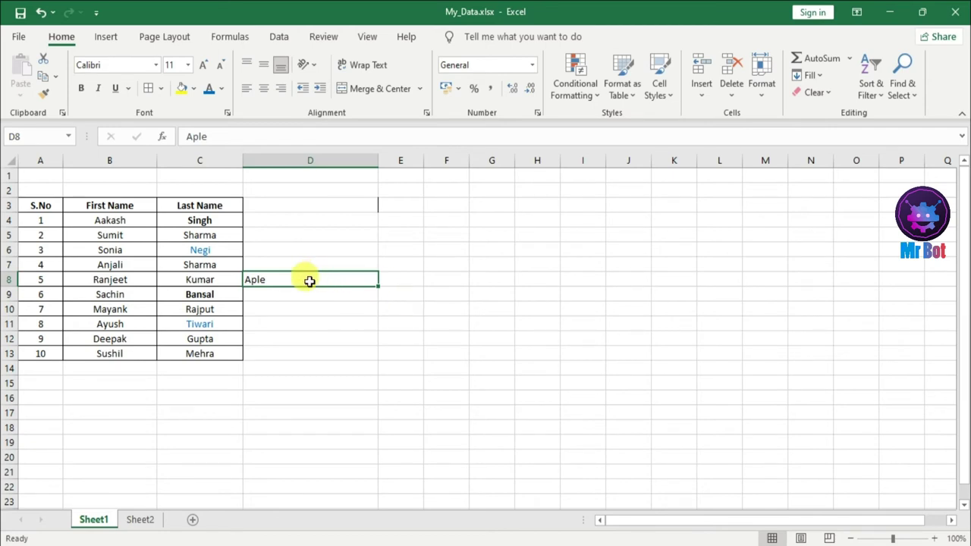
key(F7)
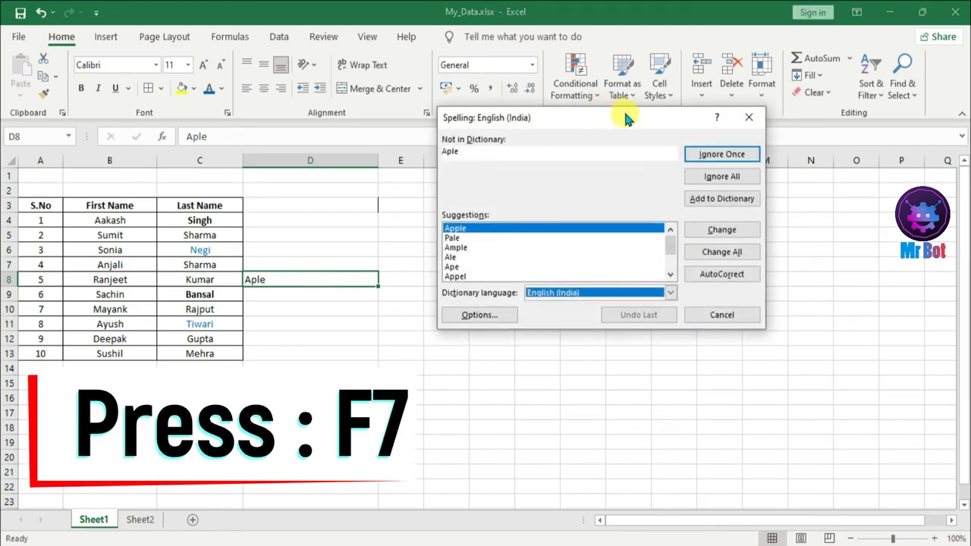
- Correct 'Aple' in D8 to the suggested 'Apple', then close the finished spell check
drag(624, 112, 580, 146)
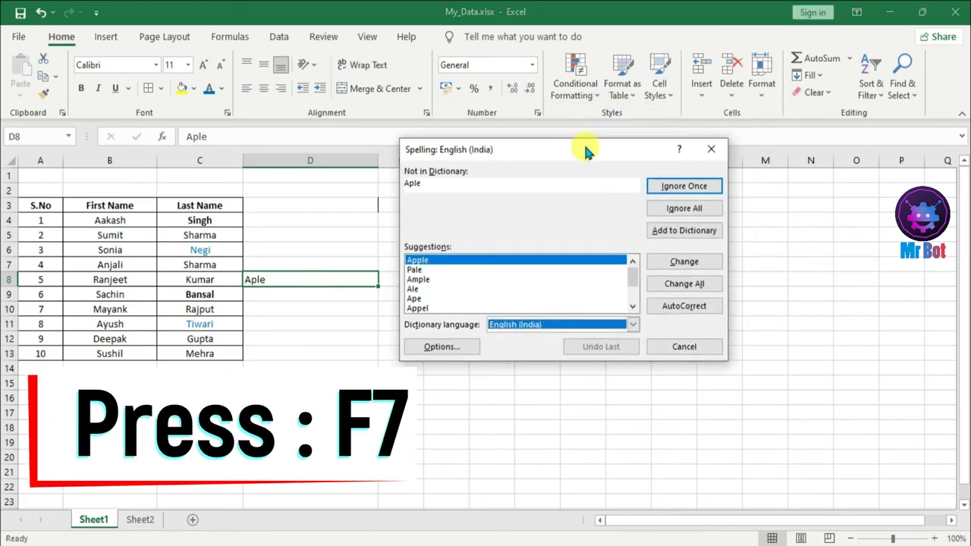
click(626, 311)
click(626, 311)
click(626, 311)
click(626, 311)
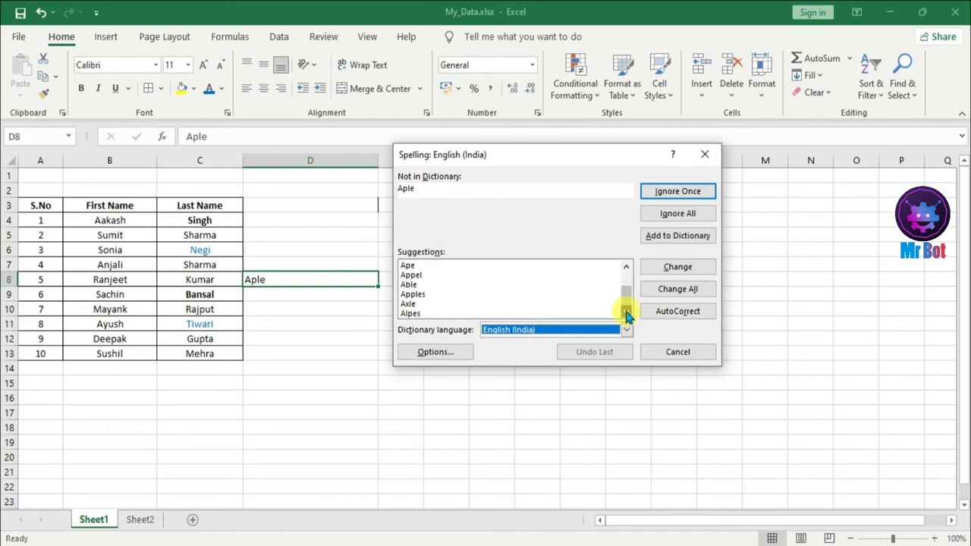
scroll(629, 300, up, 2)
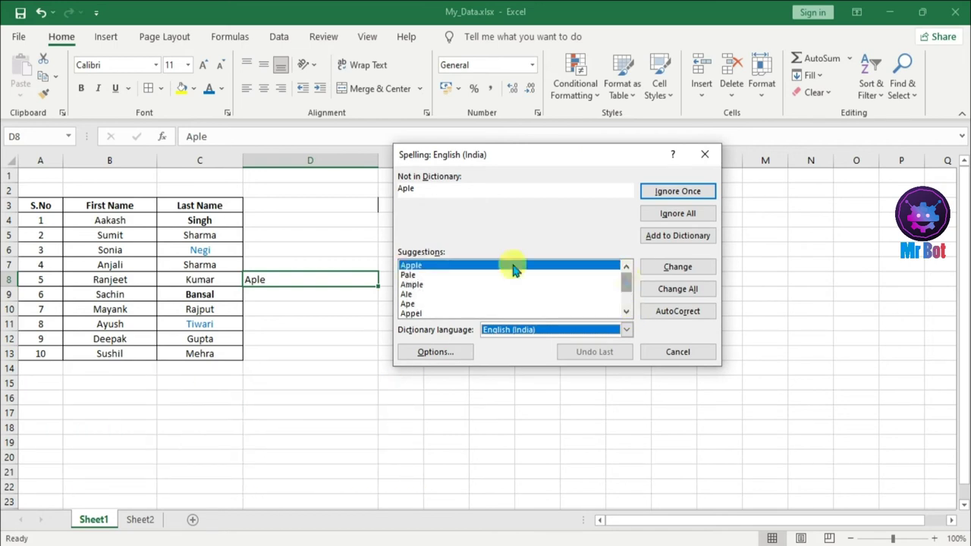
click(411, 267)
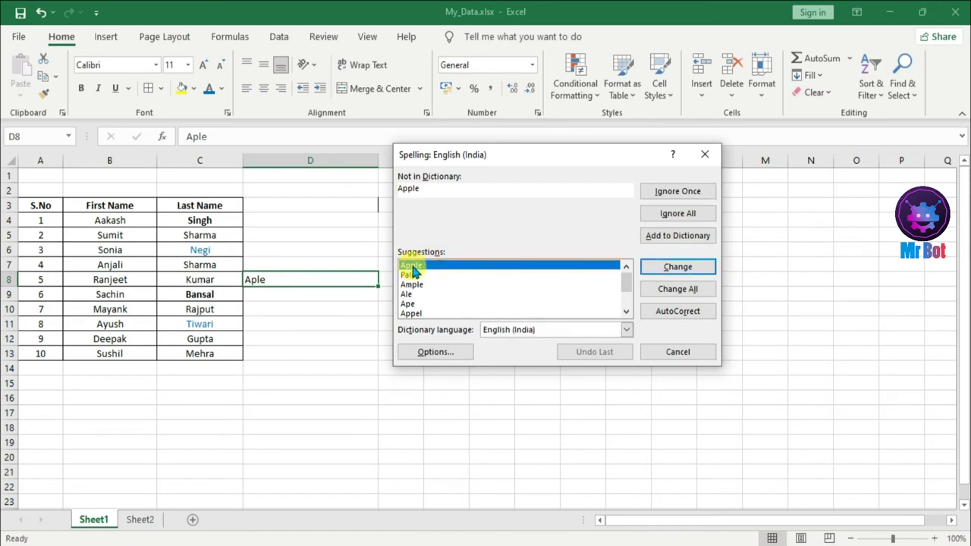
click(677, 269)
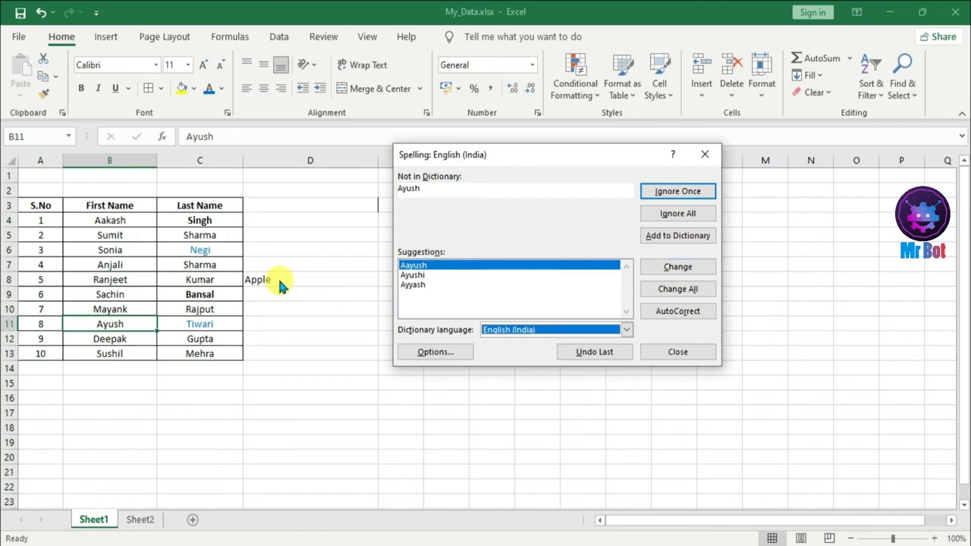
click(677, 352)
click(489, 321)
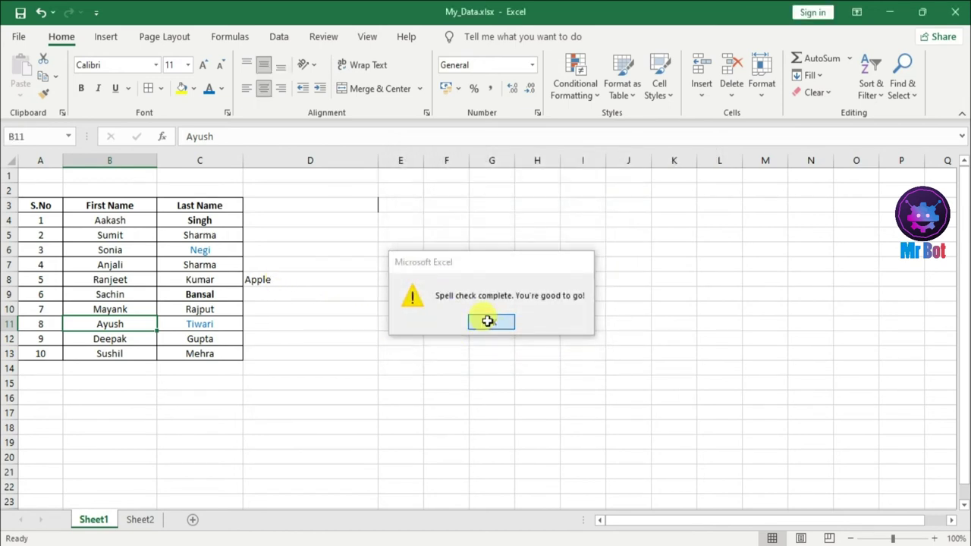
click(304, 282)
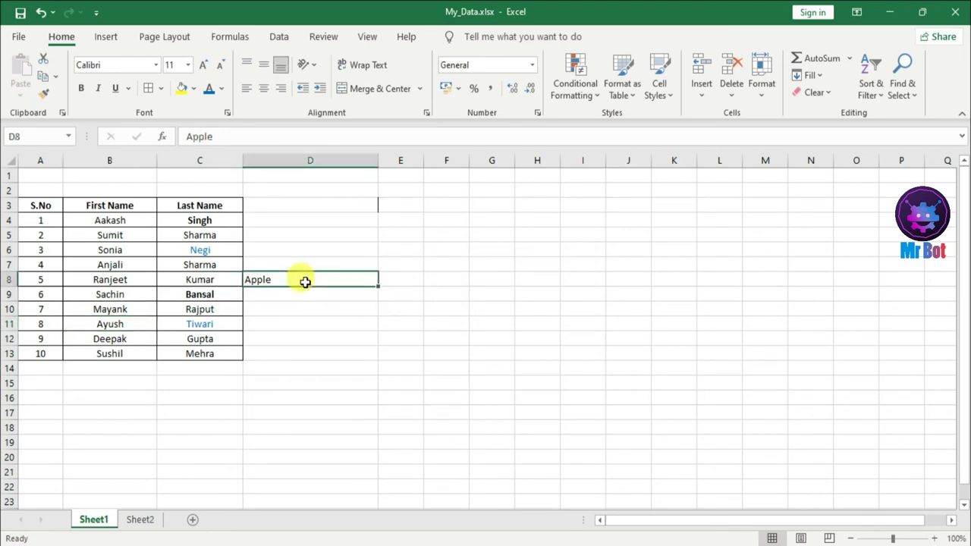
- Clear 'Apple' from cell D8 and select cell D11
key(BackSpace)
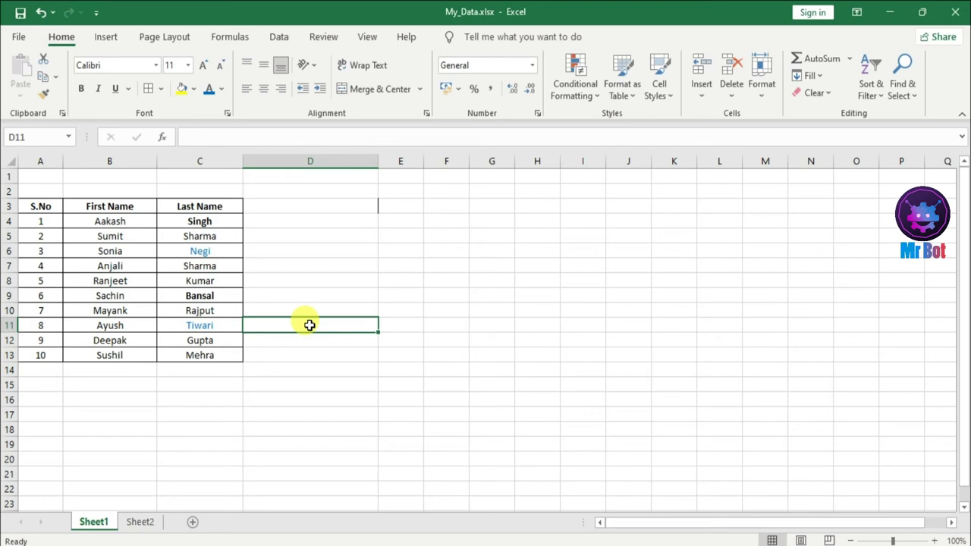
click(331, 307)
click(346, 325)
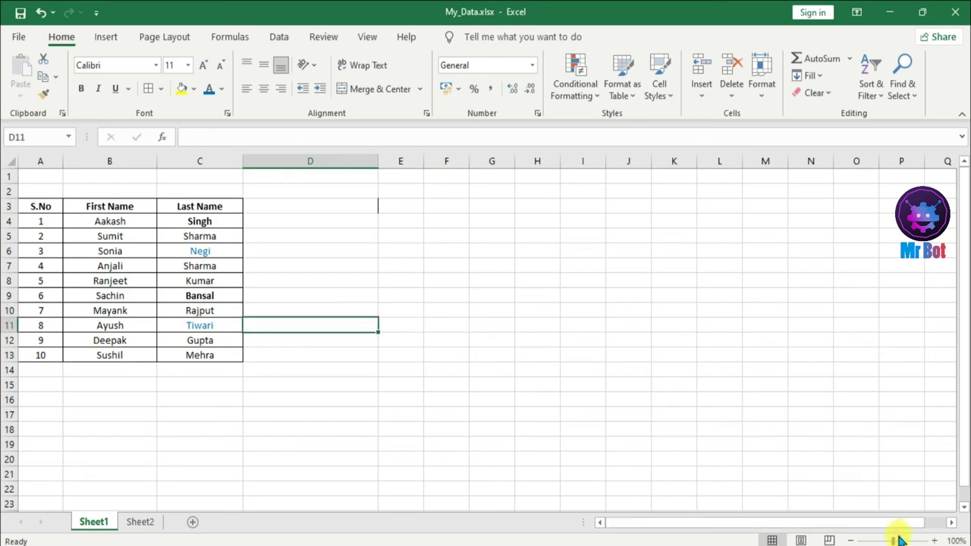
- Reduce the sheet zoom to 91% with the status-bar slider, then open the Zoom dialog
drag(908, 540, 888, 539)
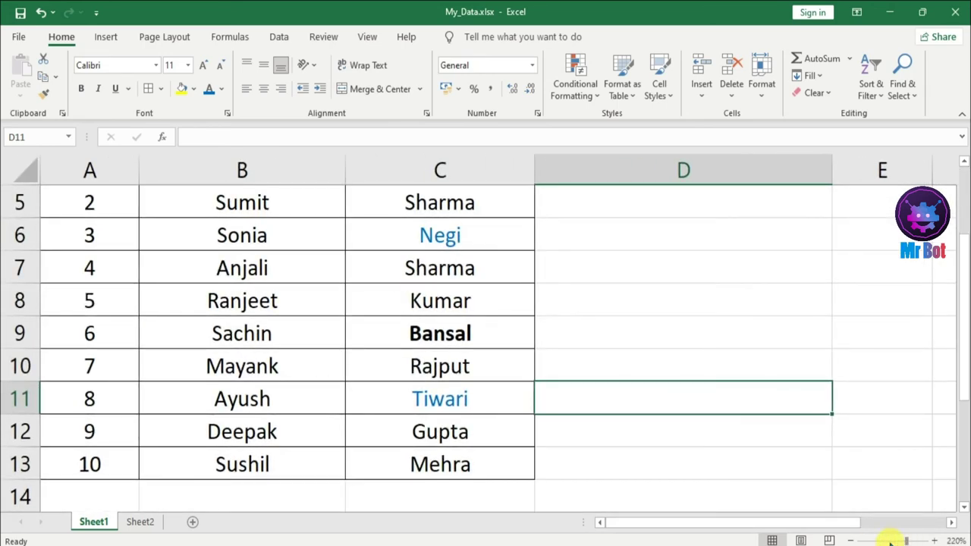
click(324, 370)
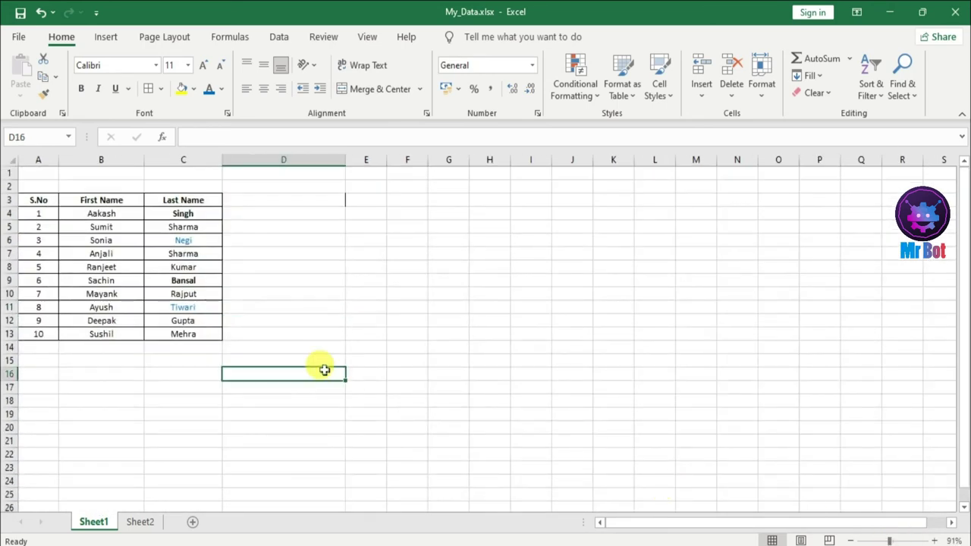
click(337, 310)
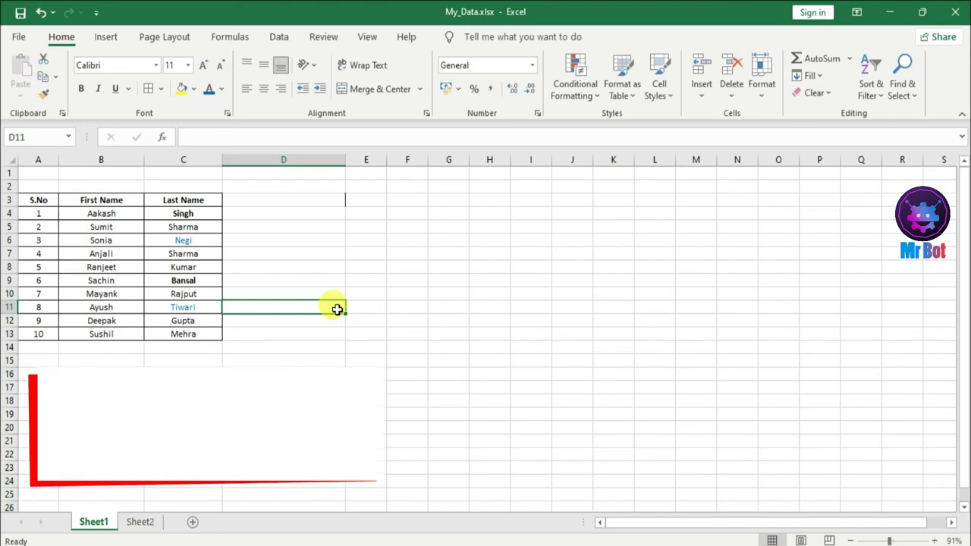
key(alt)
key(v)
key(z)
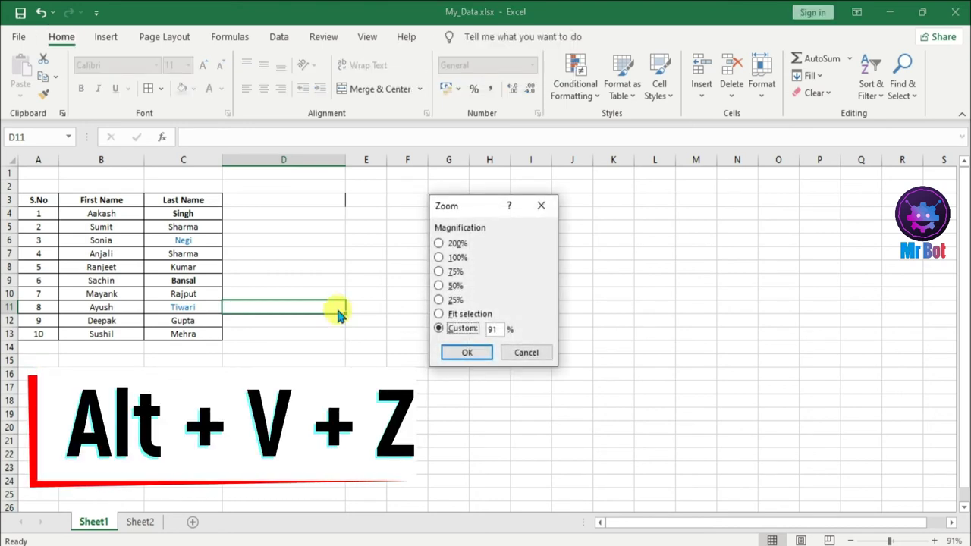
- Zoom the sheet to 200%, then back to 100%, through the Zoom dialog
key(Up)
key(Up)
key(Up)
key(Up)
key(Up)
key(Up)
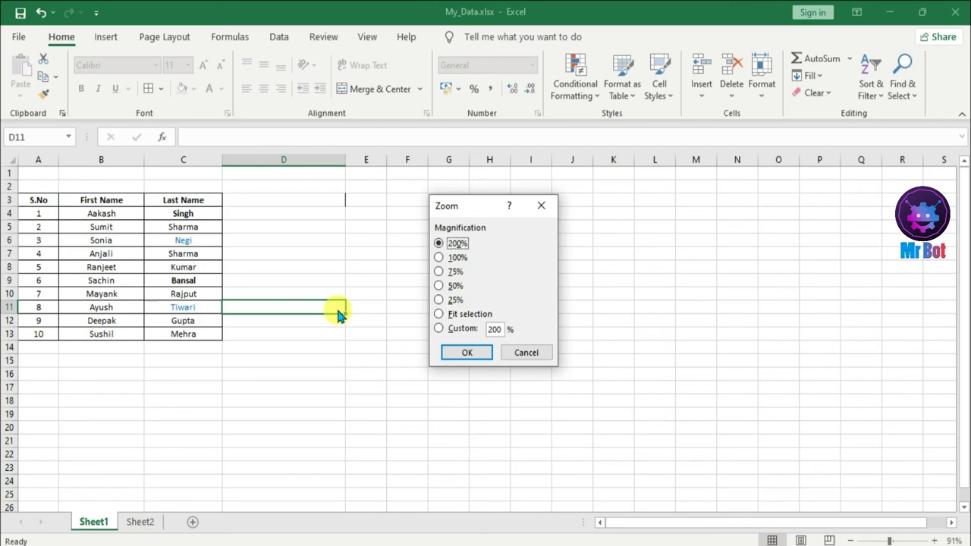
key(Return)
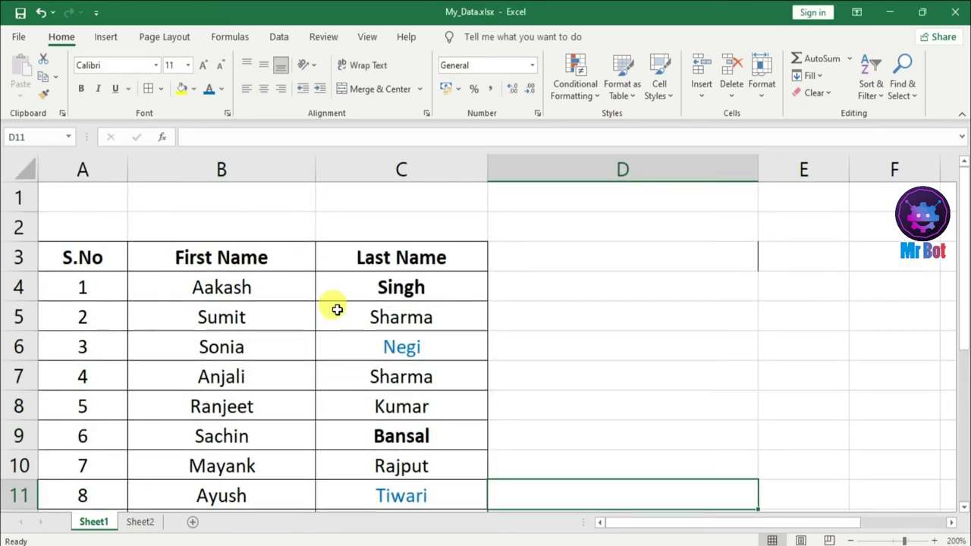
key(alt)
key(v)
key(z)
key(Down)
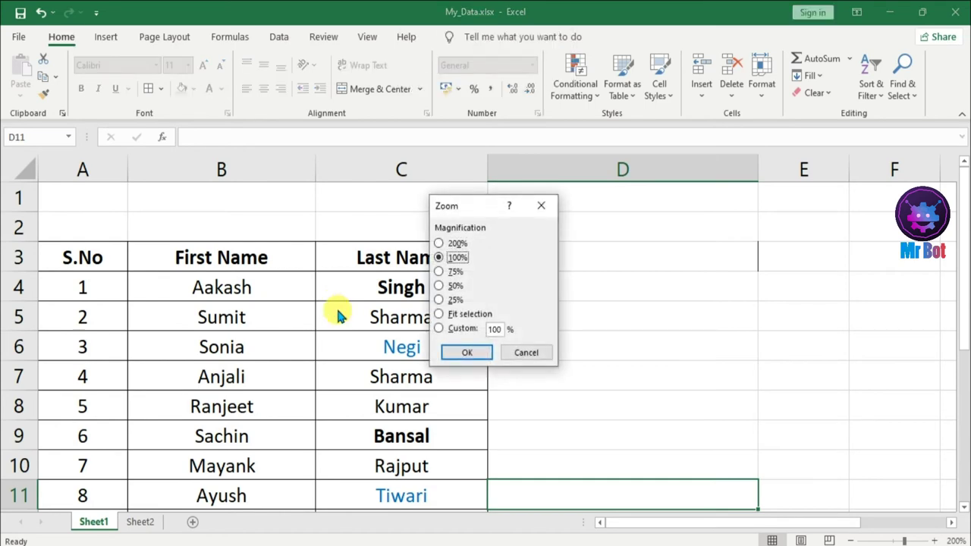
key(Return)
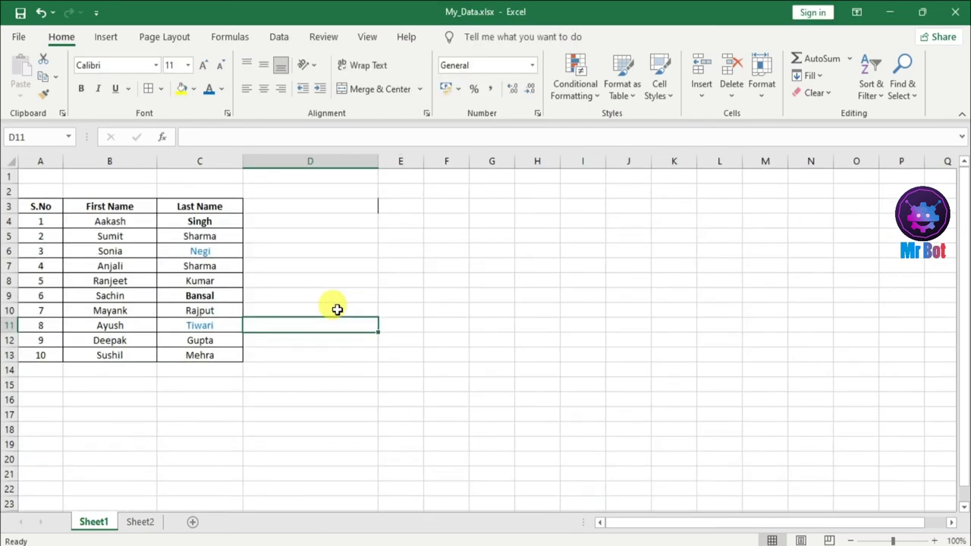
- Apply a 400% zoom, return to 100%, and bring the name table columns into view
key(alt)
key(v)
key(z)
key(Down)
key(Down)
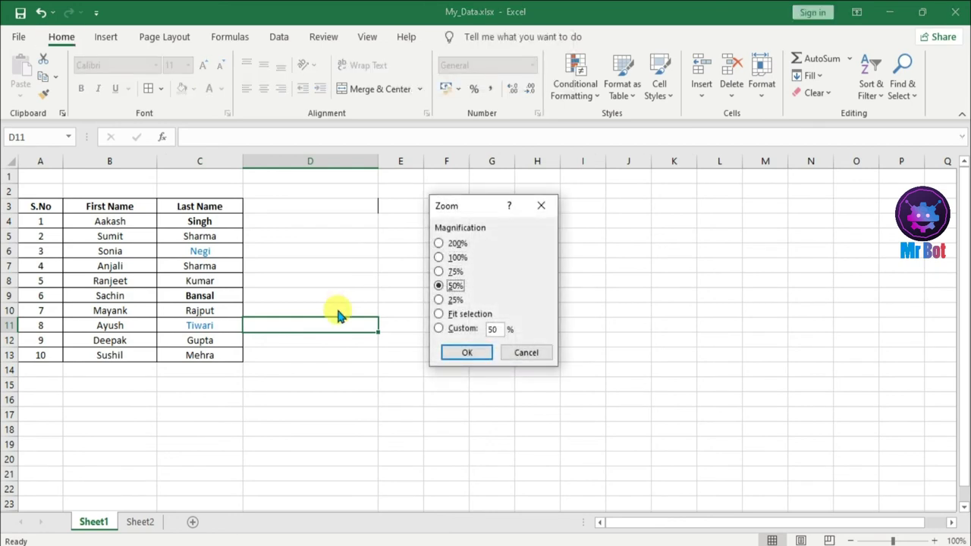
key(Down)
key(Down)
key(Down)
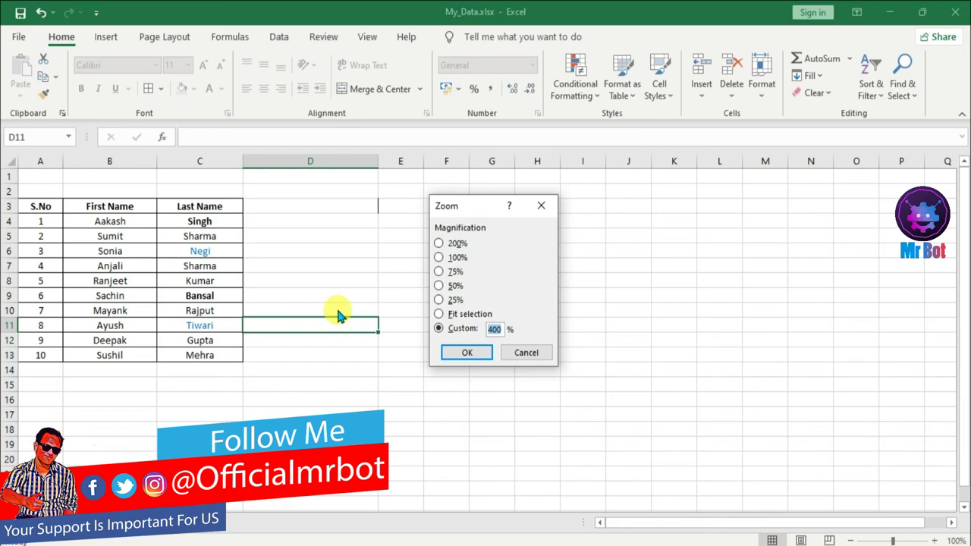
key(Return)
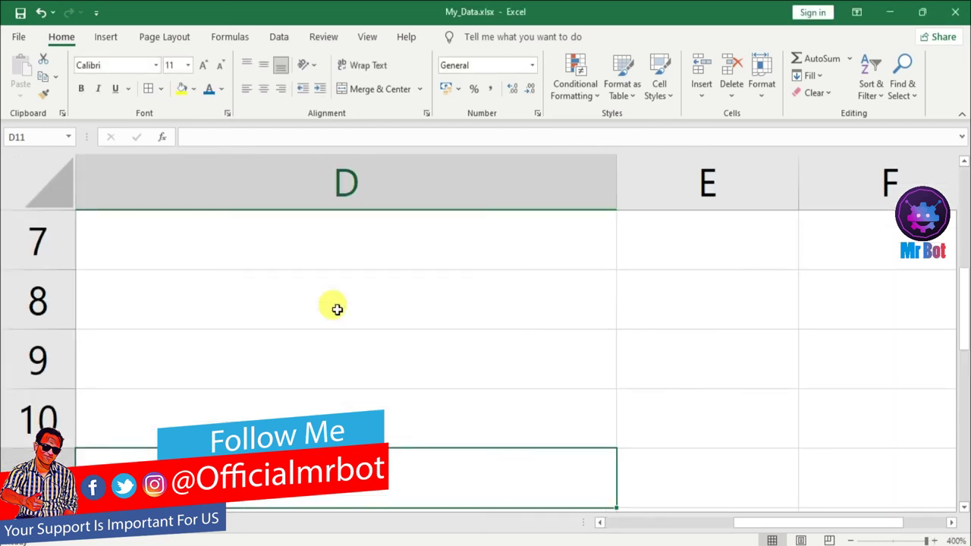
key(alt+w)
key(q)
key(Up)
key(Up)
key(Up)
key(Up)
key(Up)
key(Return)
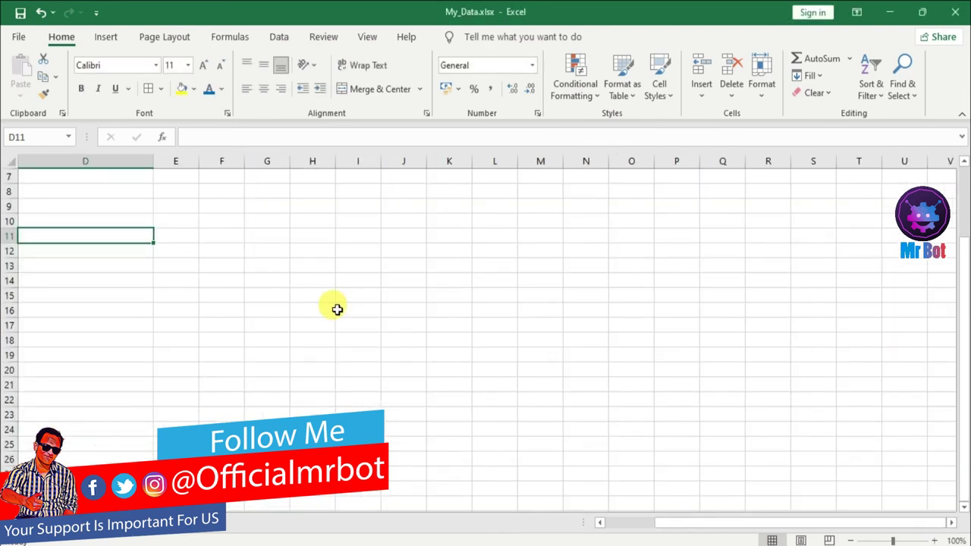
click(623, 528)
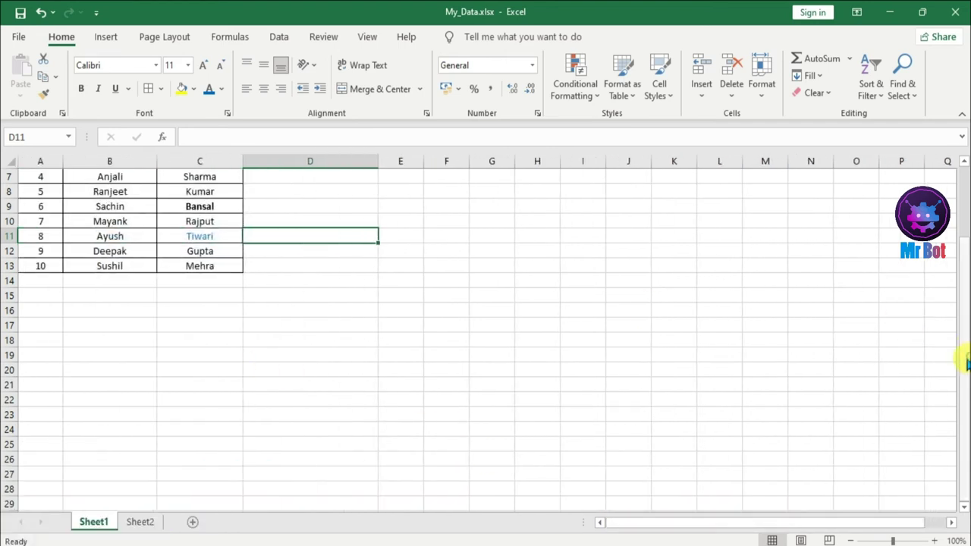
- Scroll up to show the full name table and select cells D12 and D4
scroll(964, 362, up, 2)
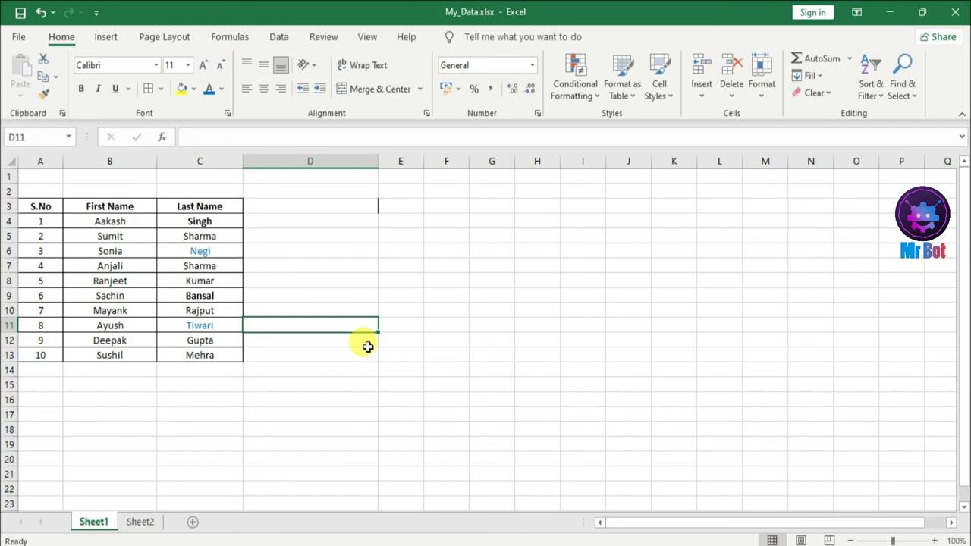
click(320, 344)
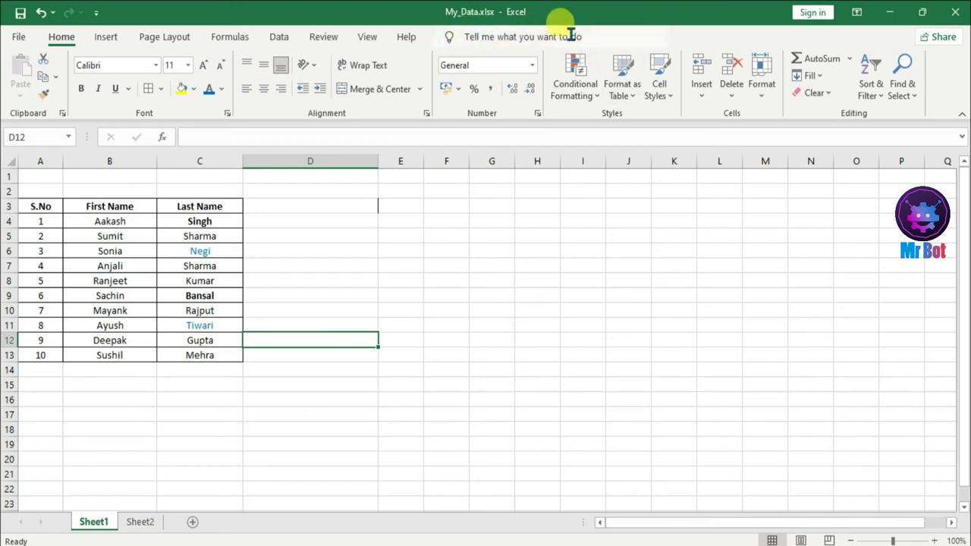
click(346, 218)
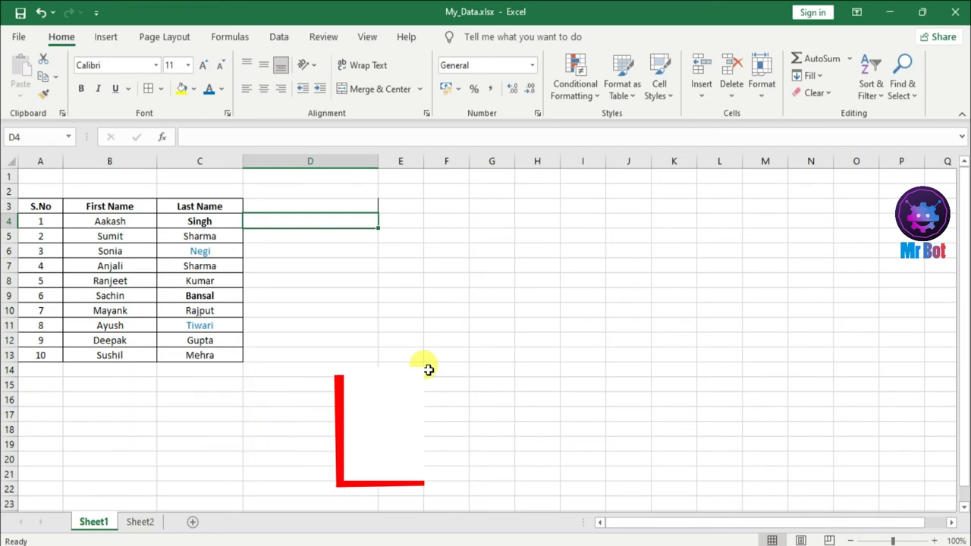
- Hide and restore the ribbon with Ctrl+F1, collapse it to tab names, and briefly show Home
key(ctrl+F1)
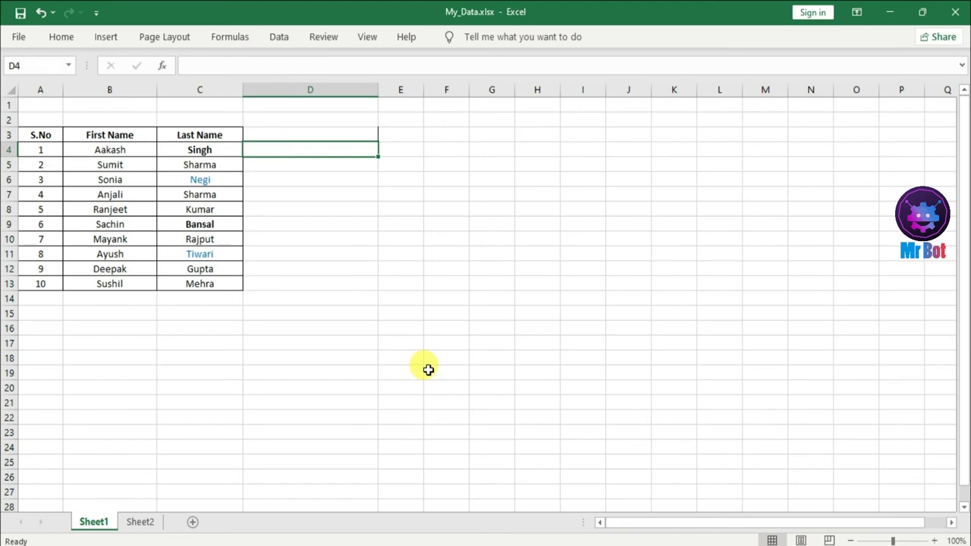
key(ctrl+F1)
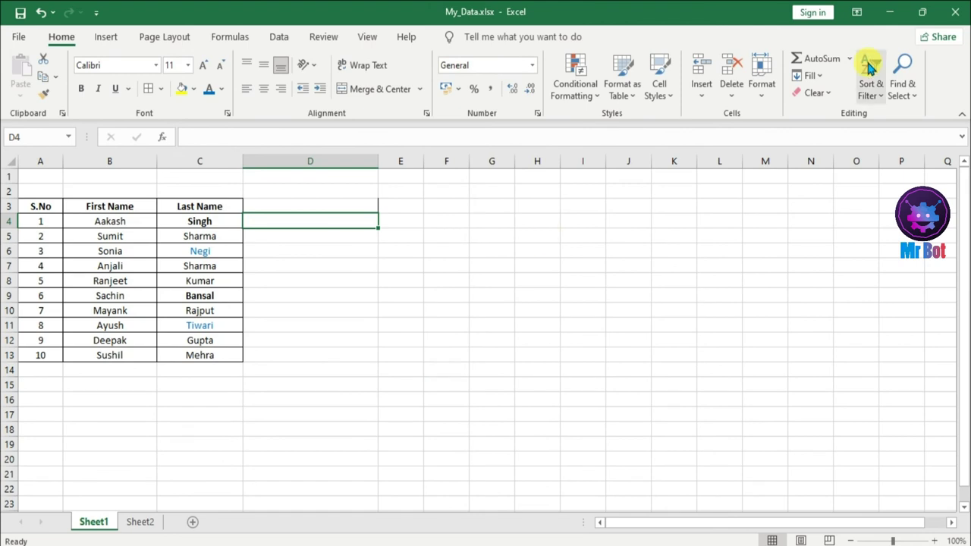
click(961, 113)
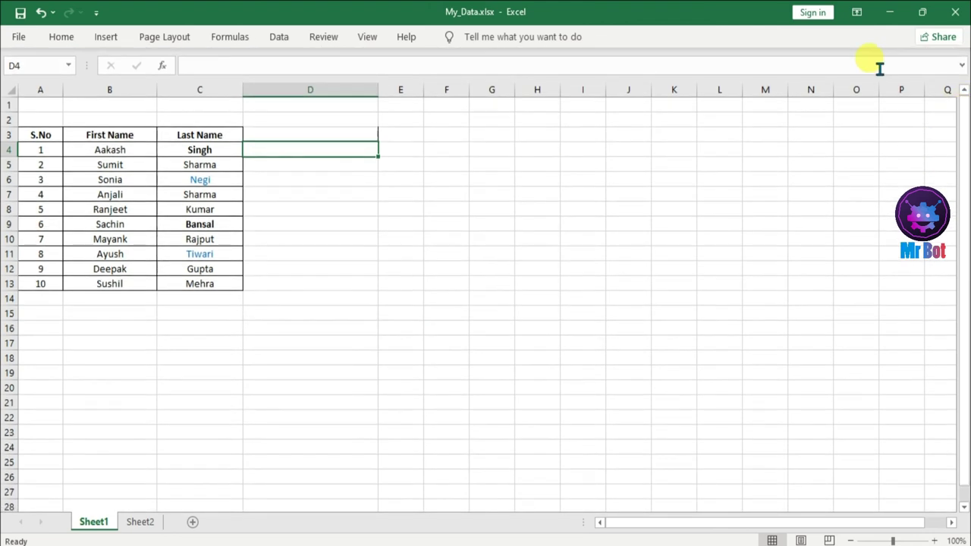
click(53, 37)
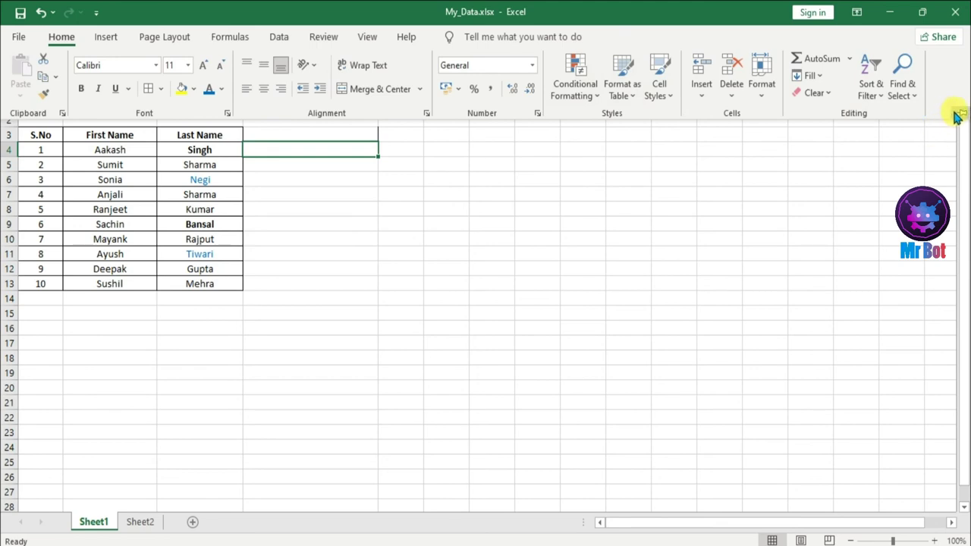
click(590, 216)
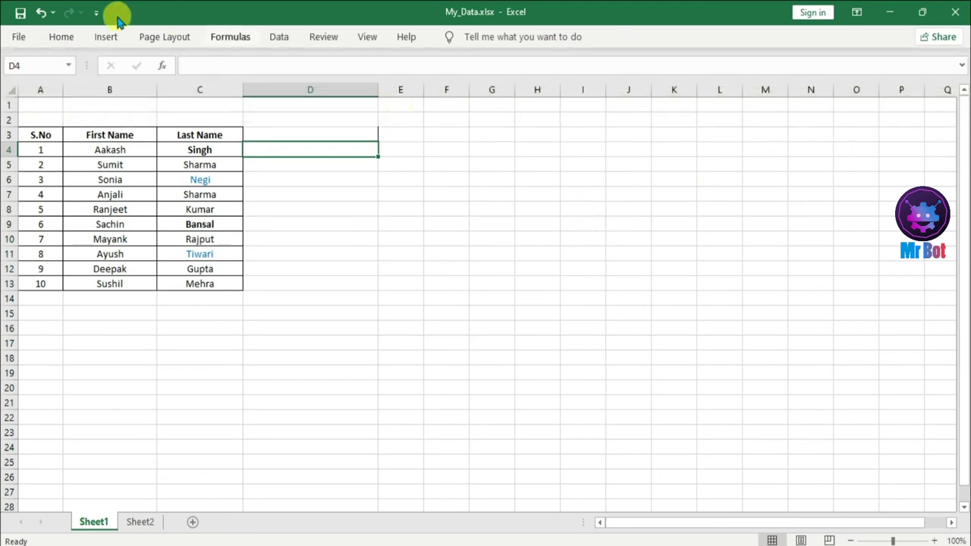
- Show the Home commands again and pin the full ribbon permanently open
click(66, 37)
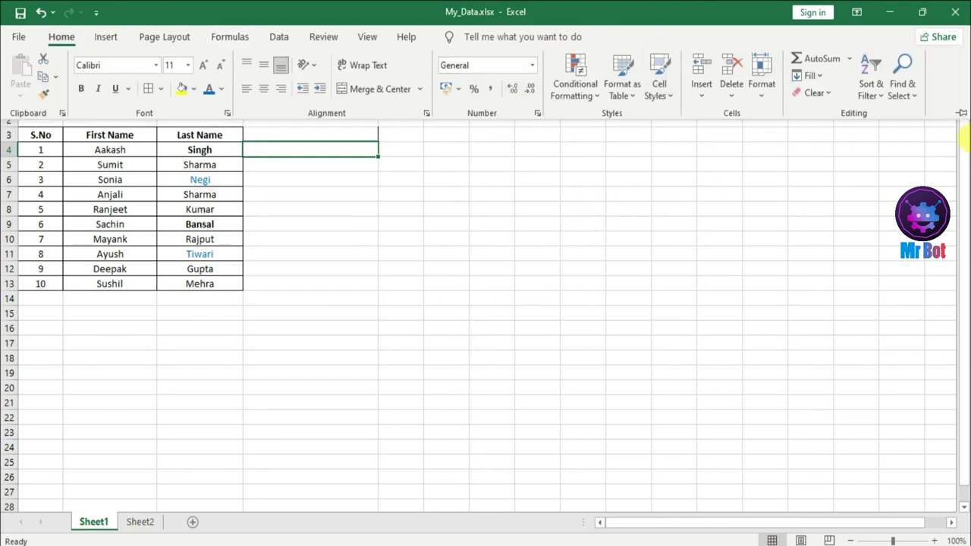
click(637, 273)
click(584, 290)
click(423, 338)
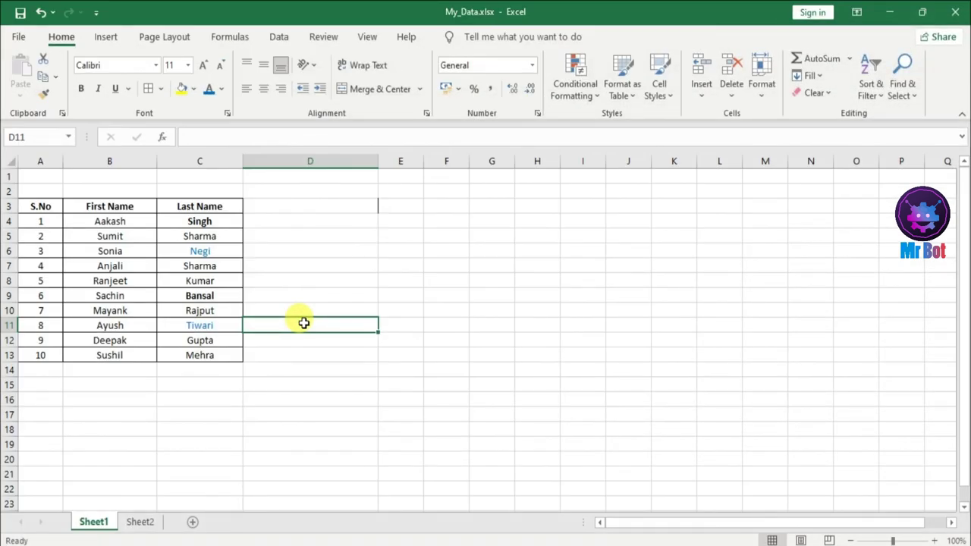
click(403, 324)
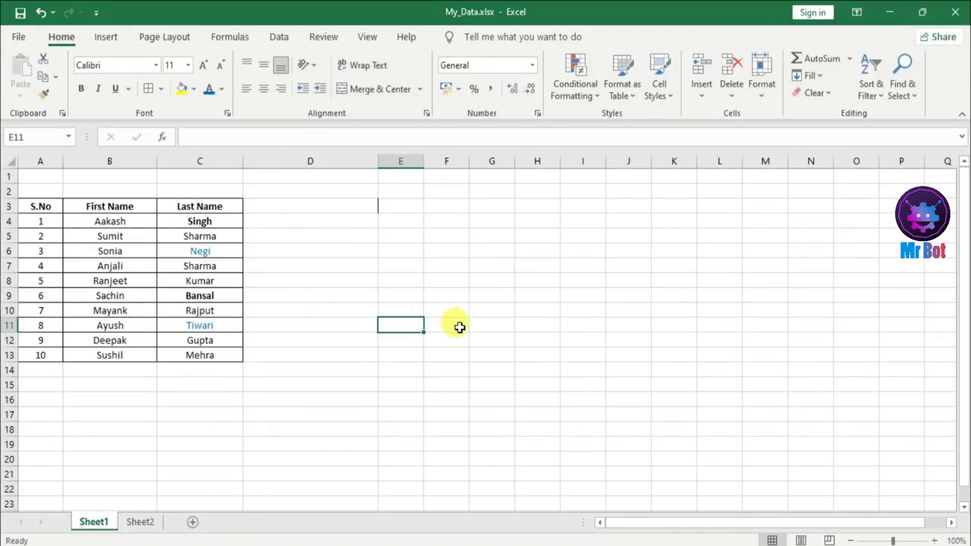
click(350, 319)
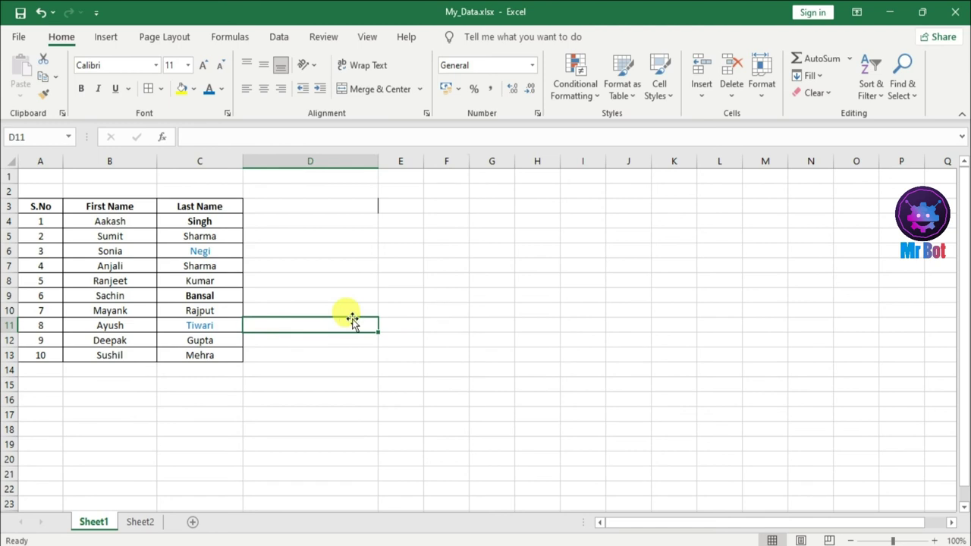
click(403, 326)
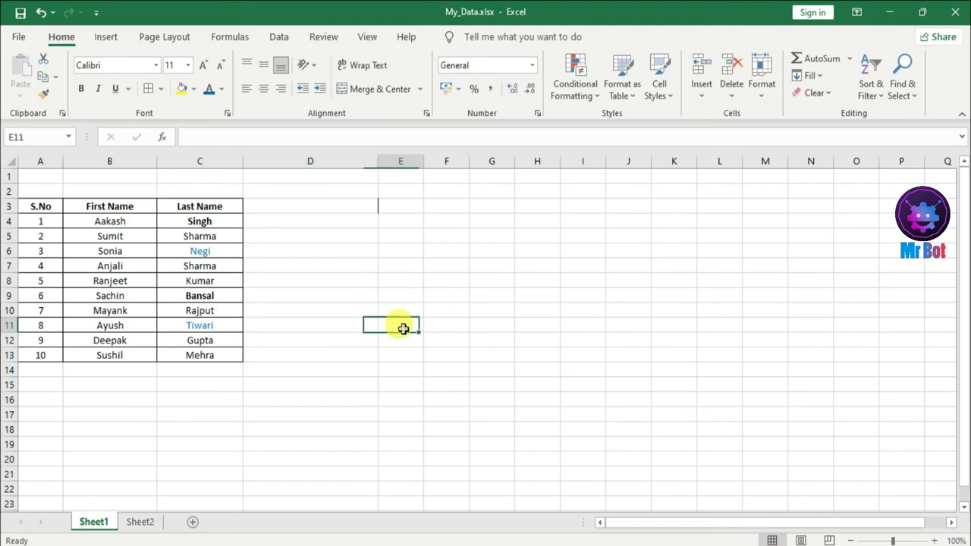
key(Right)
key(Down)
key(Up)
key(Left)
key(Right)
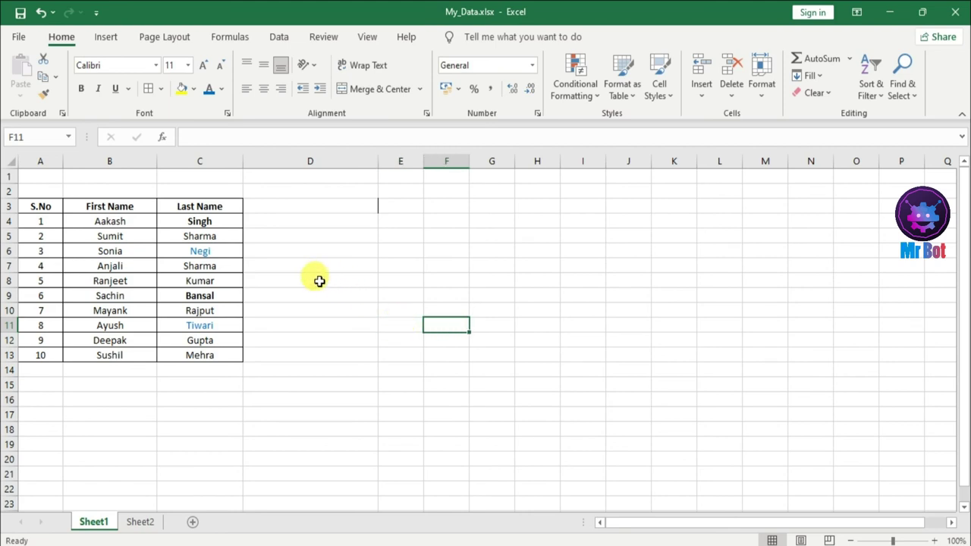
click(307, 283)
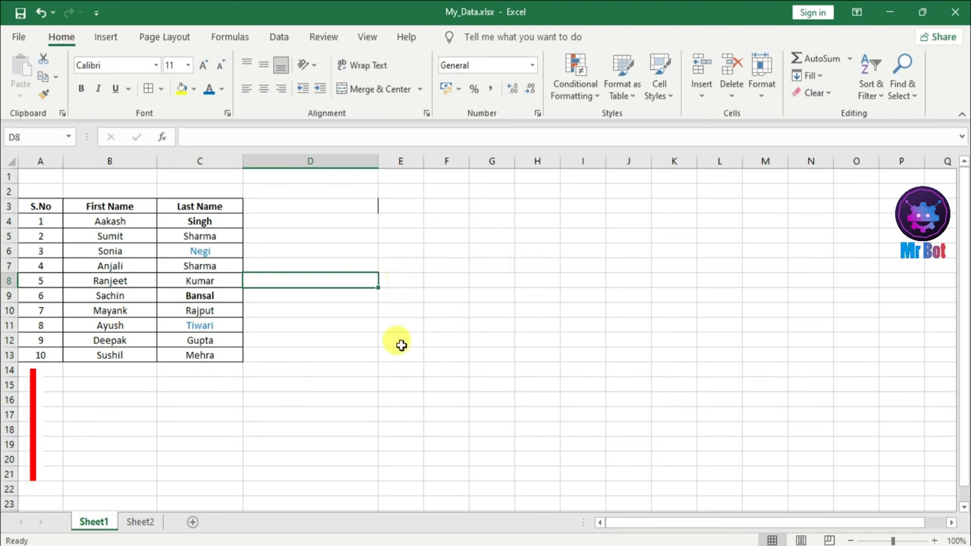
key(Tab)
key(Tab)
key(Tab)
key(Tab)
key(Tab)
key(Tab)
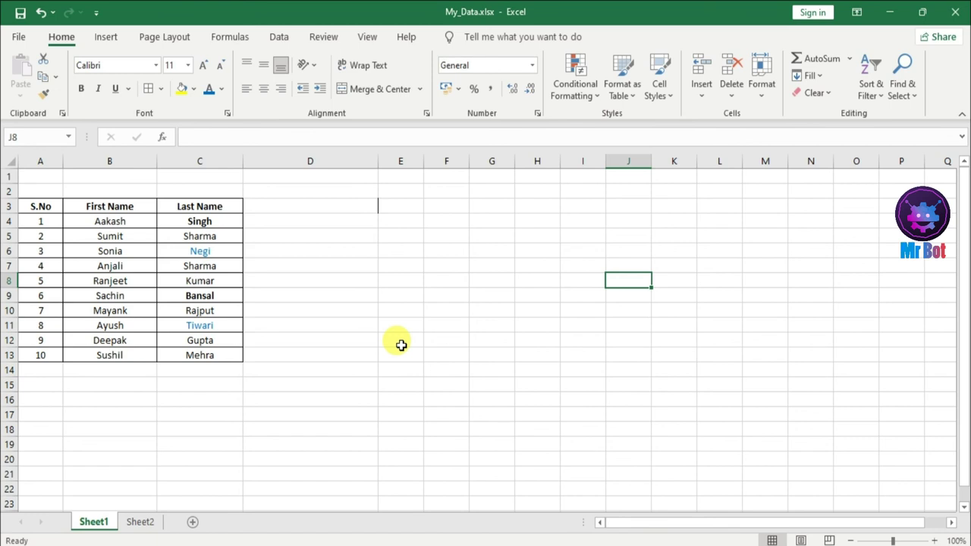
key(shift+Tab)
key(shift+Tab)
key(shift+Tab)
key(shift+Tab)
key(shift+Tab)
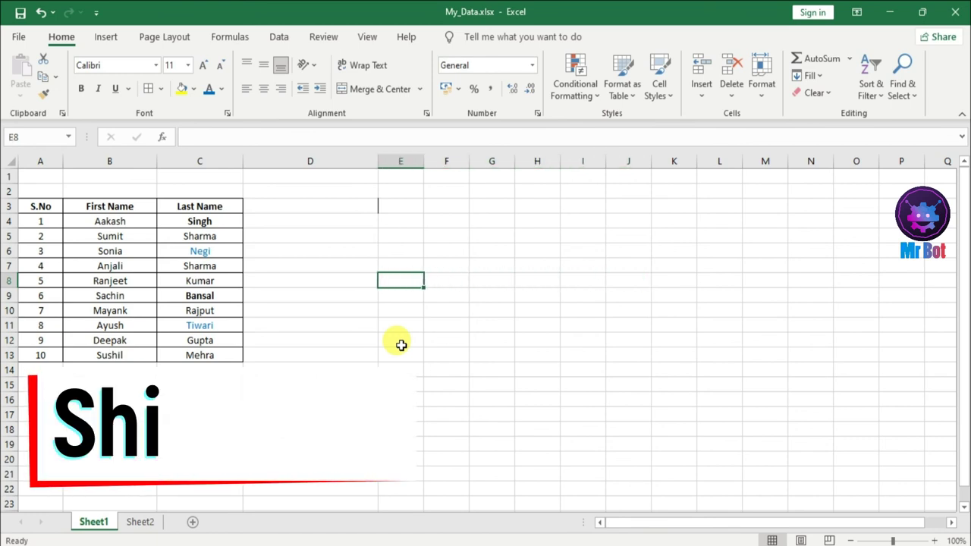
key(Tab)
key(Tab)
key(Tab)
key(Tab)
key(Tab)
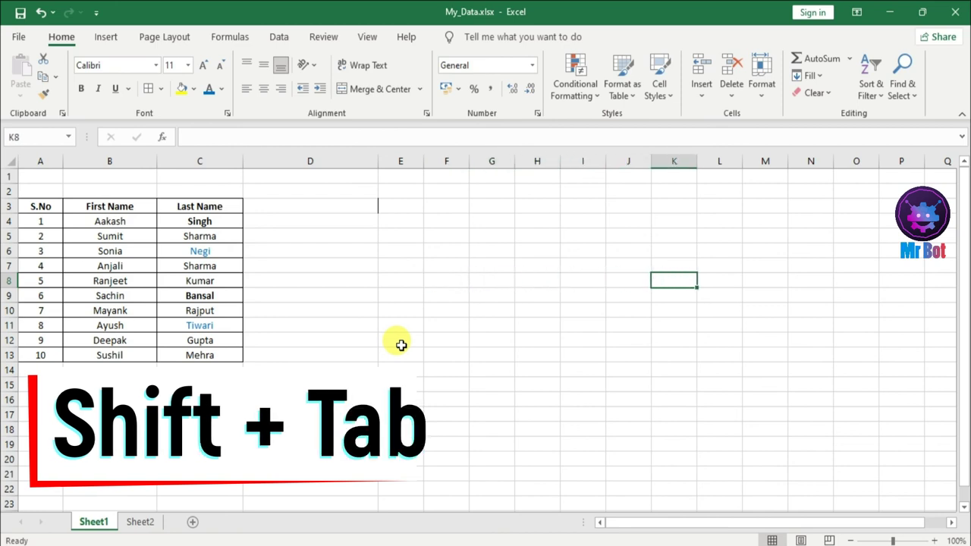
key(Tab)
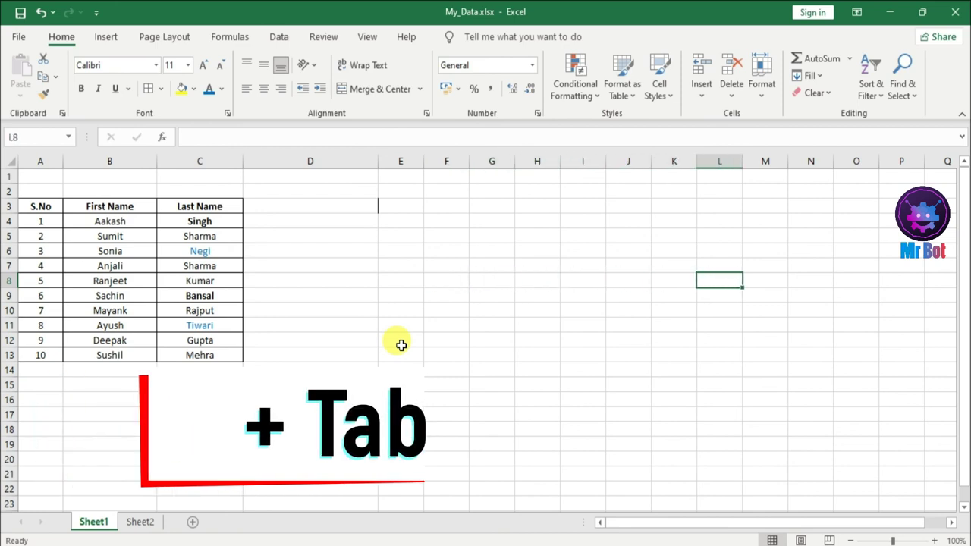
key(shift+Tab)
key(shift+Tab)
key(shift+Tab)
key(shift+Tab)
key(shift+Tab)
key(shift+Tab)
key(shift+Tab)
key(shift+Tab)
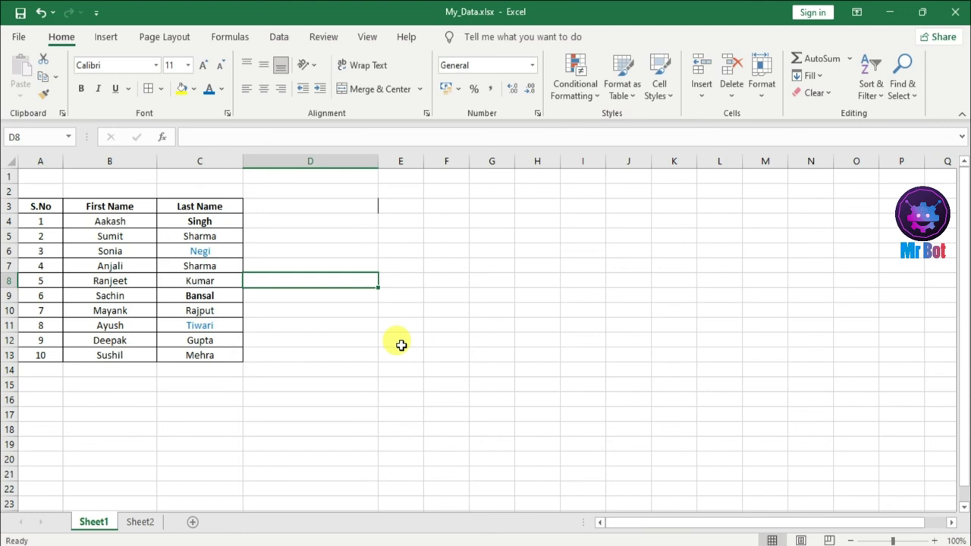
click(531, 304)
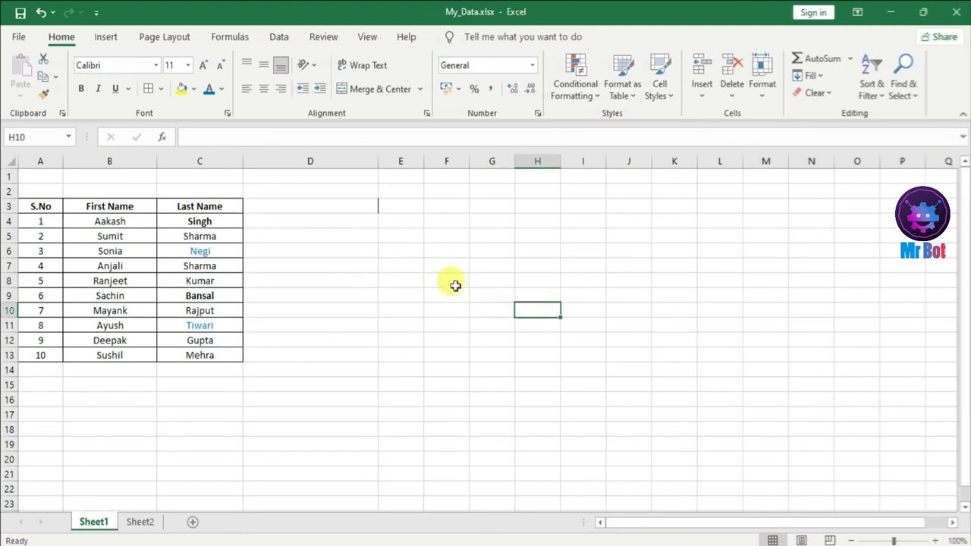
- Switch to Sheet2 and select the Mobile Recharge entry in B4 and its 750 amount in C4
click(141, 522)
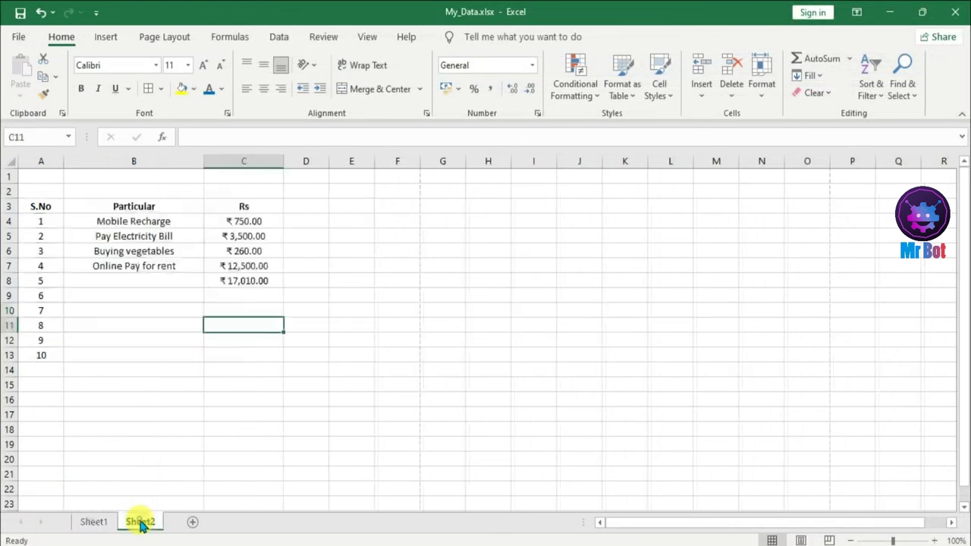
click(445, 277)
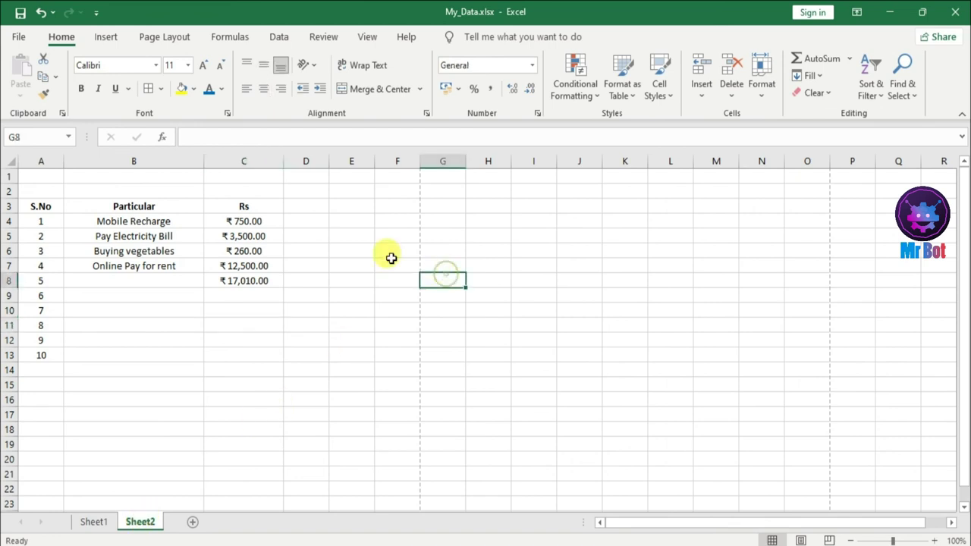
click(170, 218)
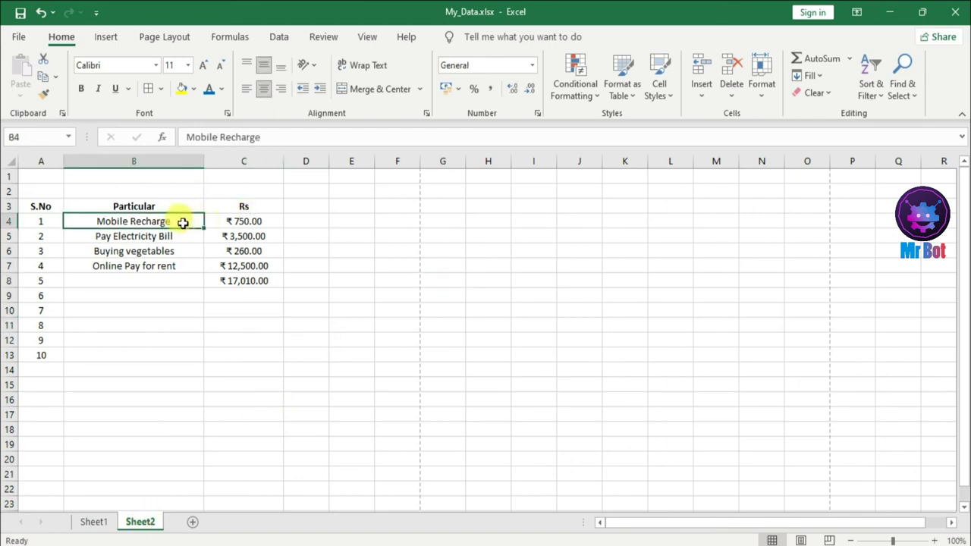
click(265, 220)
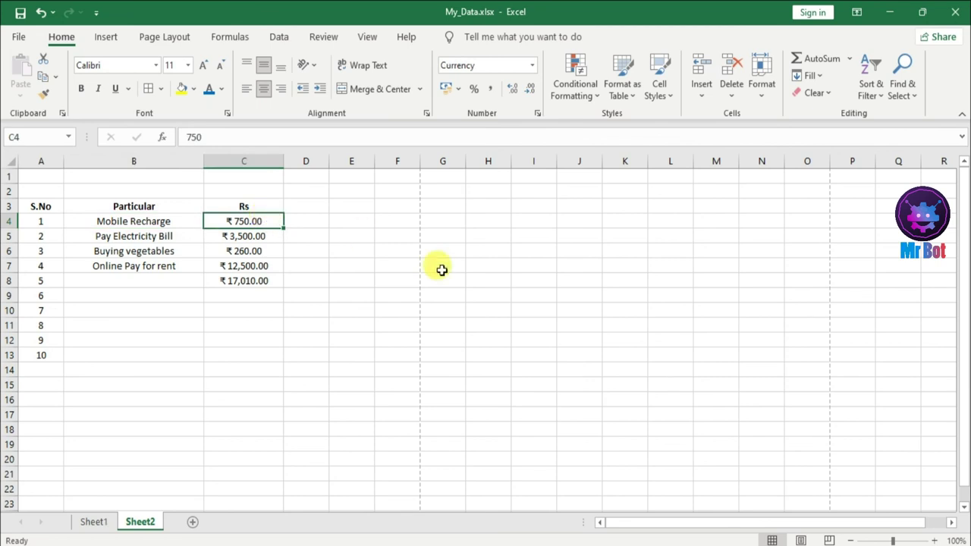
click(312, 202)
click(248, 220)
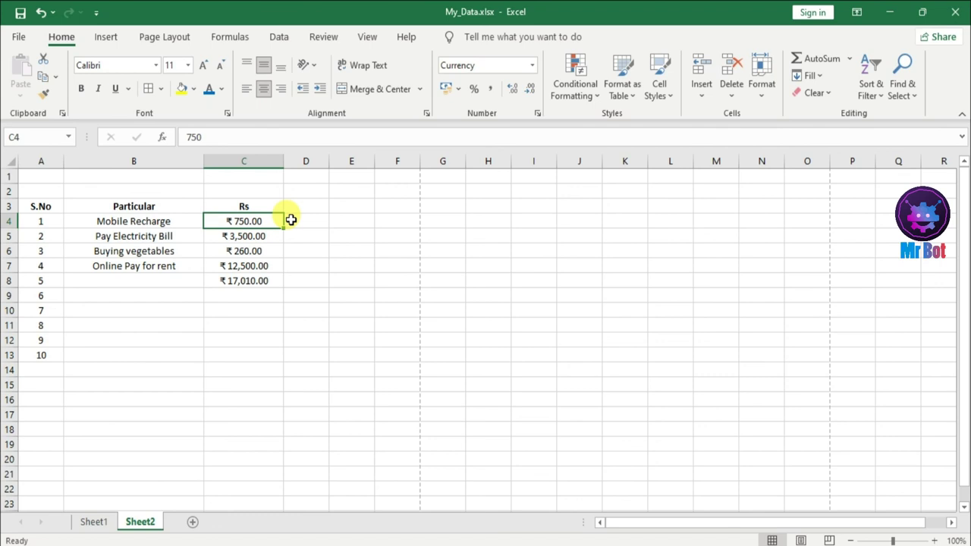
- Add a comment to C4 holding a partly masked phone number, then select D4
key(shift+F2)
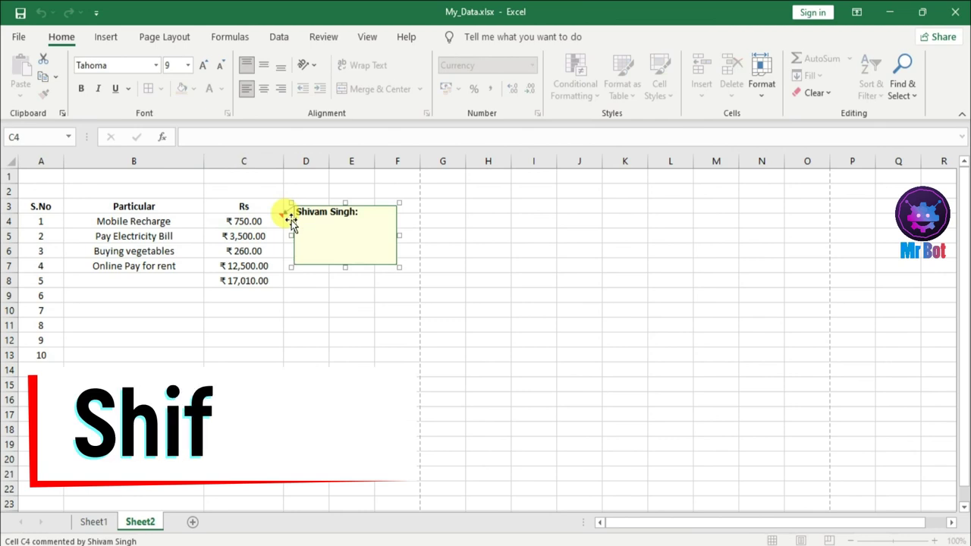
text(963xx)
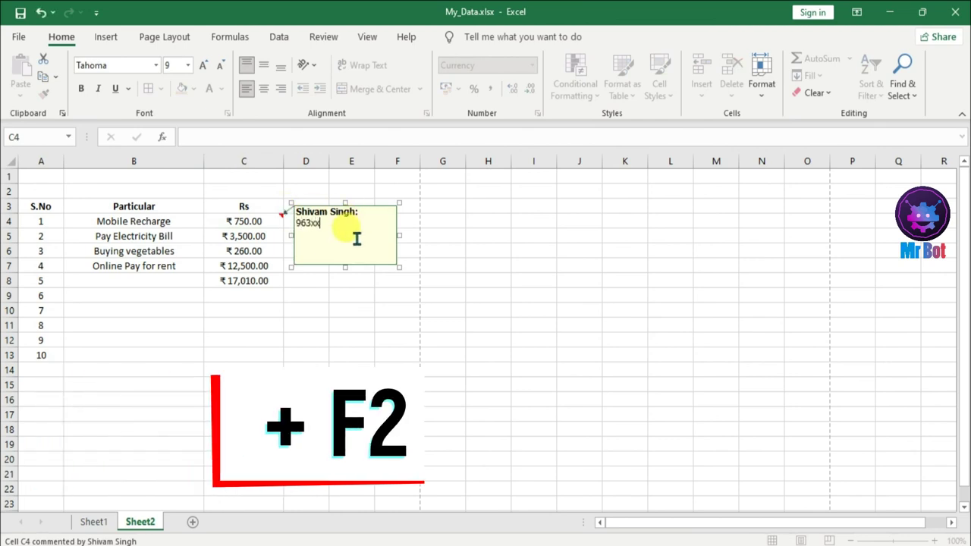
text(xxxx96)
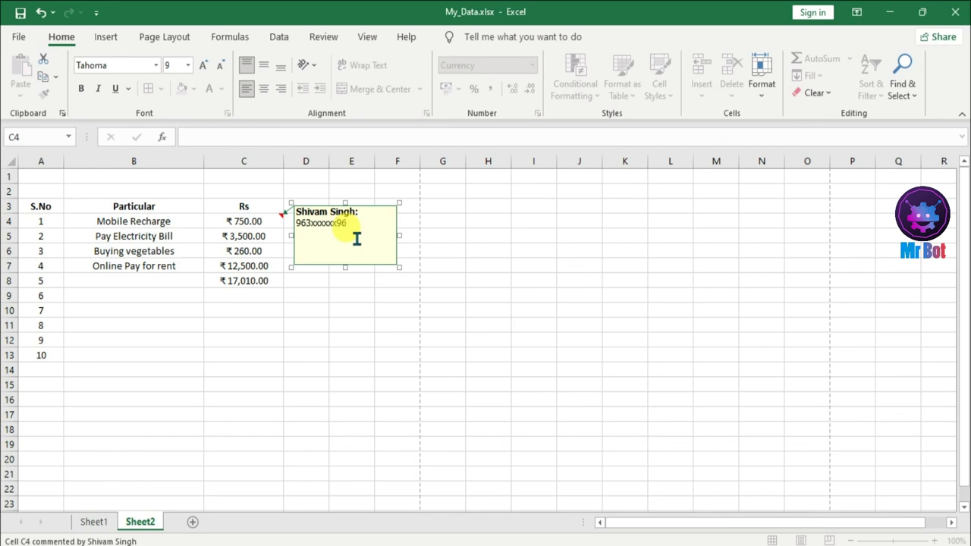
click(318, 310)
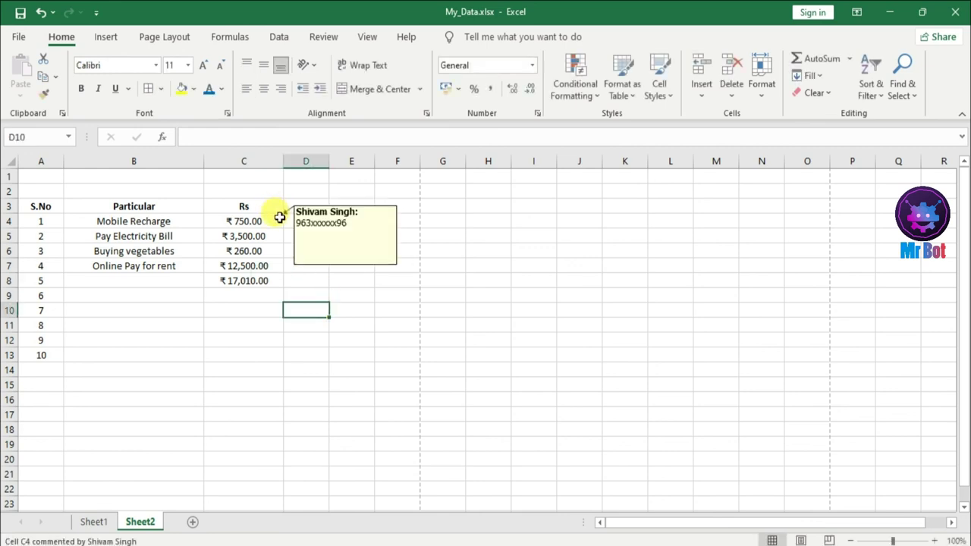
mouse_move(280, 215)
click(287, 226)
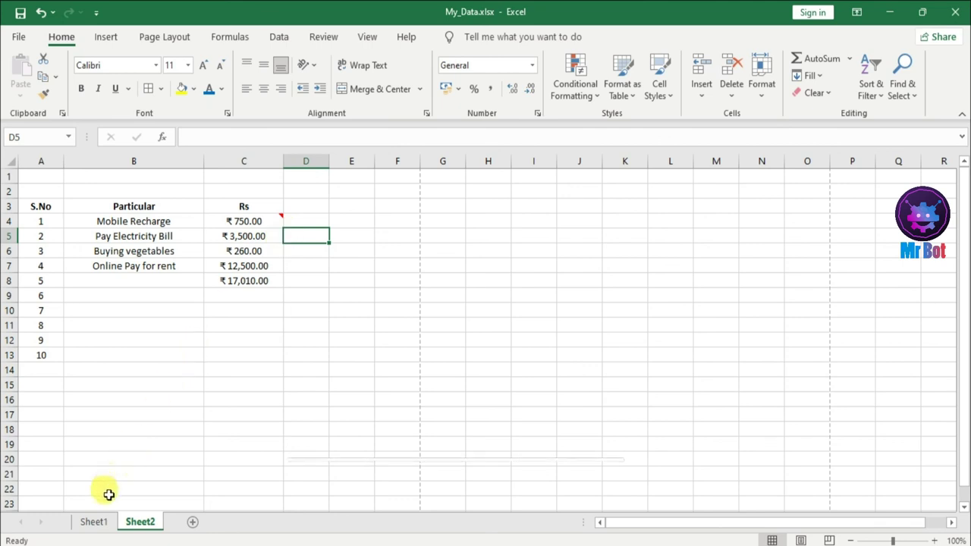
- Return to Sheet1 and select cell C19
click(95, 522)
click(224, 443)
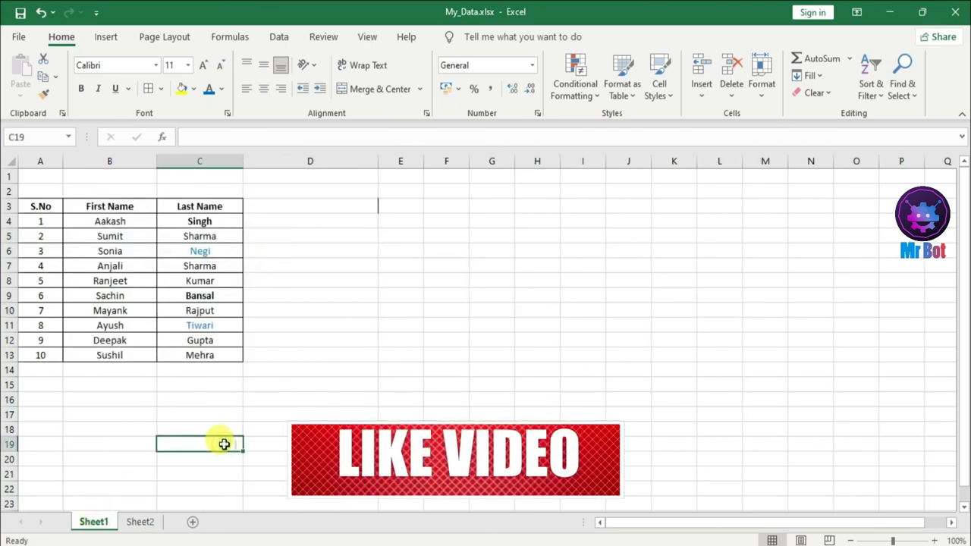